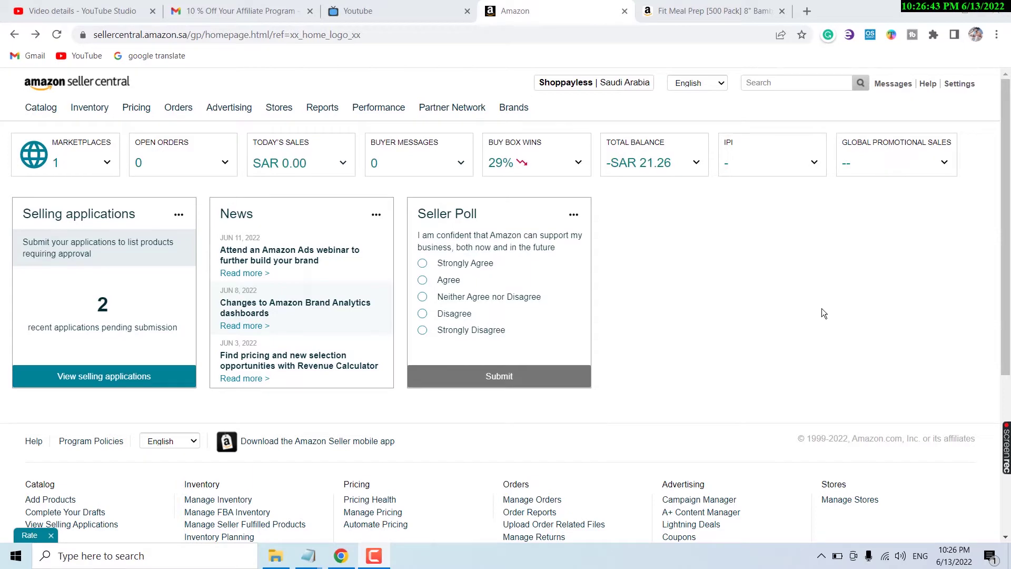
Open the Add Products page and copy the ASIN from the bamboo skewers' storefront product page.
mouse_move(40, 111)
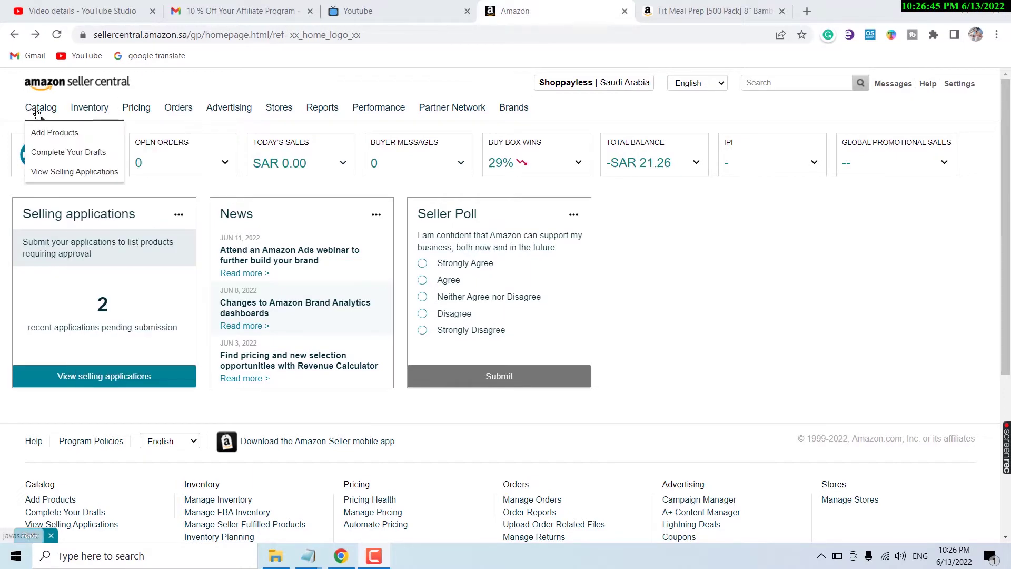
left_click(42, 132)
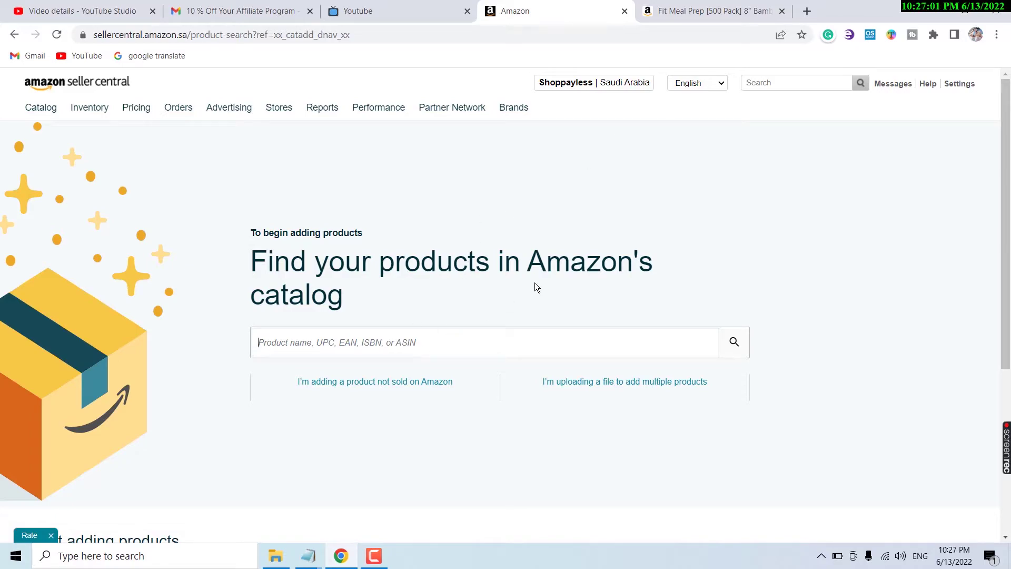
left_click(708, 11)
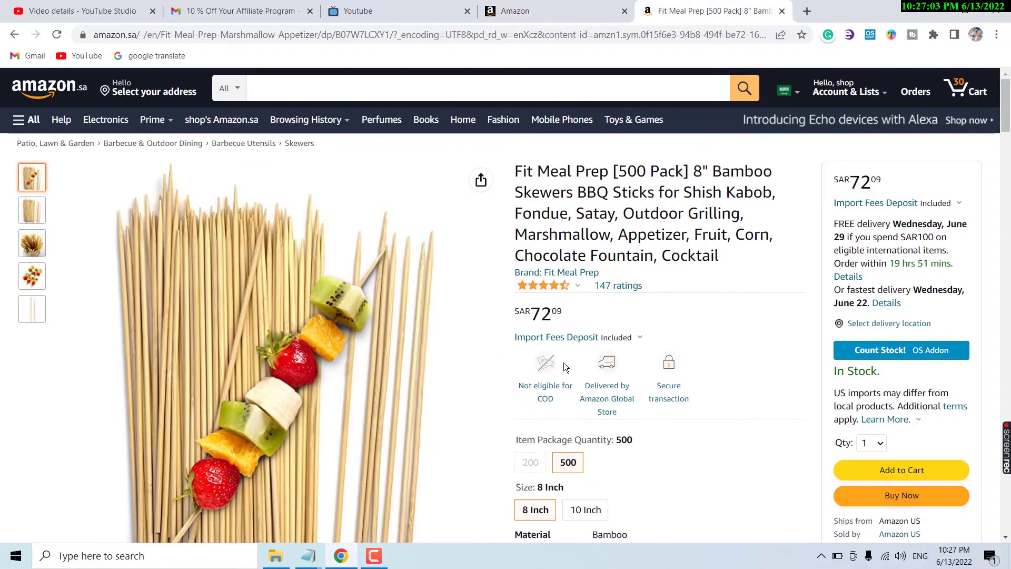
scroll(563, 362, "down", 15)
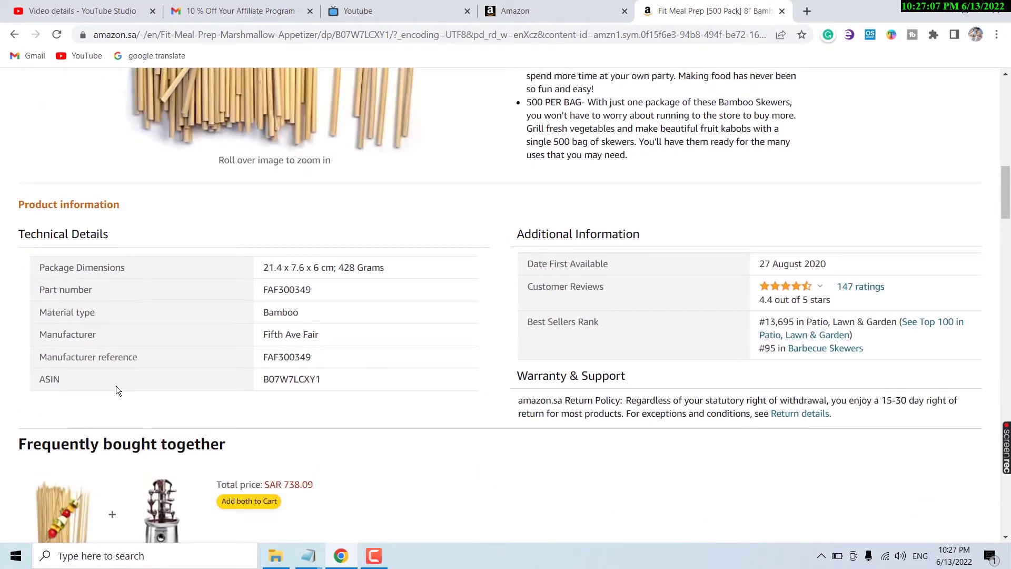
double_click(314, 379)
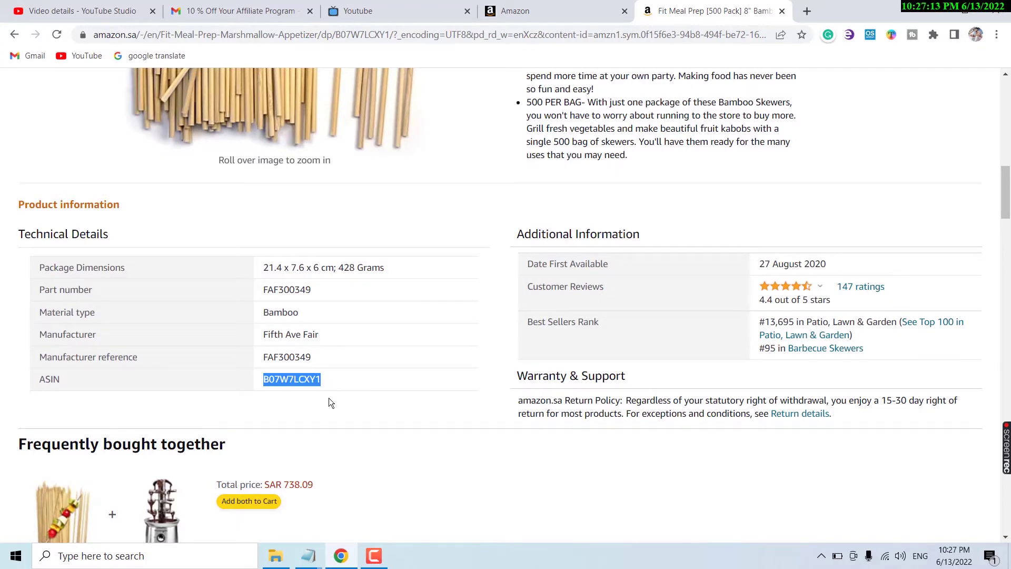
key("ctrl+c")
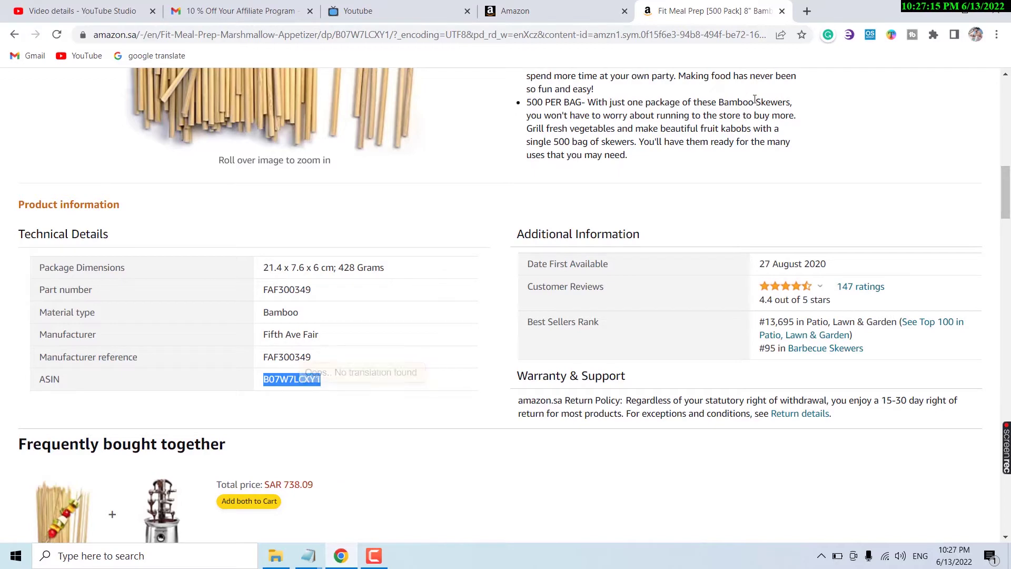
Search Amazon's catalog in Seller Central for the copied ASIN B07W7LCXY1.
left_click(515, 10)
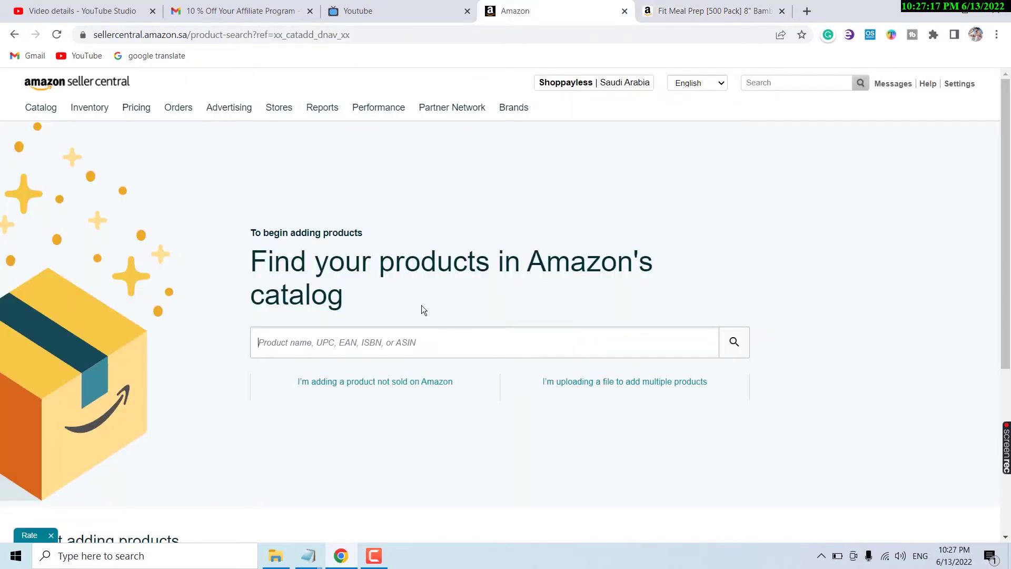
key("ctrl+v")
left_click(739, 342)
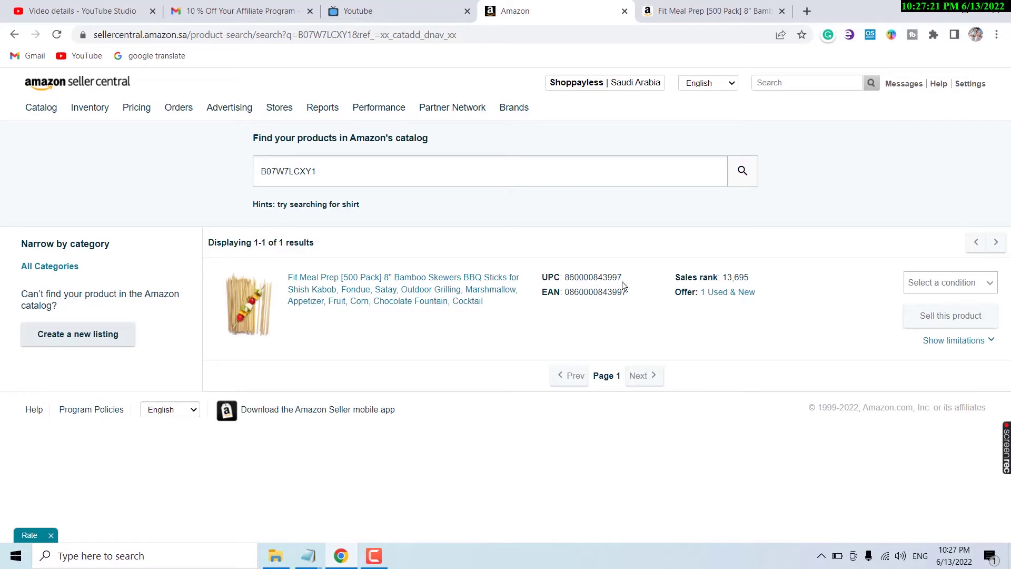
Choose the New condition for the bamboo skewers result and start selling this product.
left_click(961, 290)
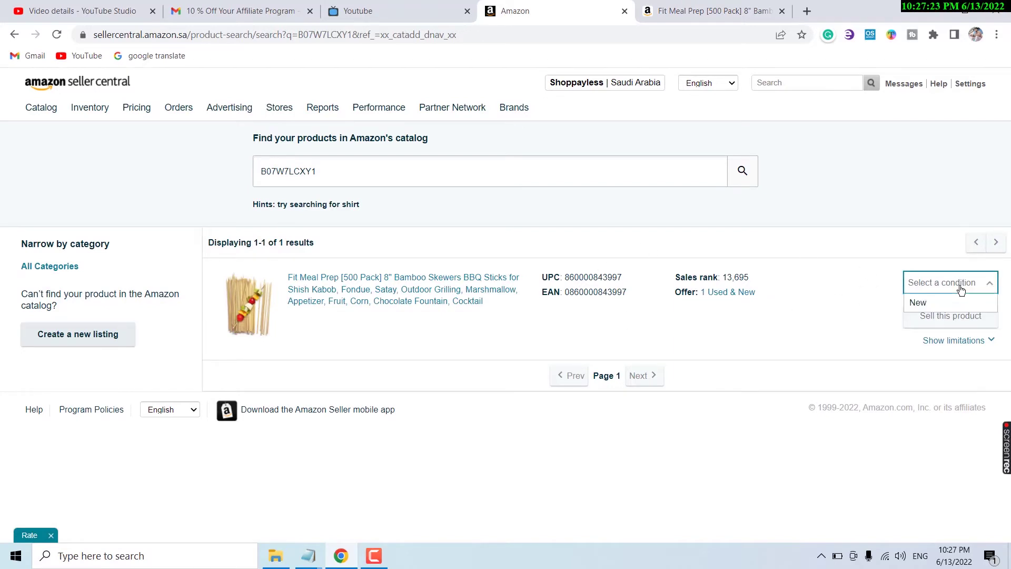
left_click(930, 303)
left_click(959, 325)
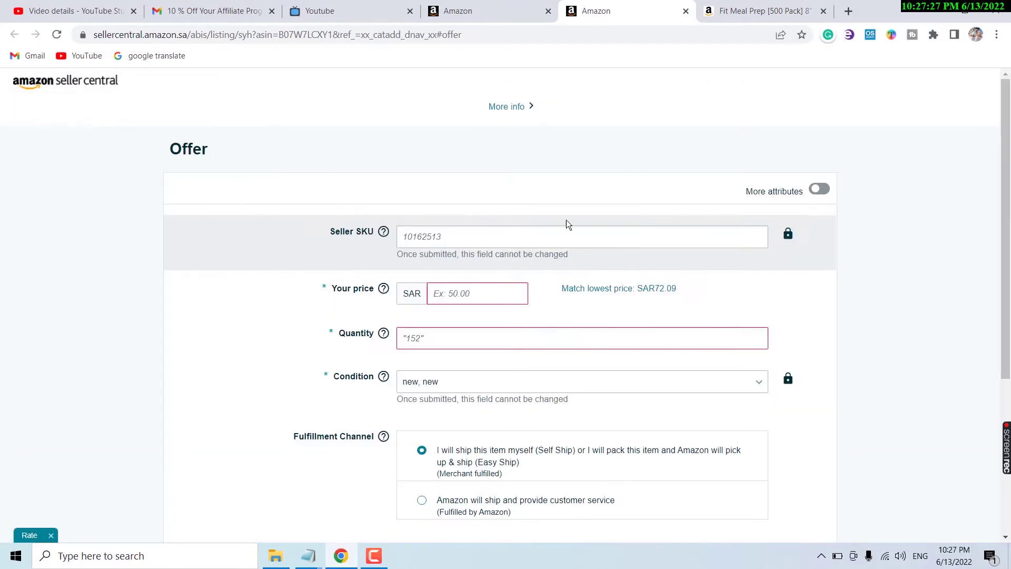
Set the offer's Seller SKU to B-STICK.
left_click(461, 271)
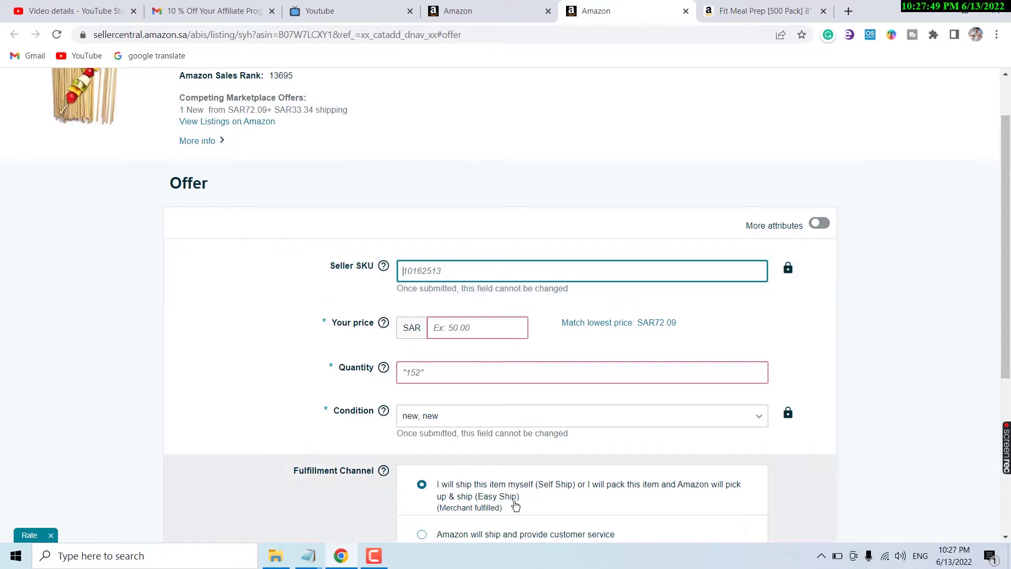
scroll(481, 313, "up", 1)
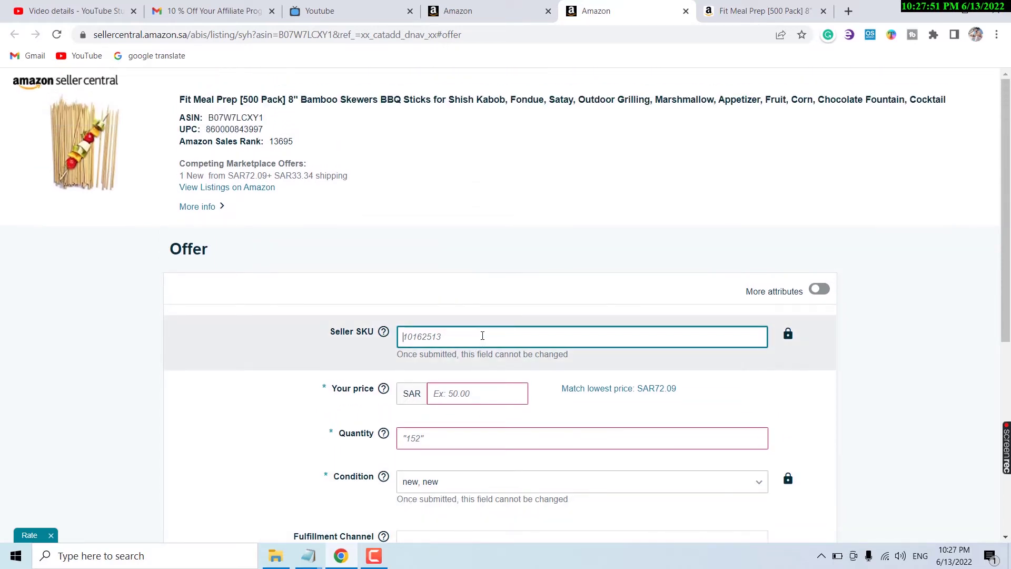
type("B-STICK")
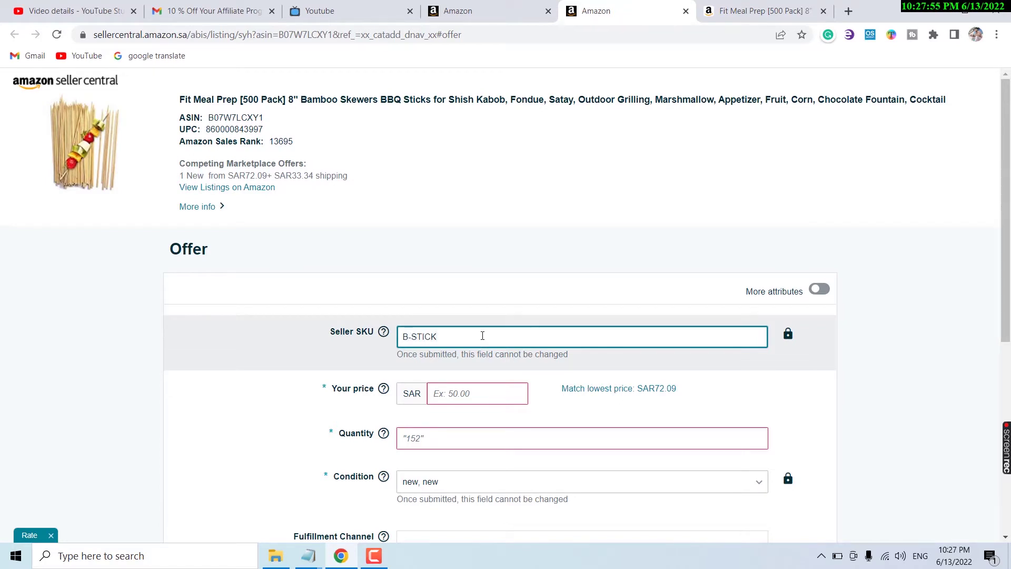
Check the competing price on the storefront product page and set the offer's own price to SAR 70.
left_click(469, 392)
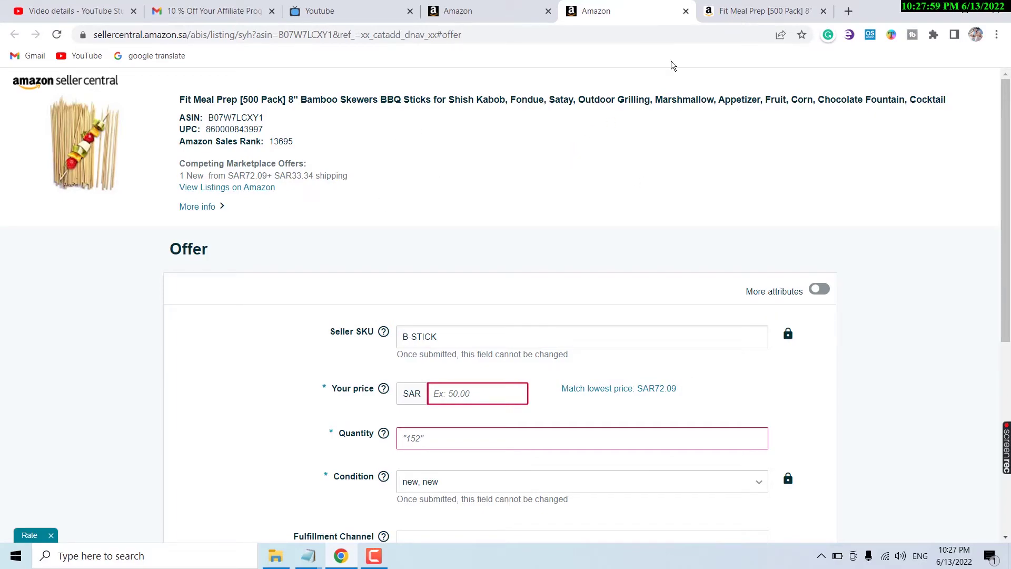
left_click(719, 8)
scroll(610, 162, "up", 10)
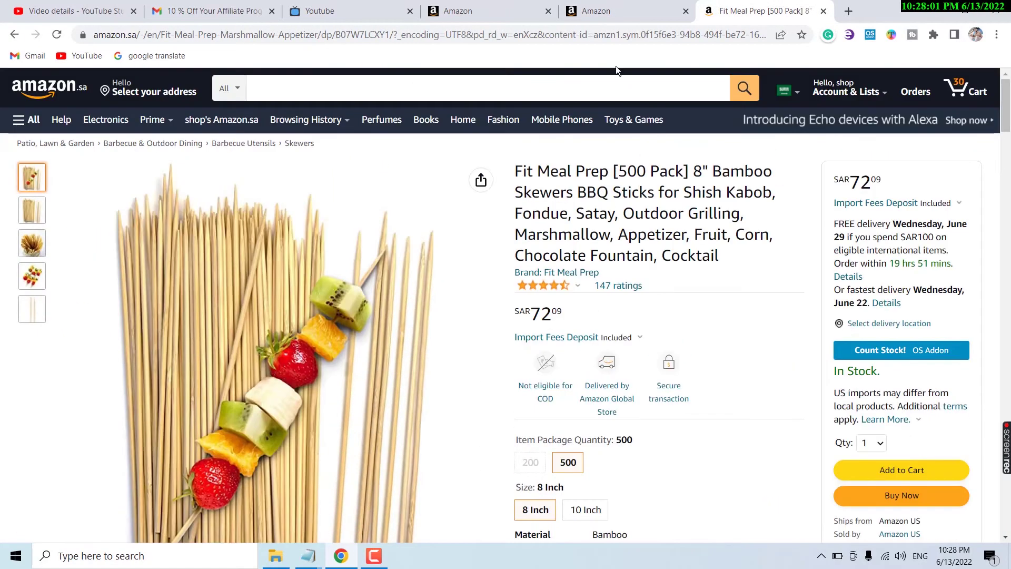
left_click(675, 6)
scroll(458, 356, "down", 1)
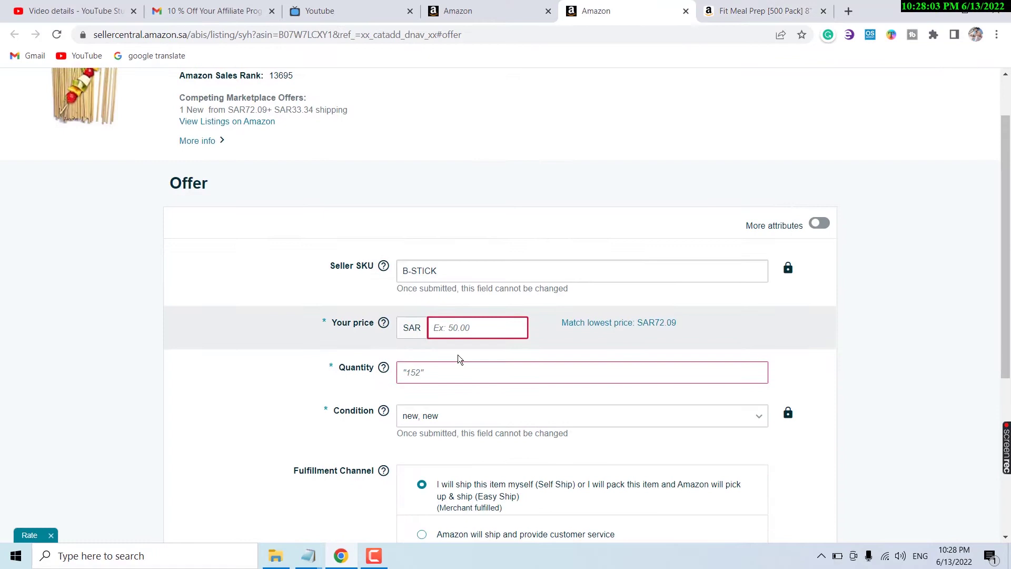
left_click(457, 328)
type("70")
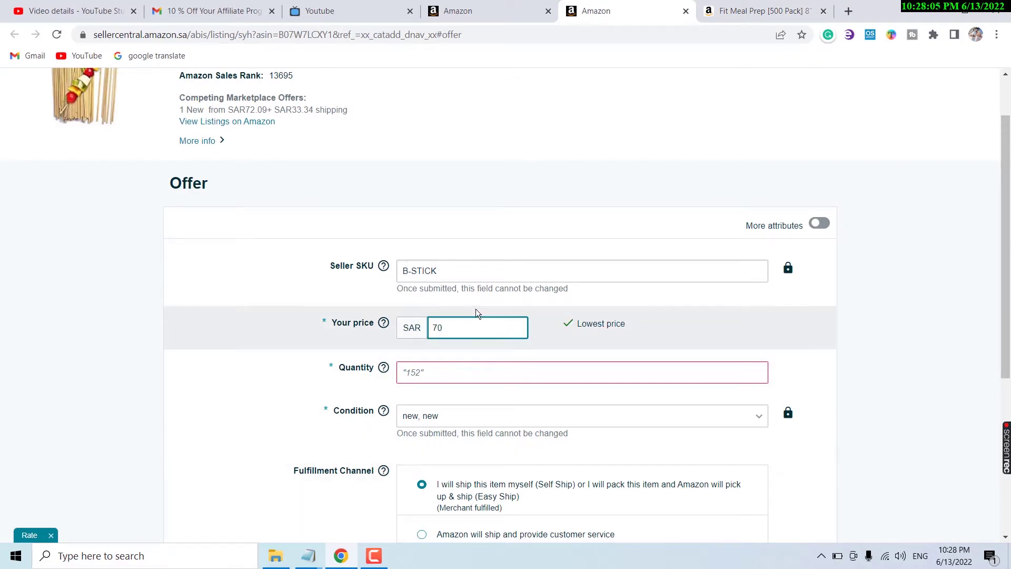
Set the offer's quantity to 15.
left_click(443, 375)
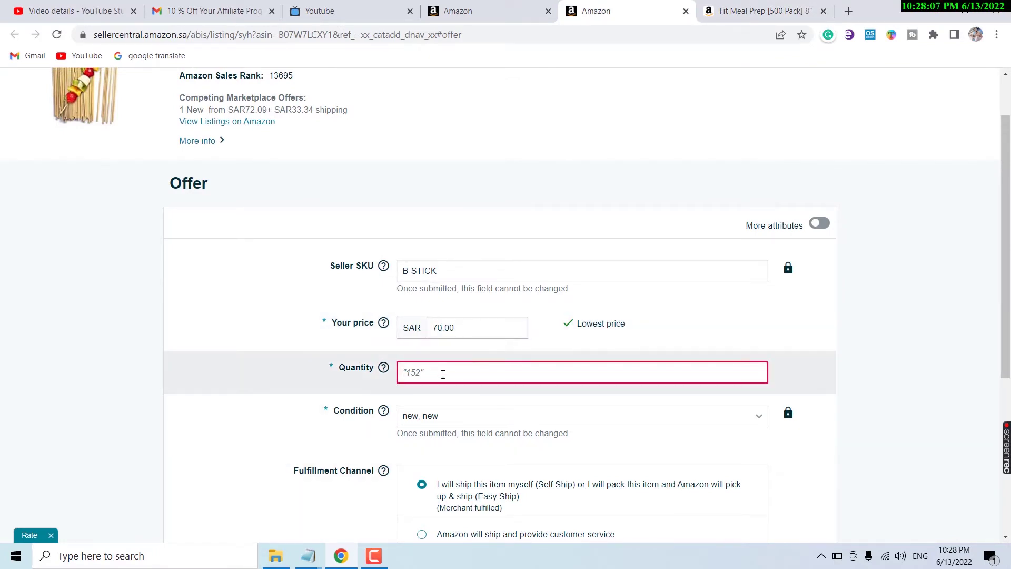
type("15")
left_click(348, 419)
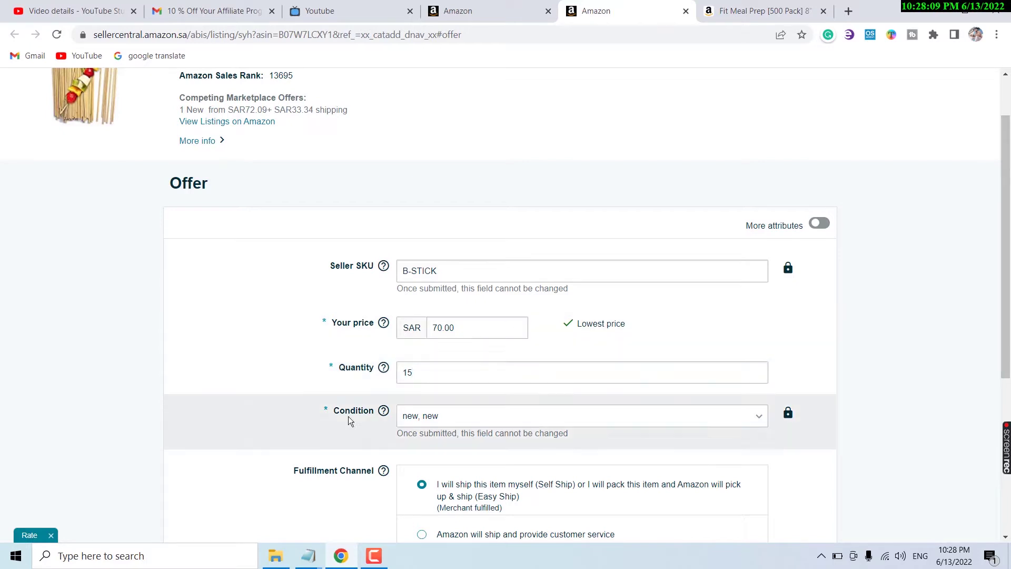
Switch the fulfillment channel to Fulfilled by Amazon and back to Merchant fulfilled.
scroll(699, 413, "down", 3)
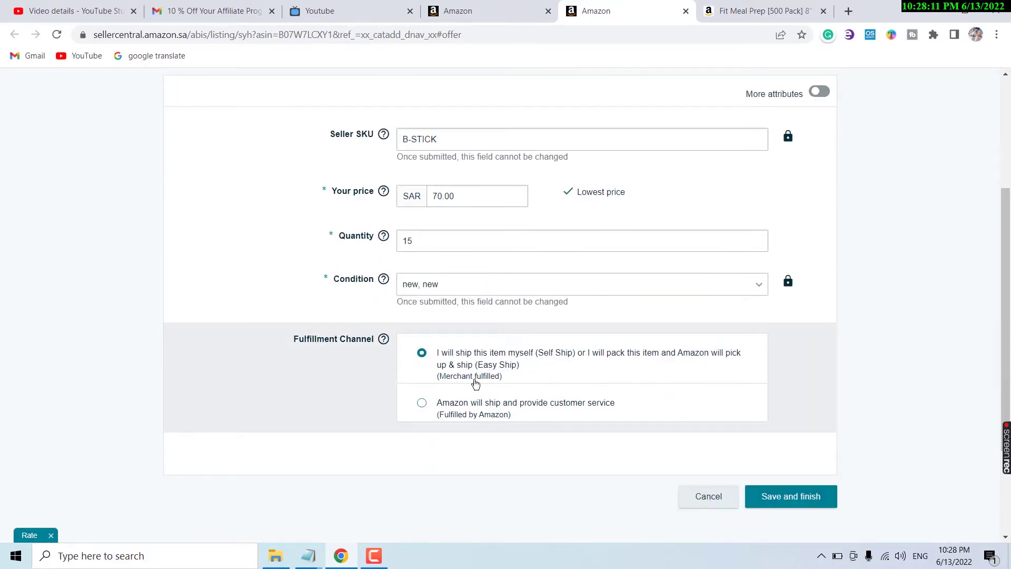
mouse_move(364, 343)
left_click(422, 404)
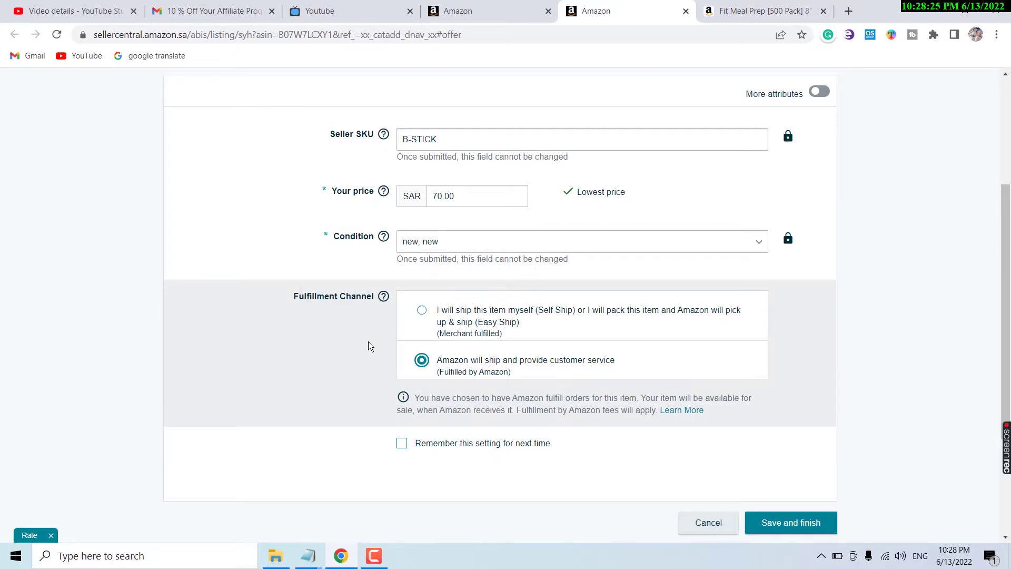
left_click(421, 311)
Enter the offer's quantity again as 15.
scroll(586, 415, "up", 4)
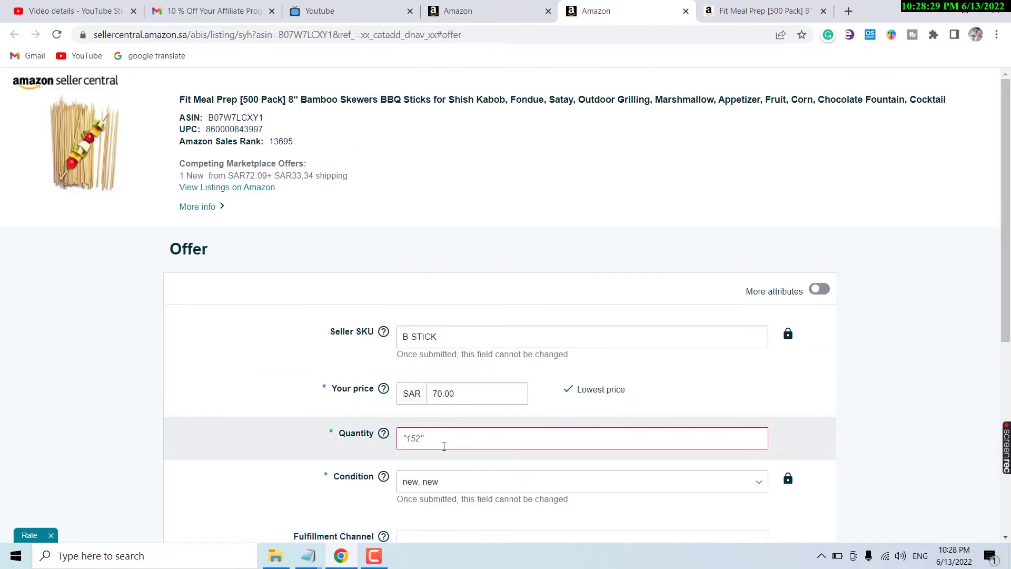
left_click(443, 441)
type("15")
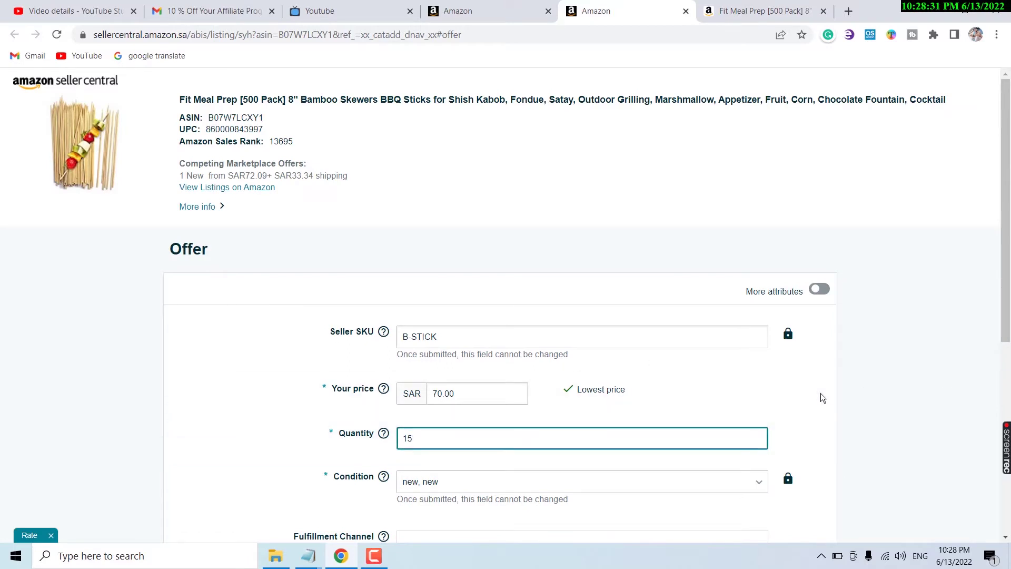
left_click(820, 392)
Turn on More attributes for the offer and compare the regular price with the Sale Price field, leaving that field empty.
left_click(818, 290)
scroll(719, 250, "down", 4)
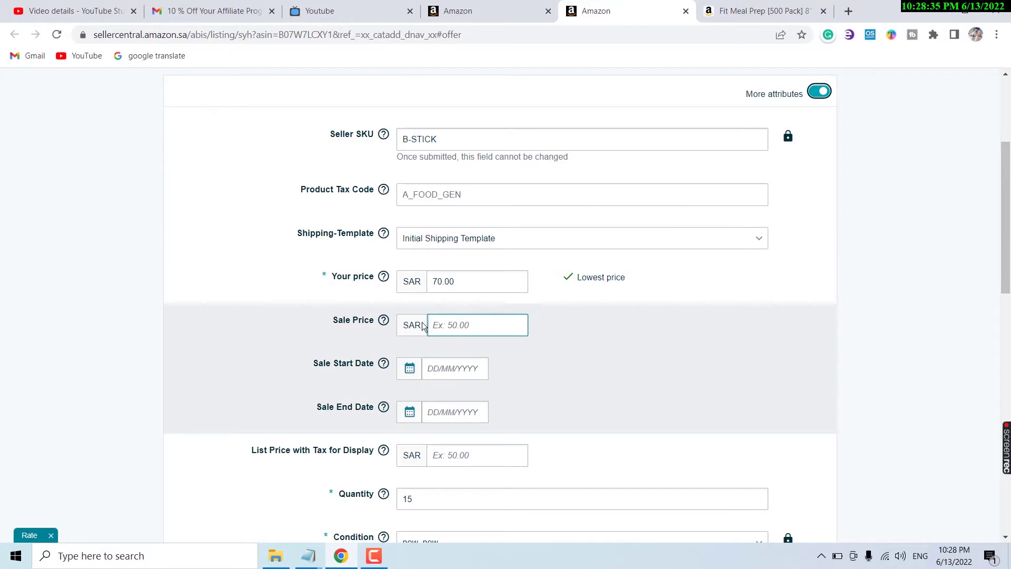
left_click(462, 329)
scroll(462, 329, "down", 1)
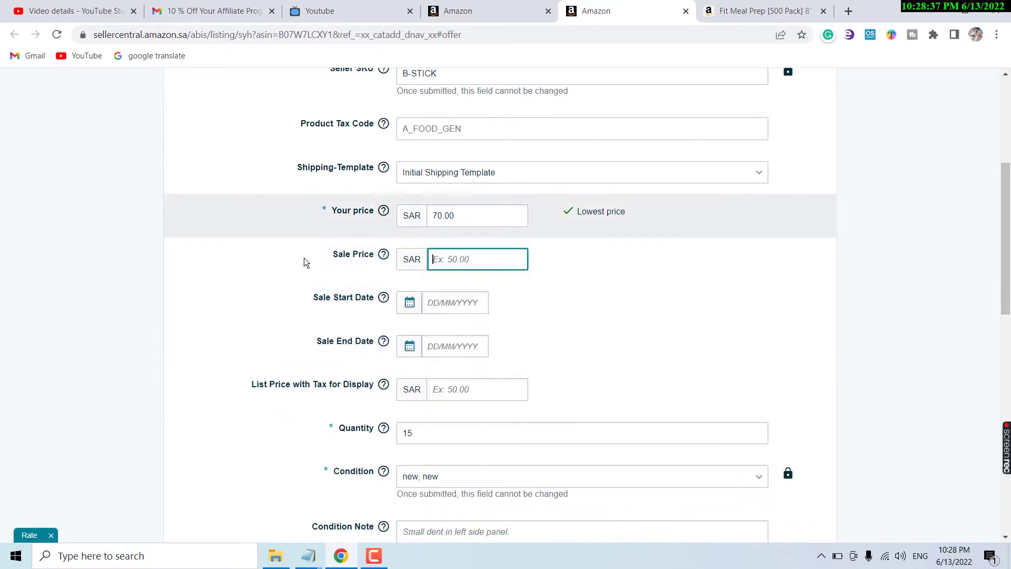
left_click_drag(455, 218, 415, 221)
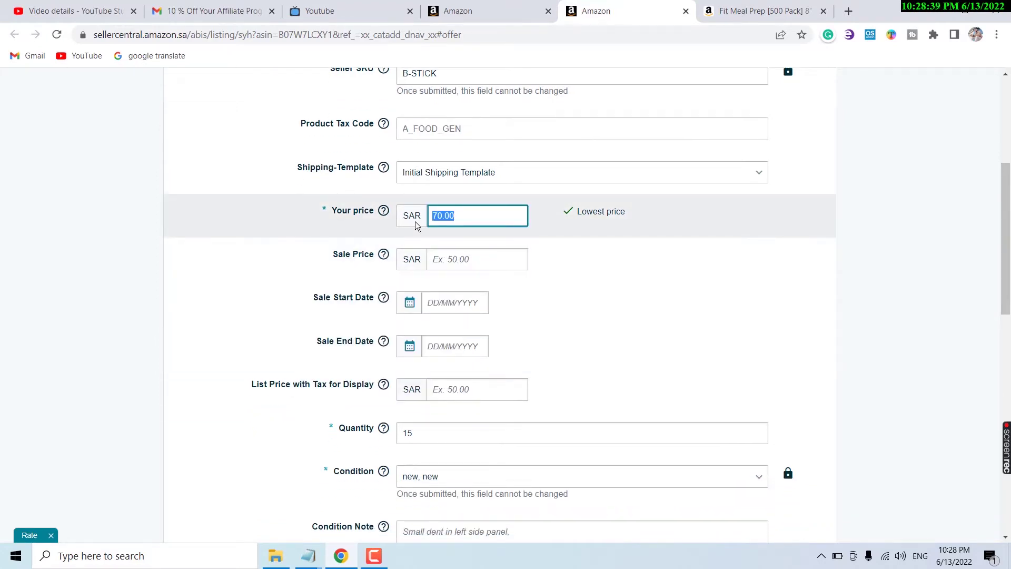
left_click(448, 254)
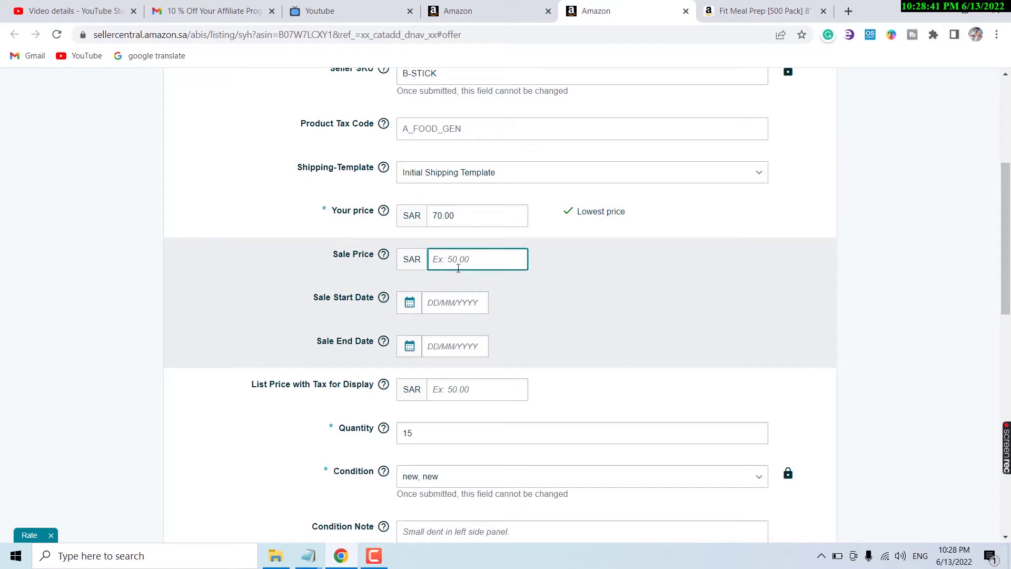
Set the sale start date to 13/06/2022 and the sale end date to 24/06/2022.
scroll(415, 312, "down", 1)
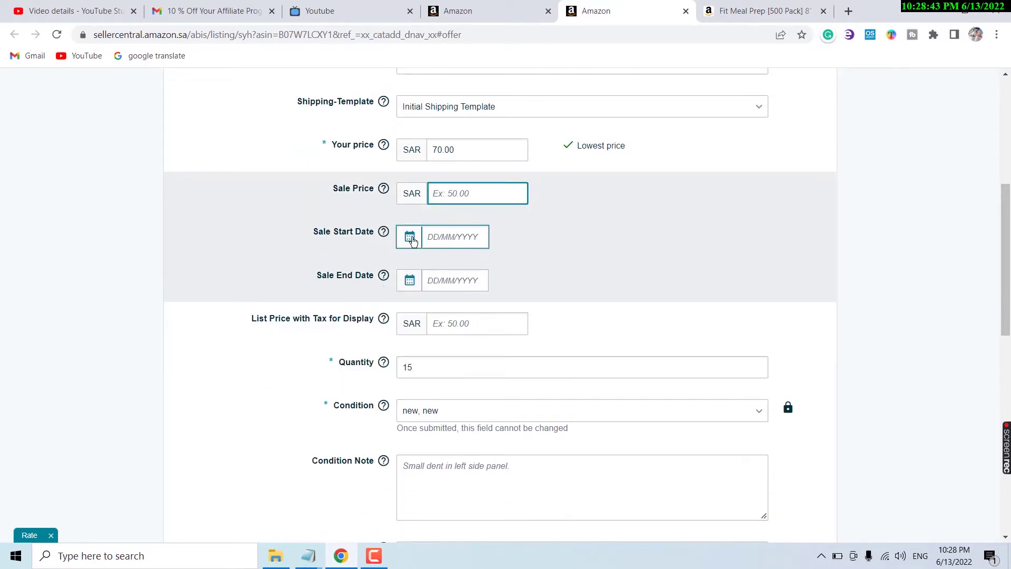
left_click(410, 238)
left_click(437, 343)
left_click(410, 281)
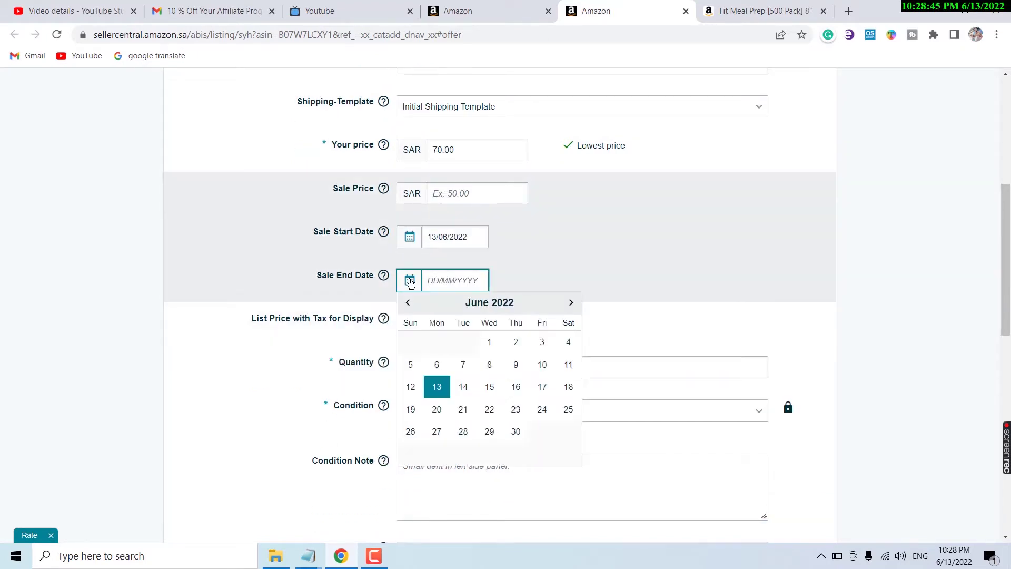
left_click(542, 409)
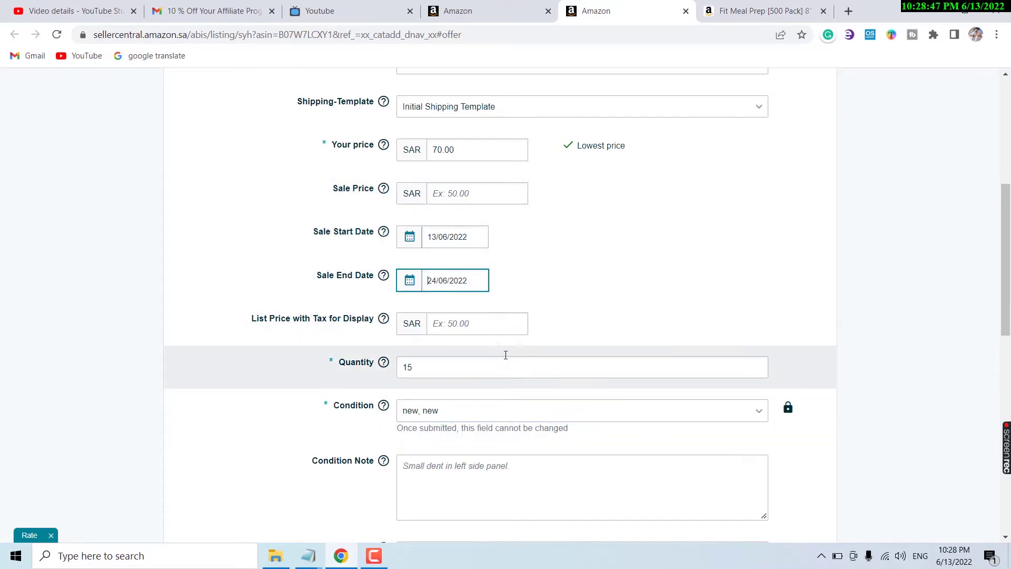
Review the remaining optional offer attributes, from the list price and condition note down to the restock date and fulfillment channel.
scroll(563, 363, "down", 4)
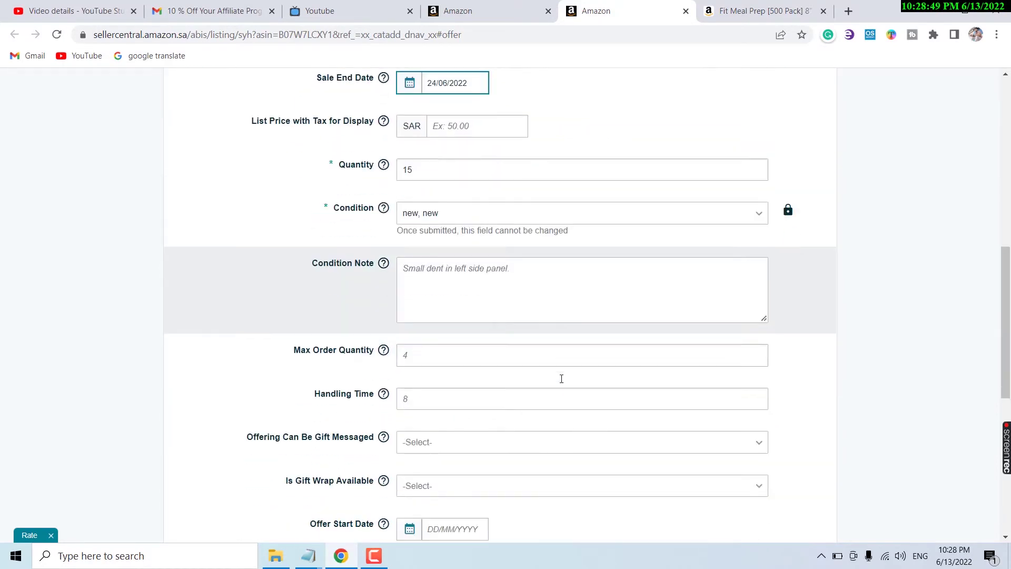
scroll(575, 384, "down", 6)
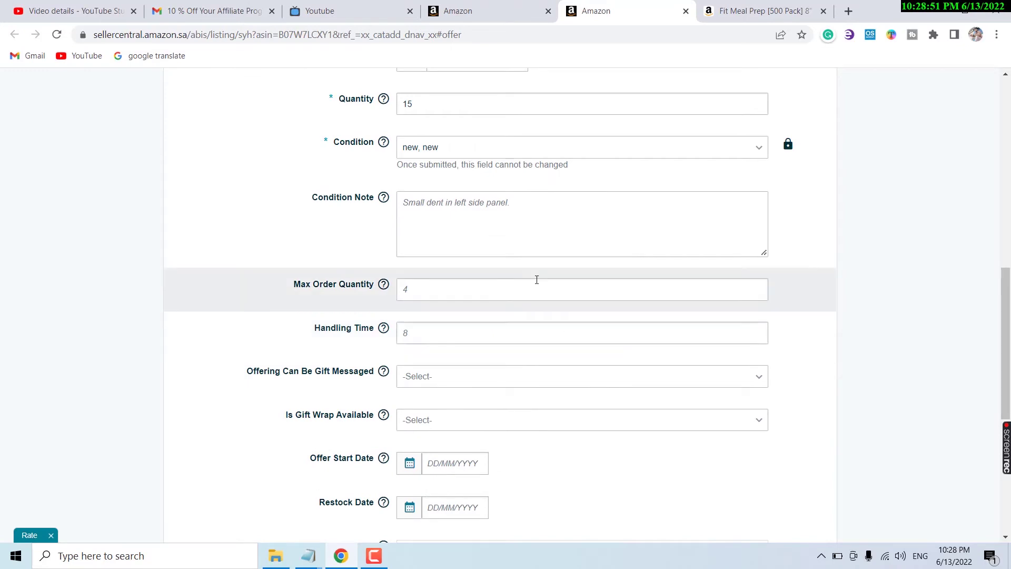
scroll(536, 280, "down", 3)
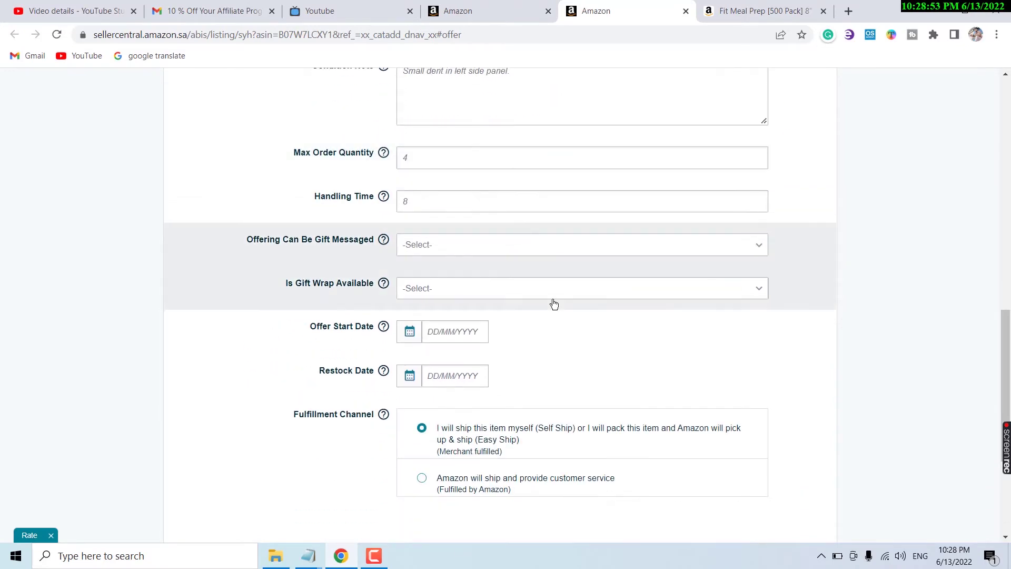
scroll(552, 299, "up", 10)
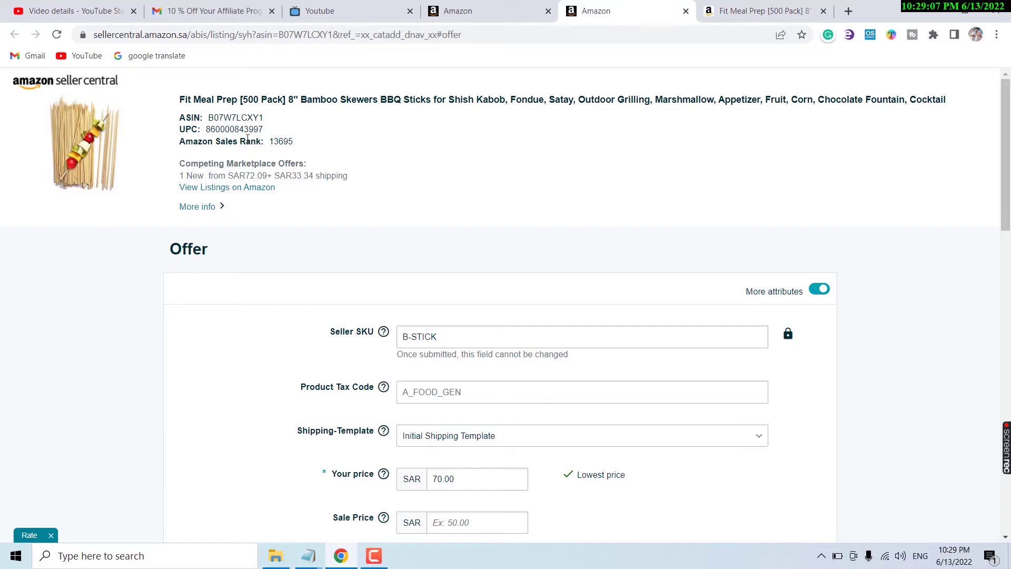
Open the DecorRack 400-pack bamboo skewers from the items customers also viewed on the Fit Meal Prep product page, and check its other sellers' offers.
left_click_drag(212, 126, 289, 129)
left_click(295, 129)
left_click(735, 6)
scroll(687, 287, "down", 4)
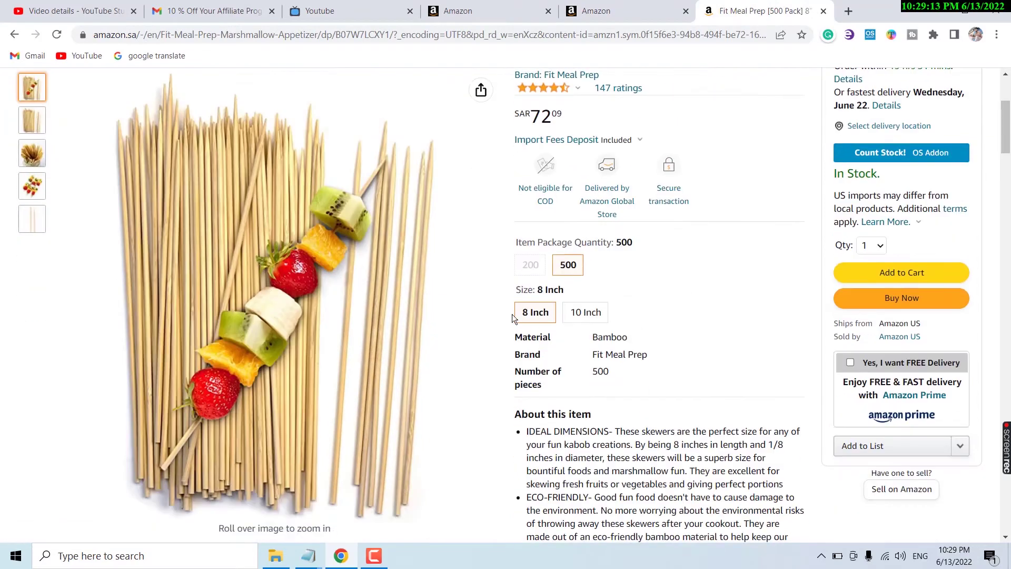
scroll(428, 310, "down", 15)
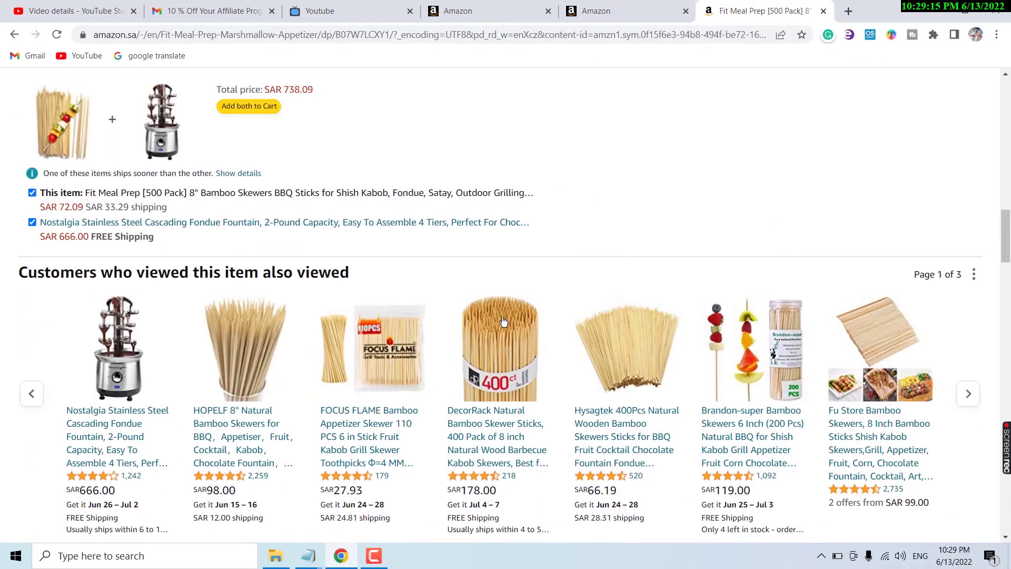
left_click(503, 321)
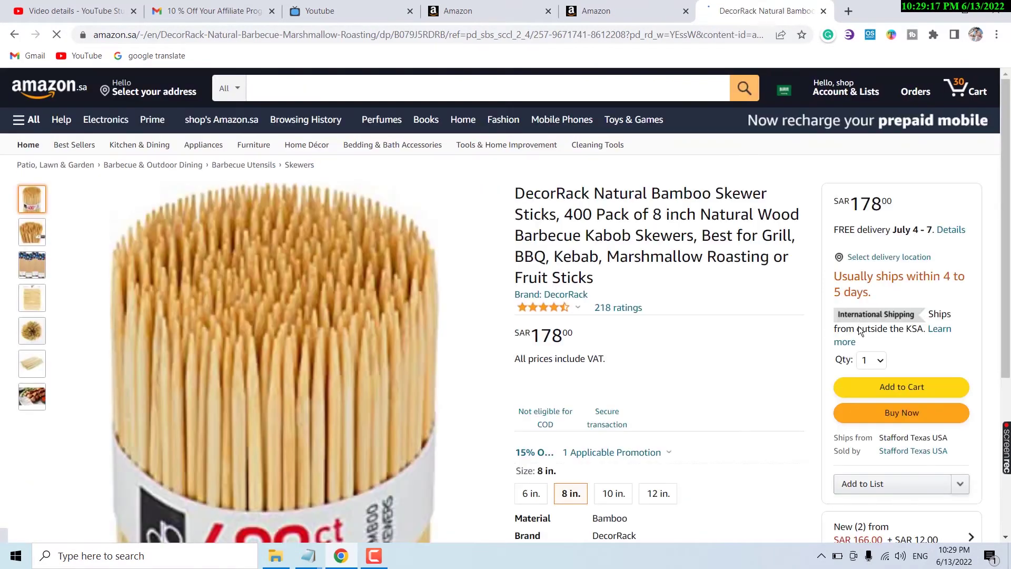
scroll(859, 330, "down", 8)
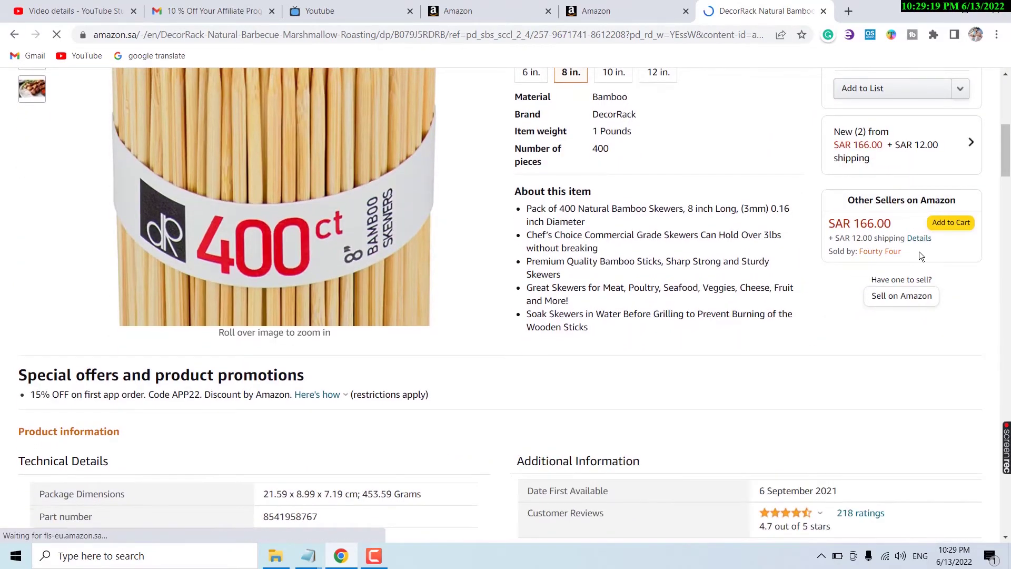
scroll(358, 344, "up", 3)
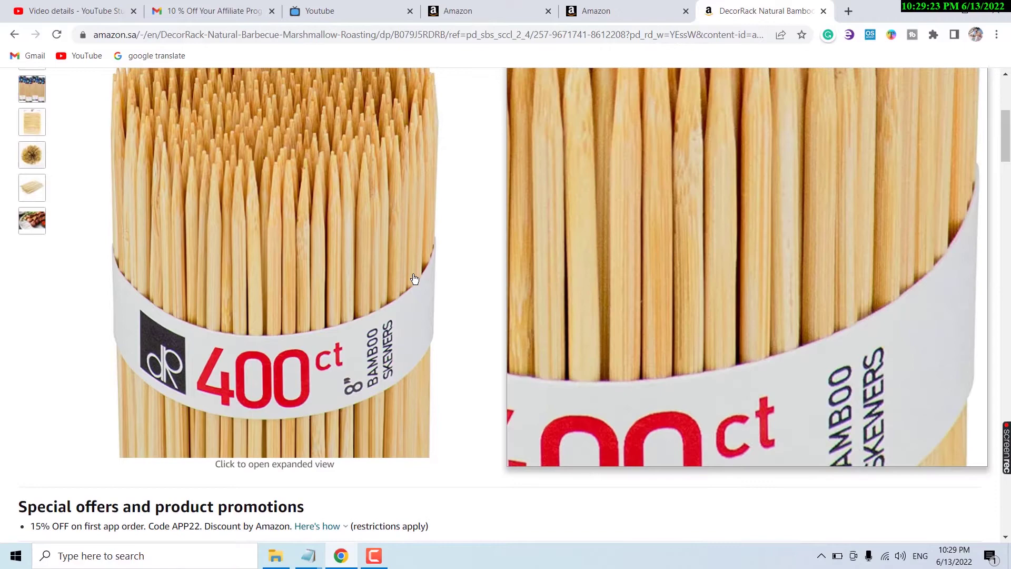
mouse_move(909, 345)
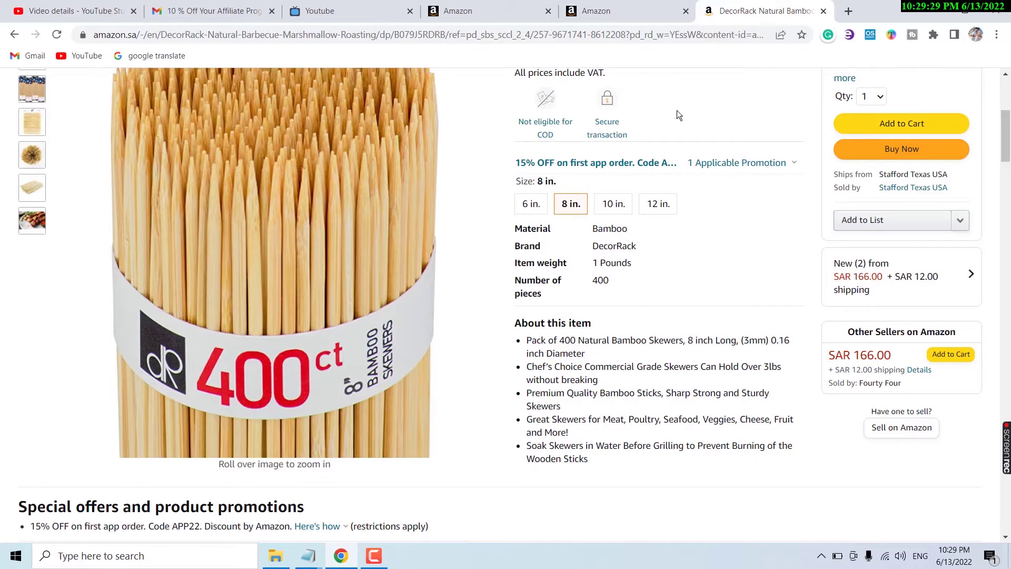
Leave the Fit Meal Prep offer form in Seller Central and open the Add Products page through the home page.
left_click(632, 6)
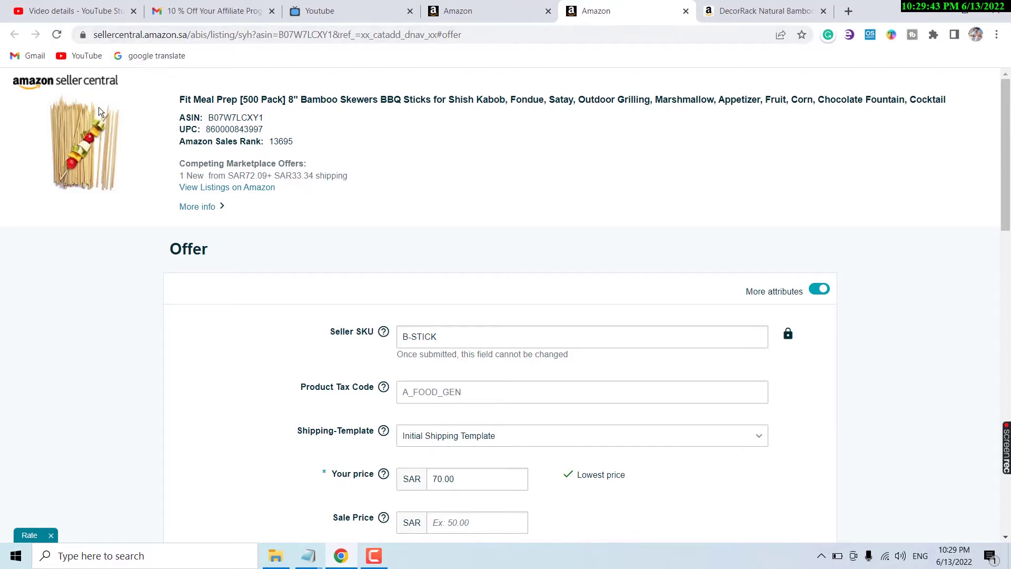
left_click(109, 84)
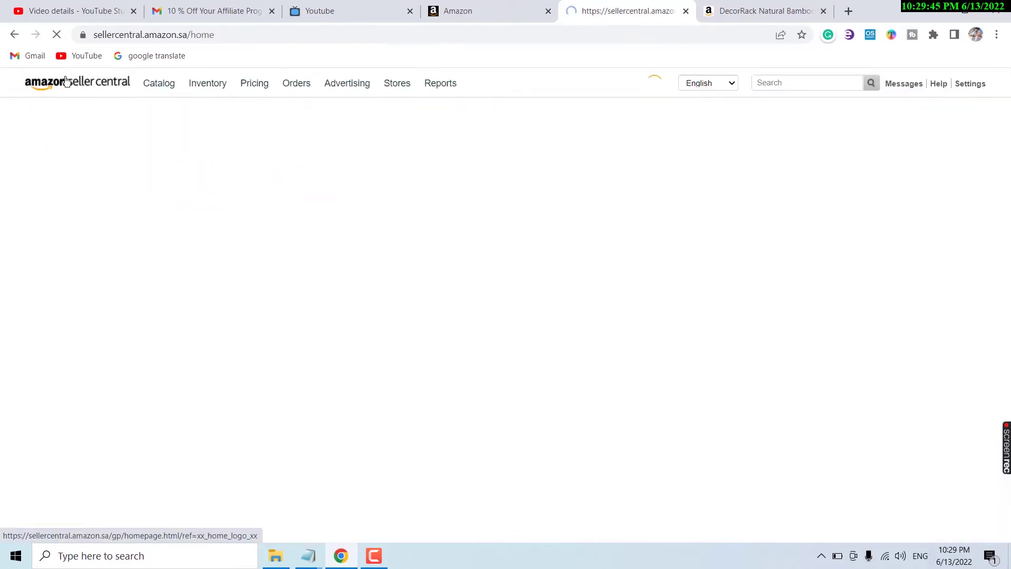
left_click(64, 138)
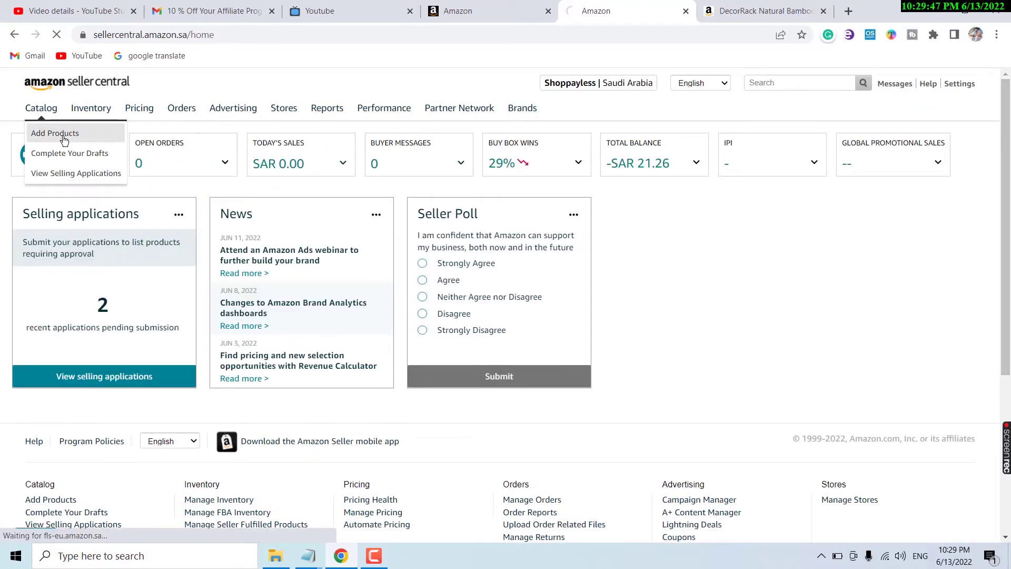
scroll(394, 283, "down", 3)
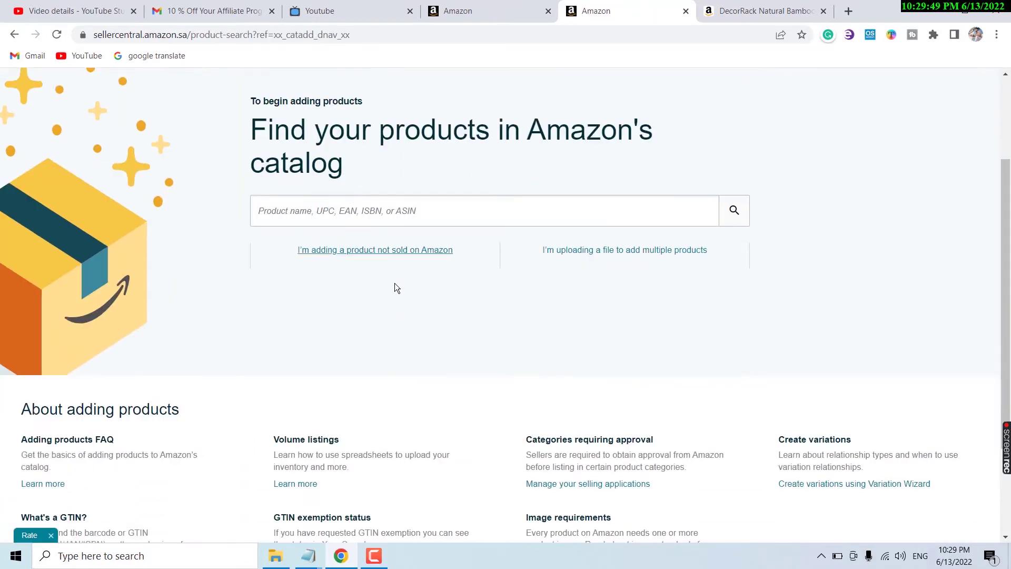
scroll(275, 268, "up", 3)
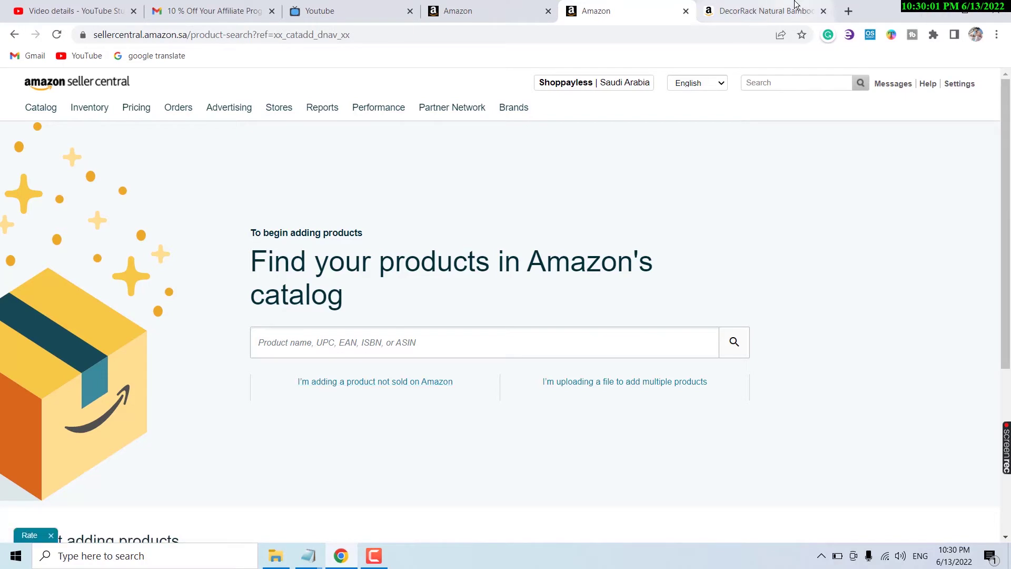
Check the brand name at the start of the DecorRack product title, and return to the Add Products page.
left_click(759, 11)
left_click(579, 311)
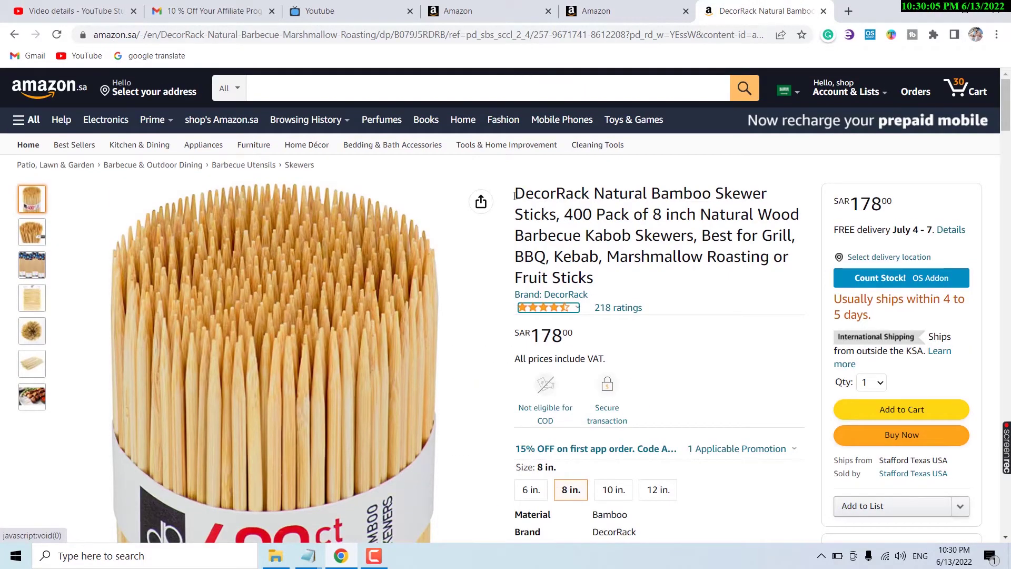
left_click_drag(515, 193, 594, 188)
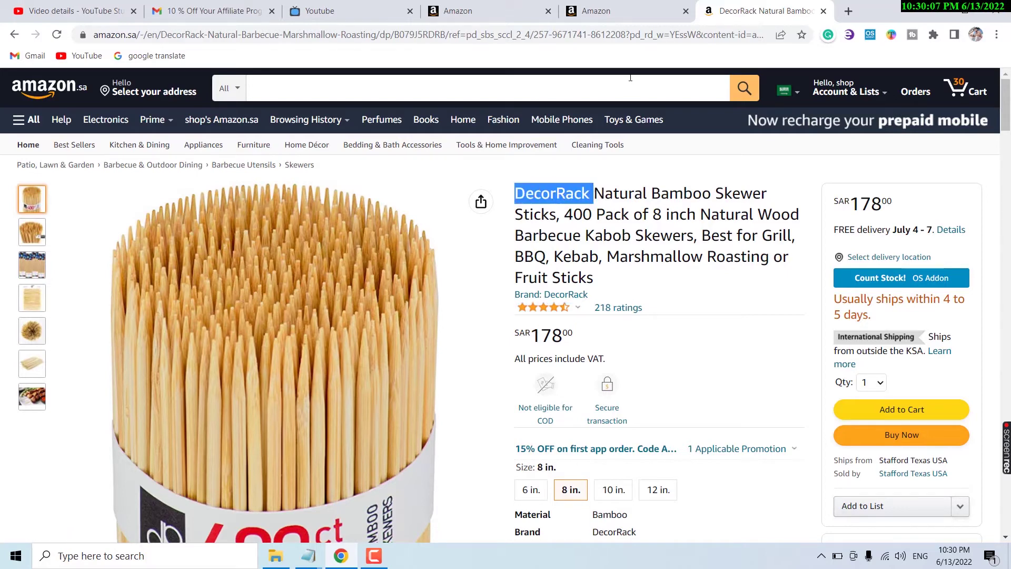
left_click(620, 6)
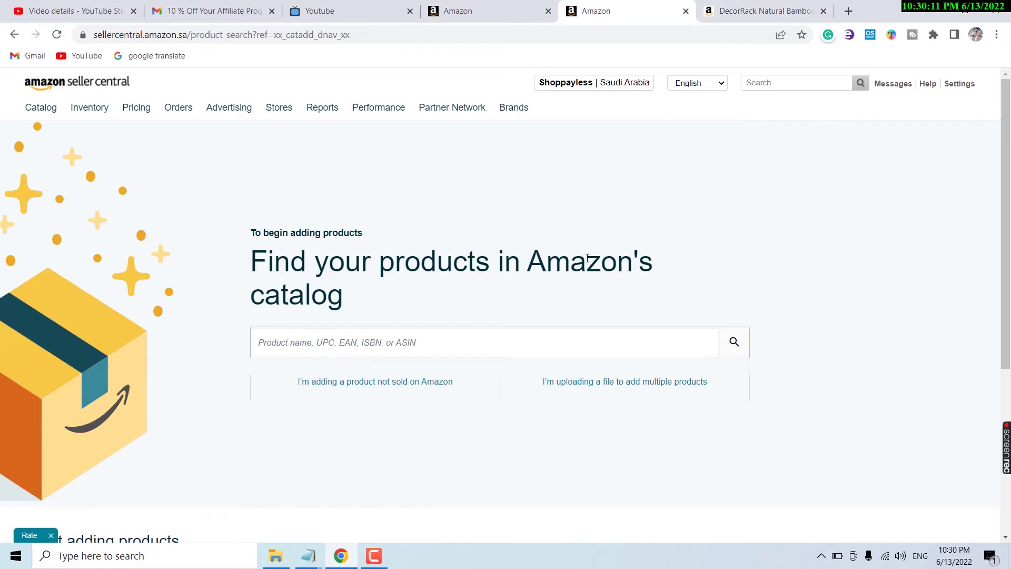
left_click(557, 11)
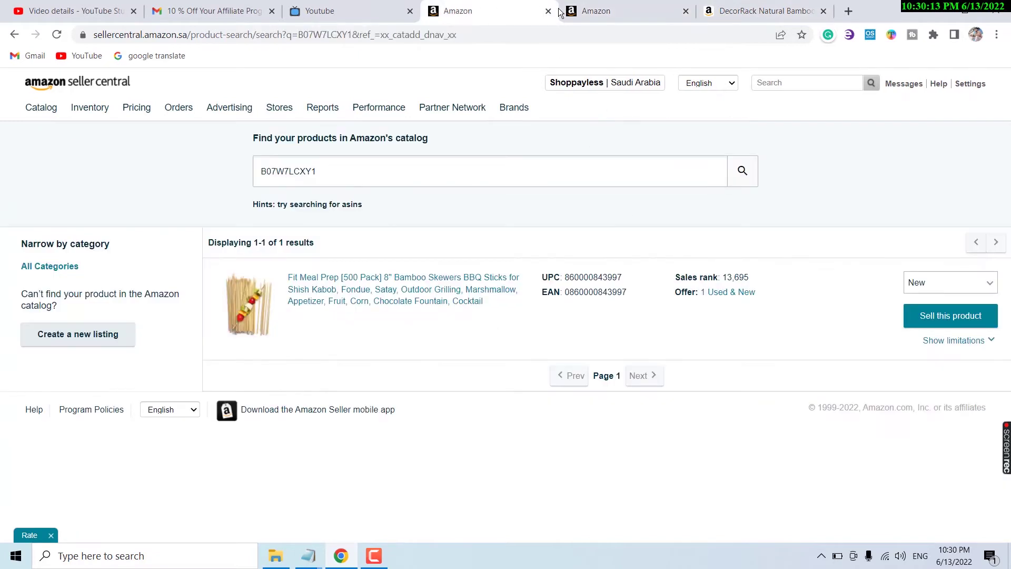
left_click(608, 13)
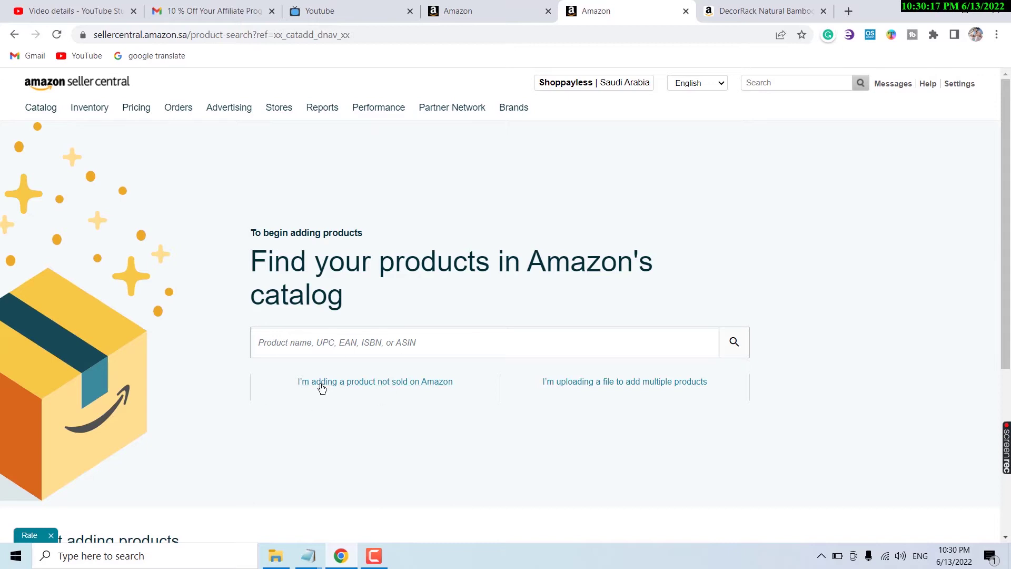
Start adding a product not sold on Amazon and look through the list of product categories.
left_click(360, 387)
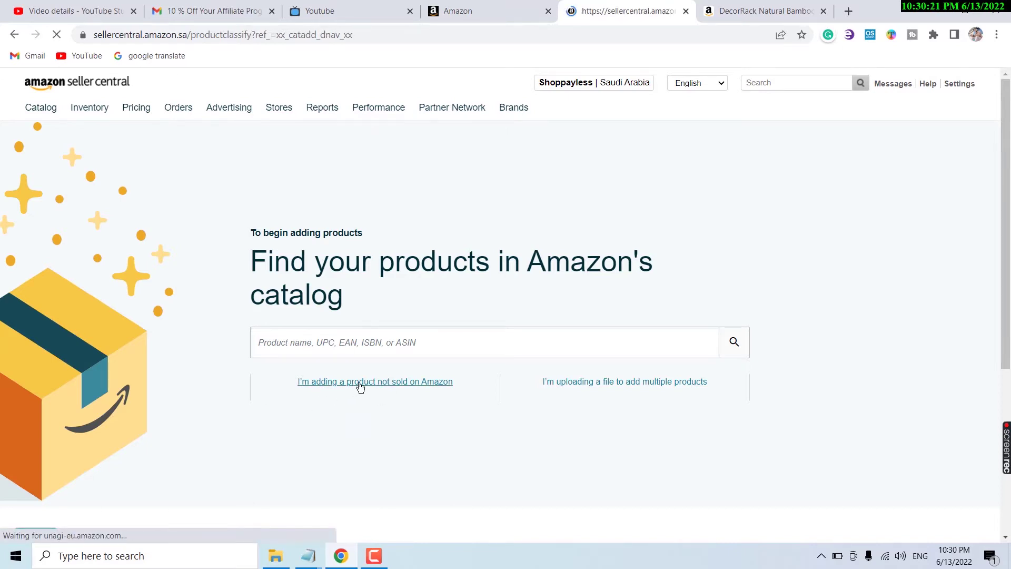
scroll(485, 311, "down", 3)
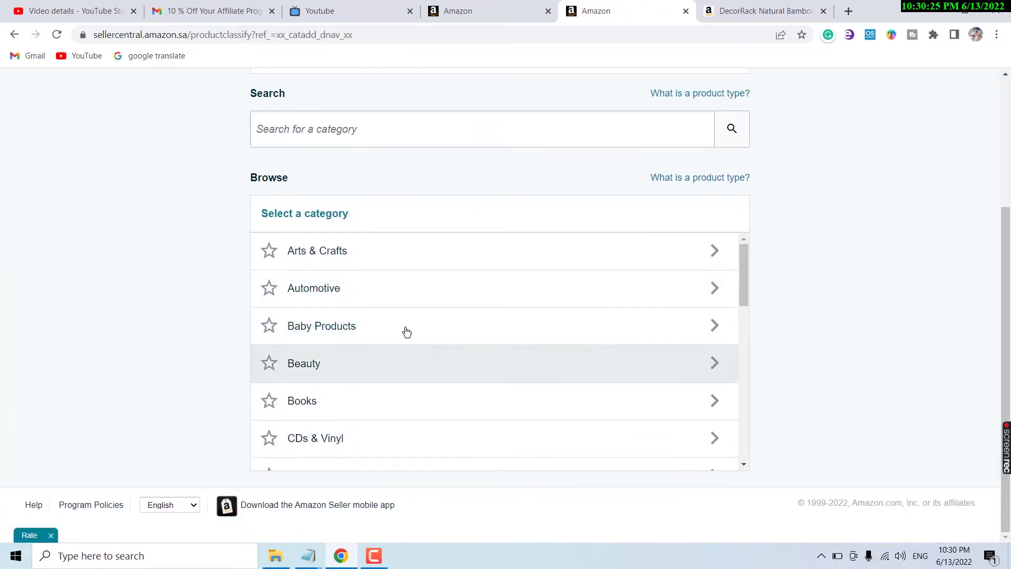
scroll(406, 332, "up", 3)
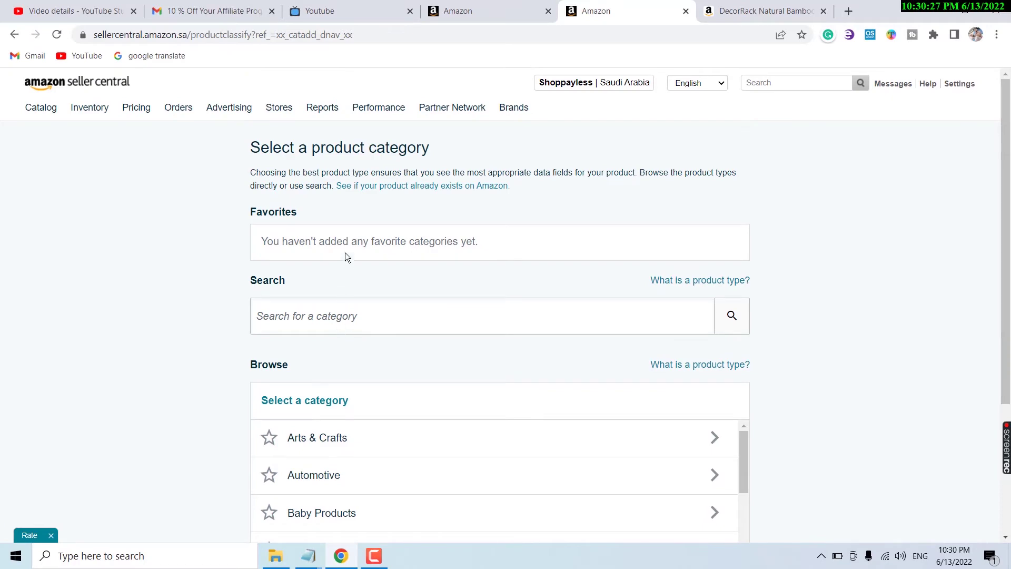
scroll(368, 332, "down", 3)
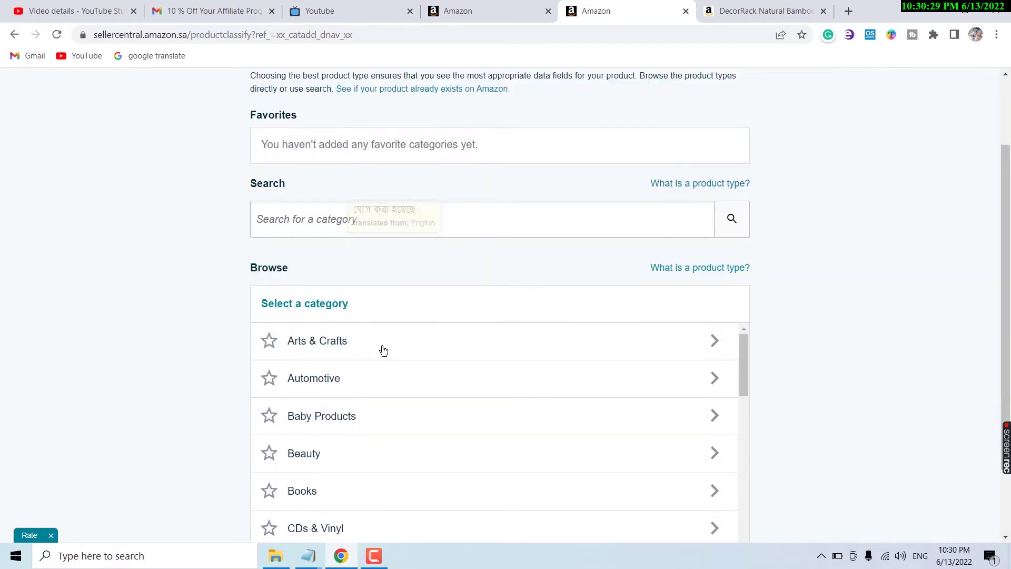
scroll(409, 343, "down", 7)
scroll(482, 392, "up", 4)
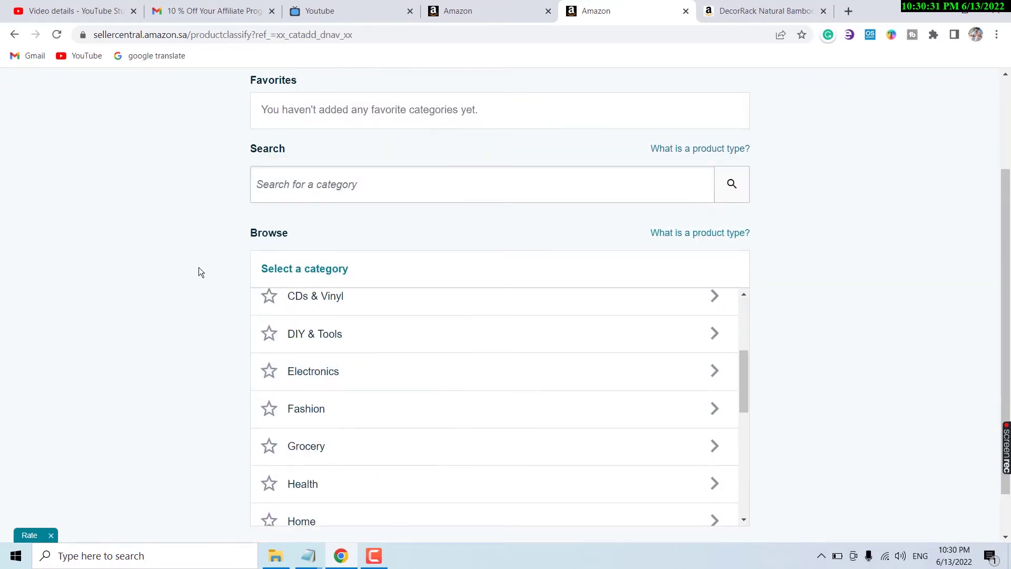
scroll(198, 267, "up", 2)
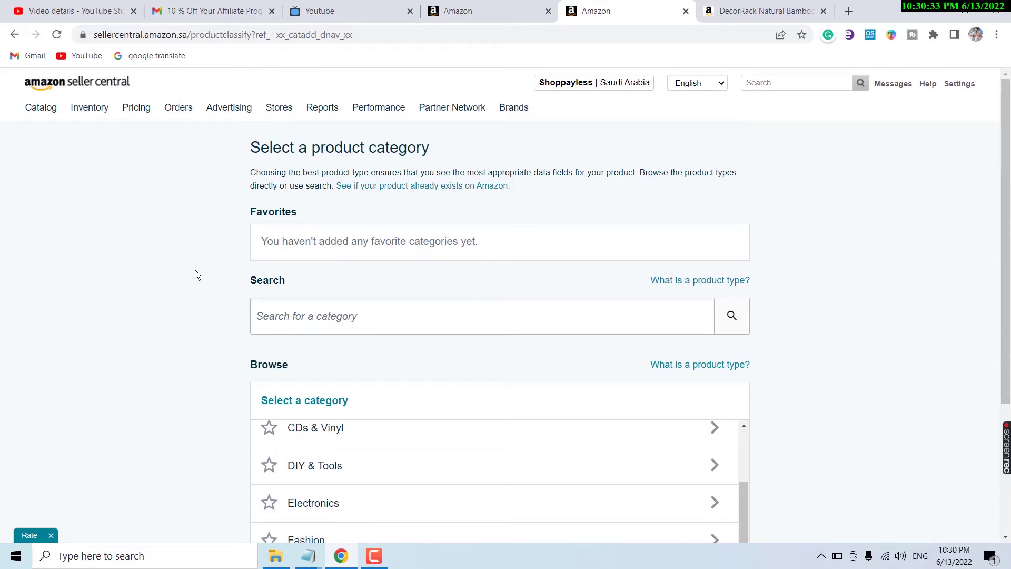
scroll(198, 272, "down", 2)
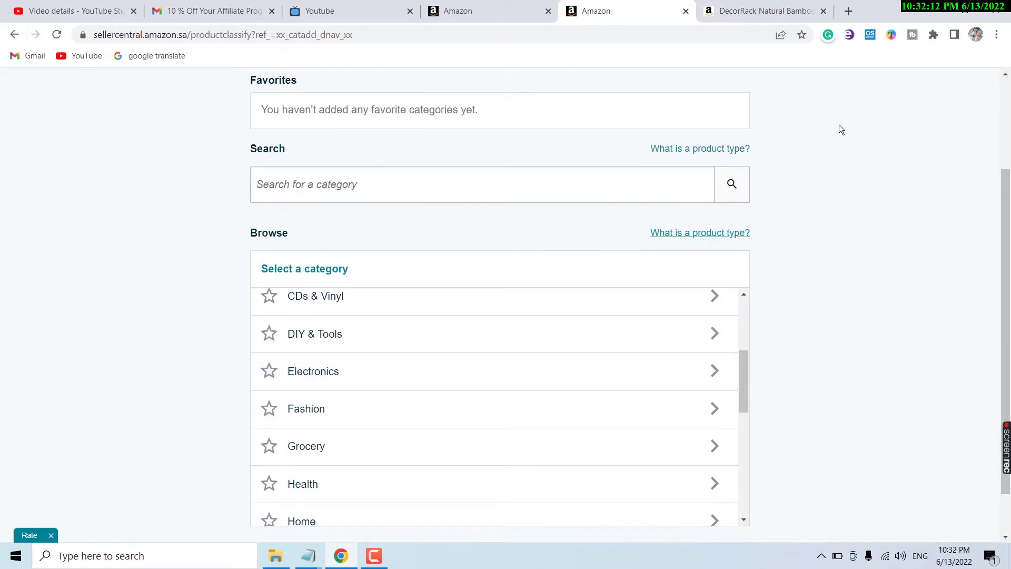
Copy "Bamboo Skewer" from the DecorRack product title and search the product categories for it.
left_click(759, 11)
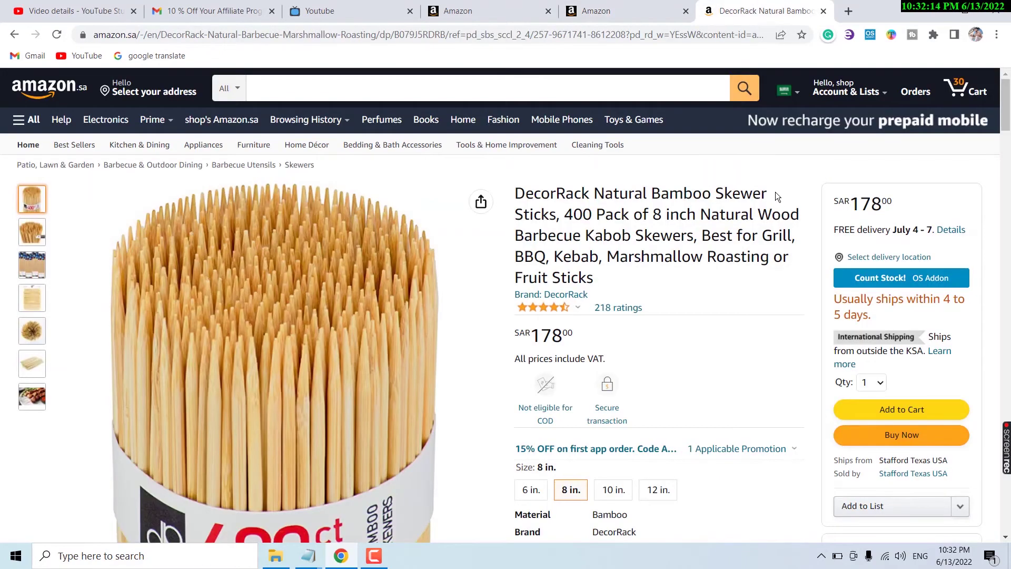
left_click_drag(775, 192, 652, 195)
key("ctrl+c")
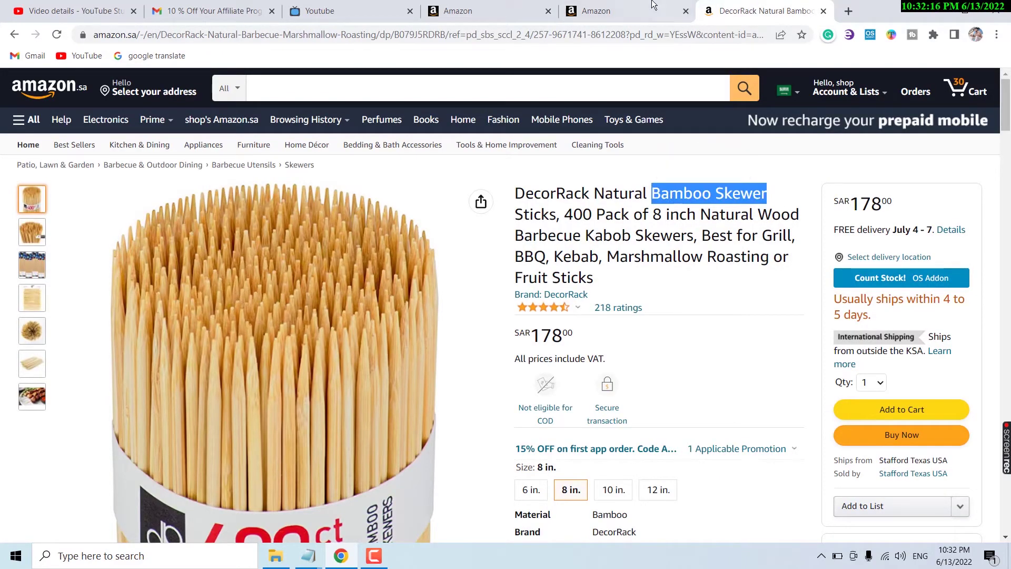
left_click(641, 2)
key("ctrl+v")
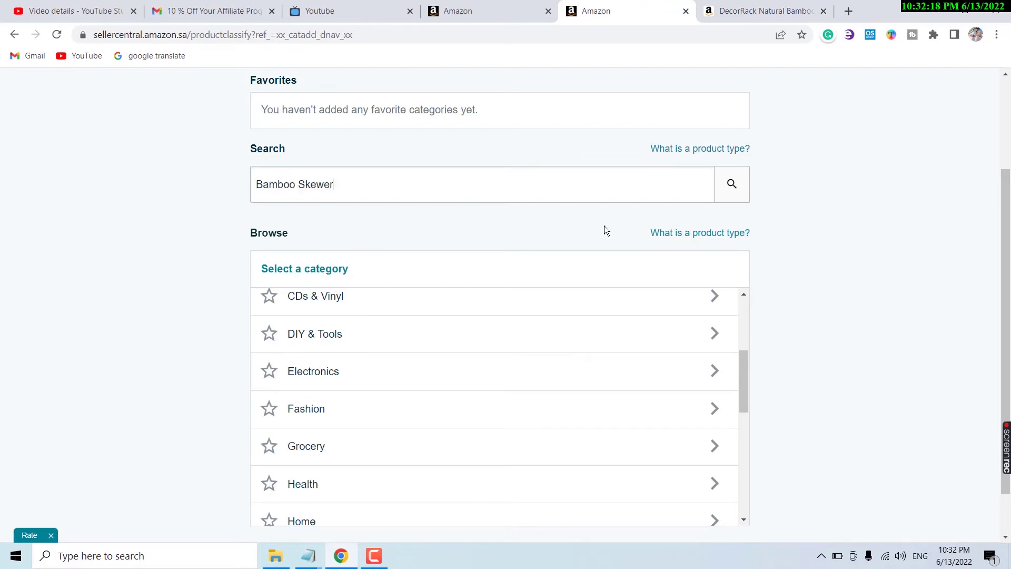
left_click(731, 192)
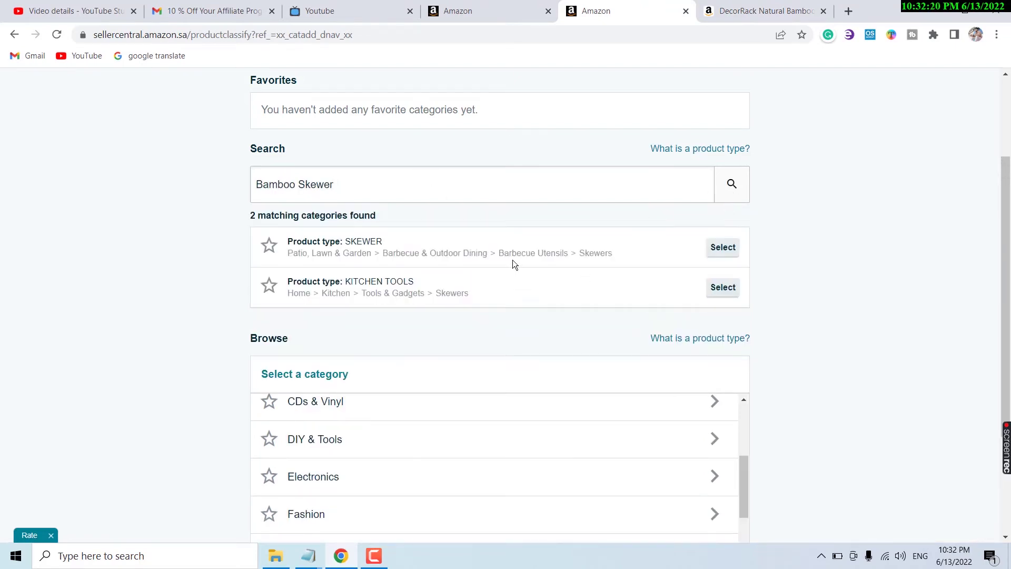
Select the KITCHEN TOOLS product type under Home > Kitchen > Tools & Gadgets > Skewers for the new listing.
scroll(586, 377, "down", 3)
scroll(350, 390, "up", 2)
scroll(434, 373, "down", 2)
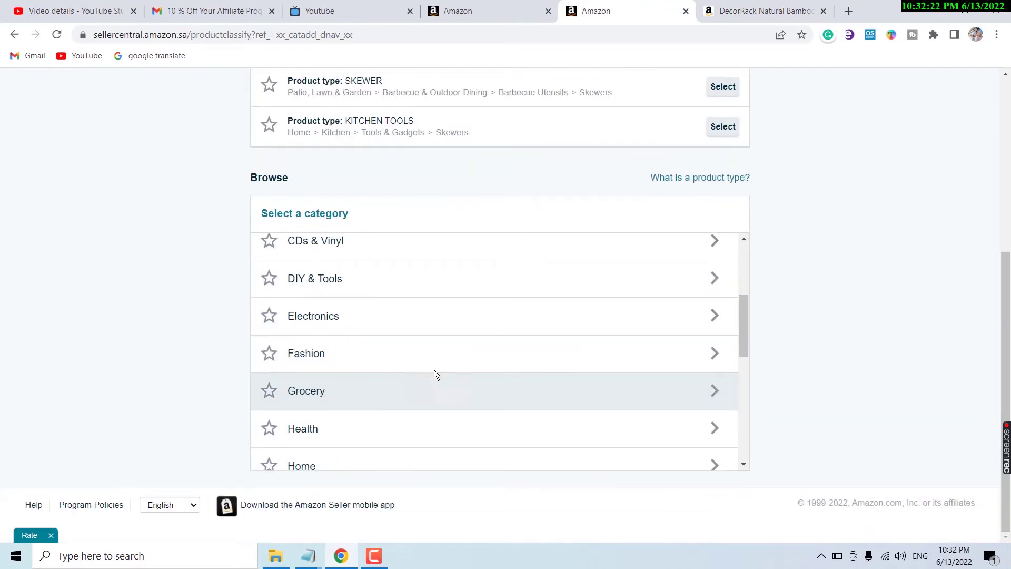
scroll(435, 374, "up", 6)
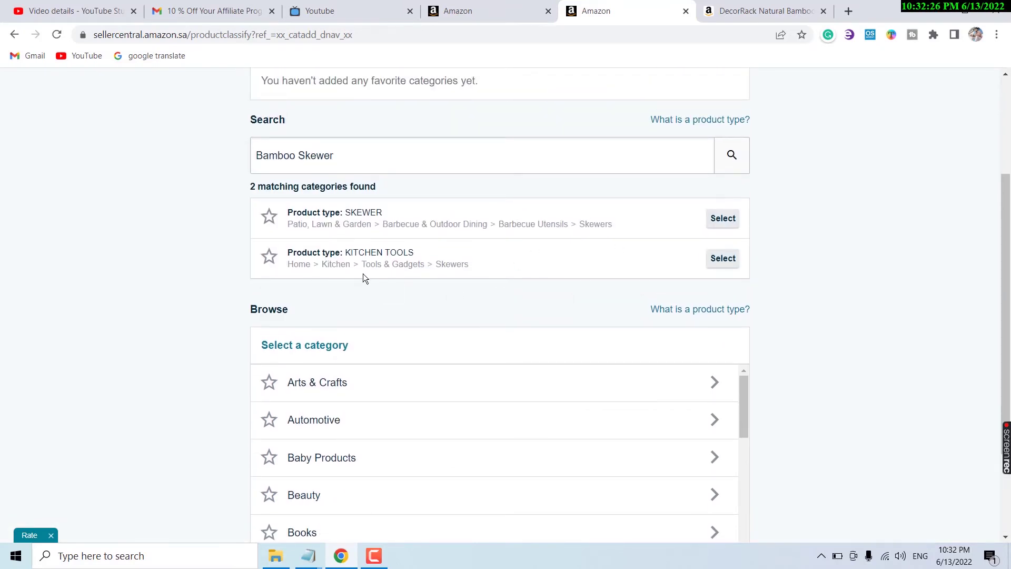
left_click(737, 265)
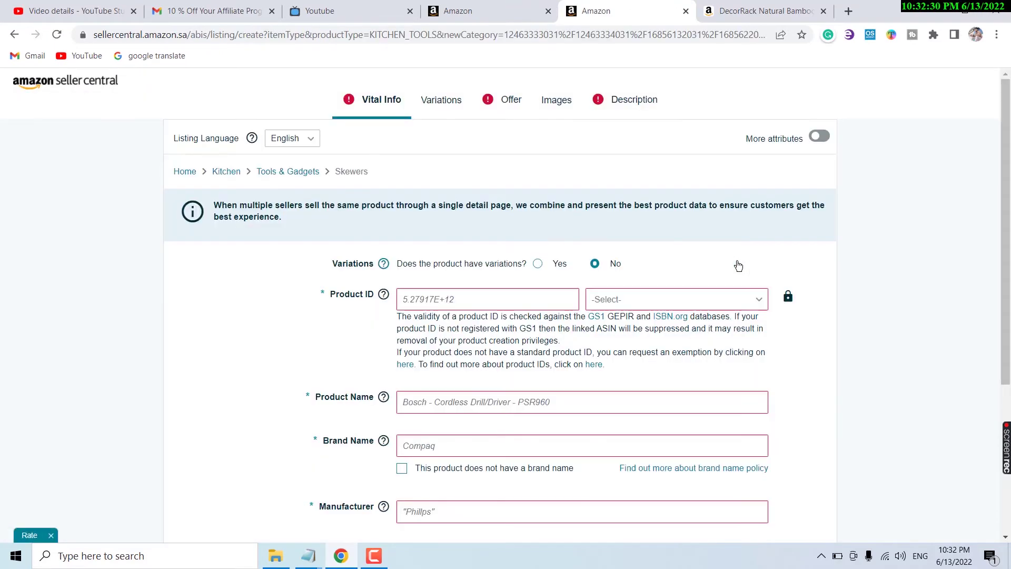
Examine the Product ID field and its available ID types in the Vital Info section, leaving both unset.
scroll(502, 304, "down", 2)
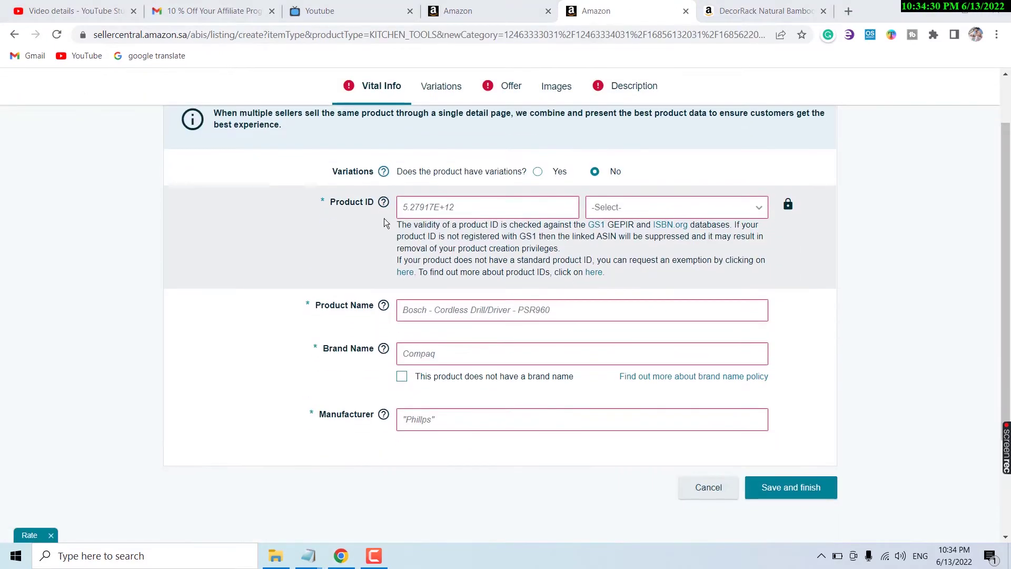
left_click(466, 209)
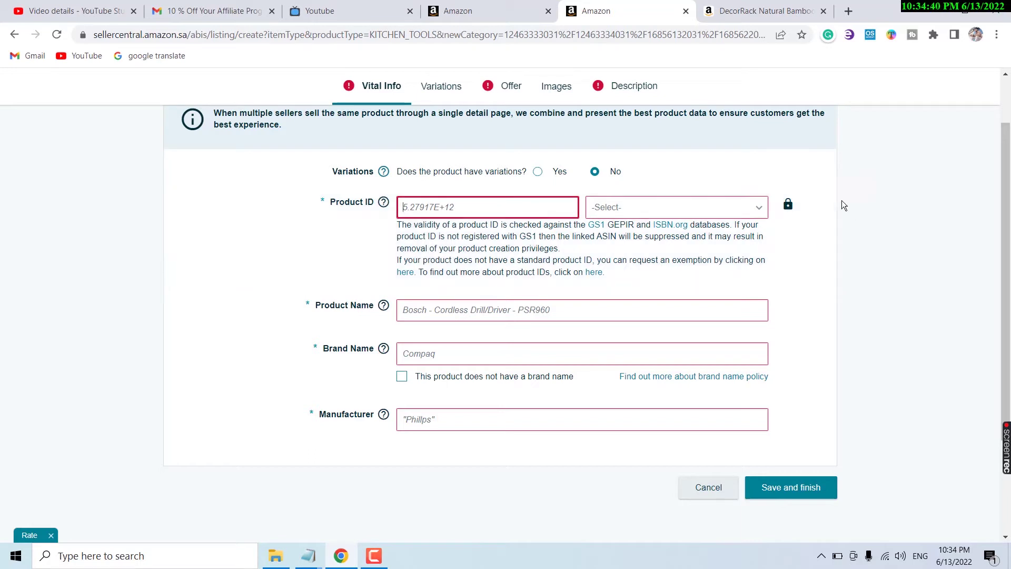
left_click(699, 208)
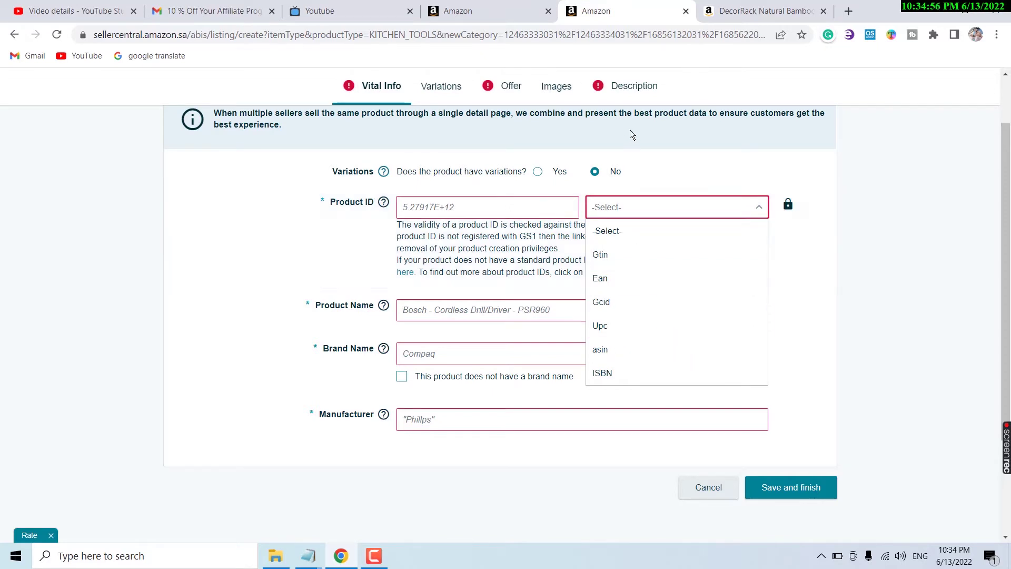
left_click(461, 199)
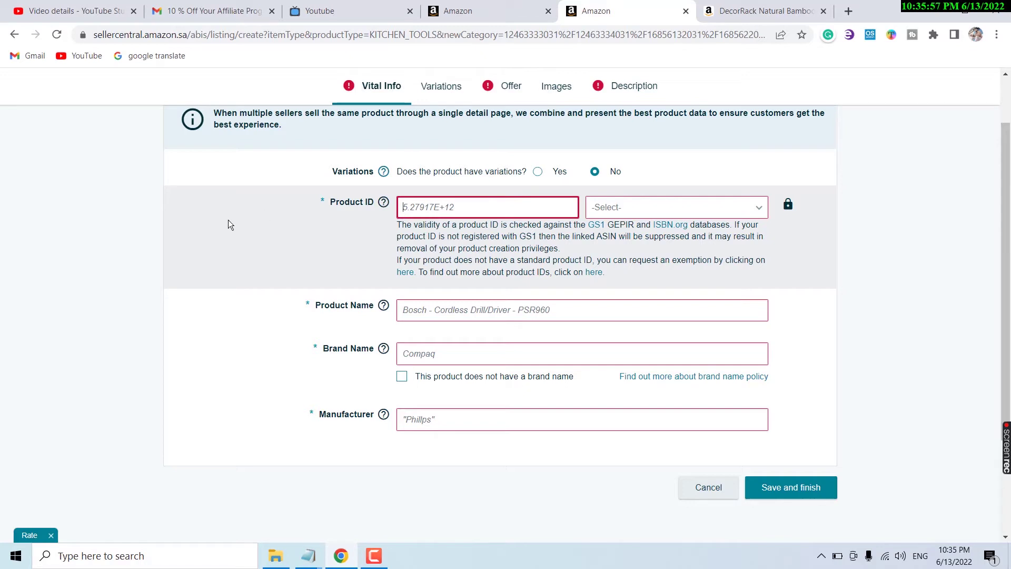
left_click(286, 261)
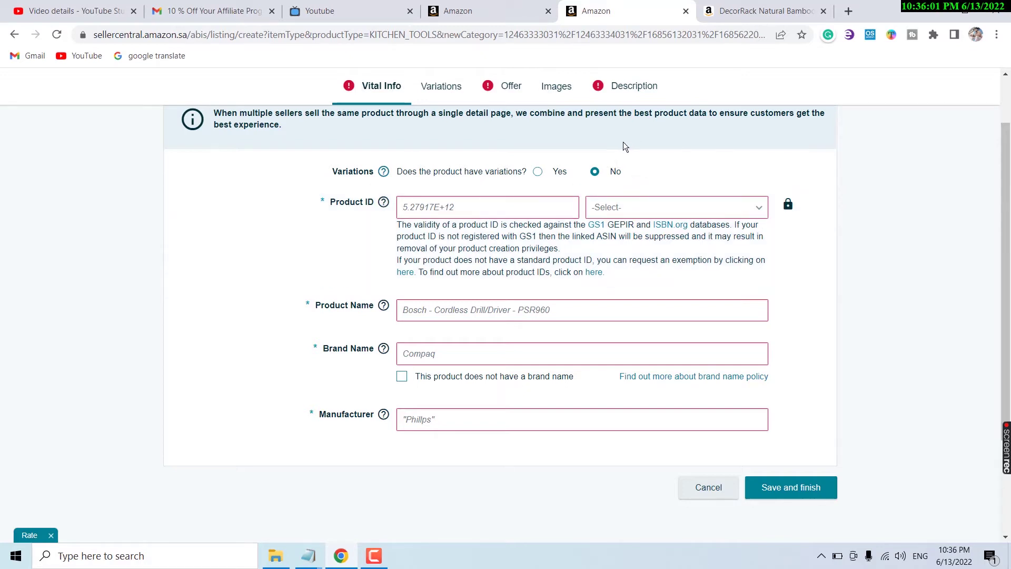
Open the UPC code cart on buybarcodescheap.com and try to apply the coupon code Hriody5.
left_click(855, 9)
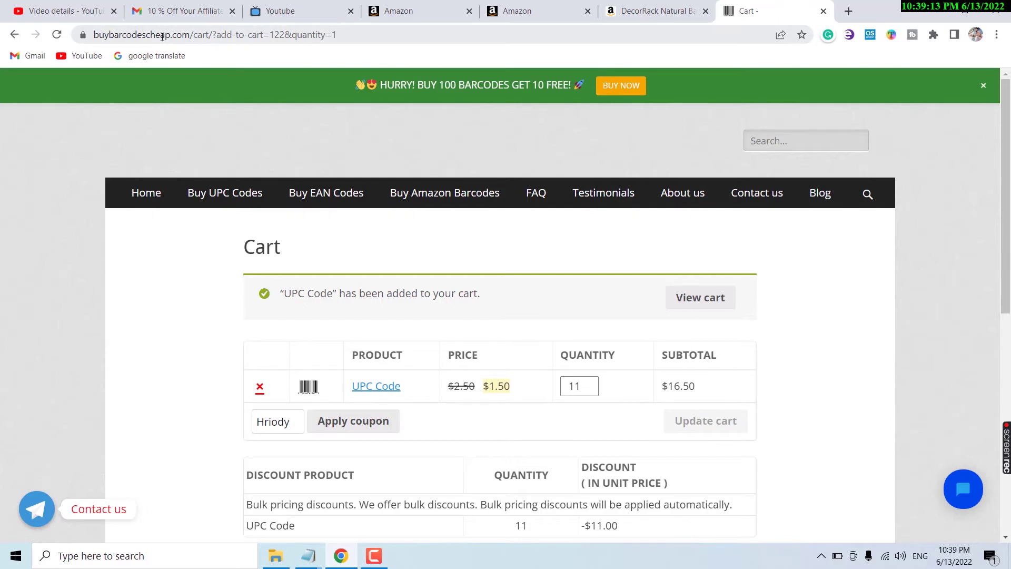
left_click(207, 36)
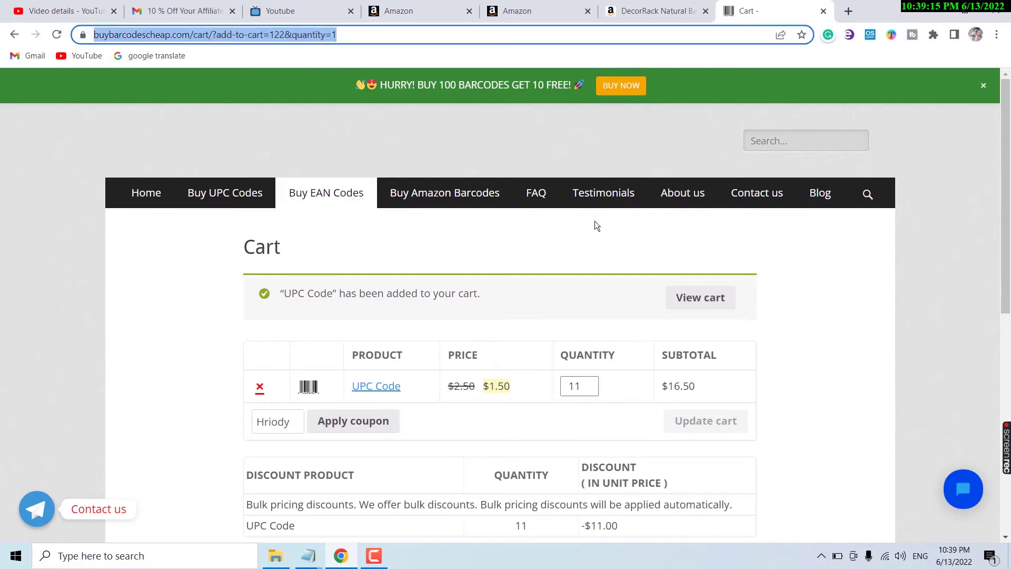
left_click(391, 250)
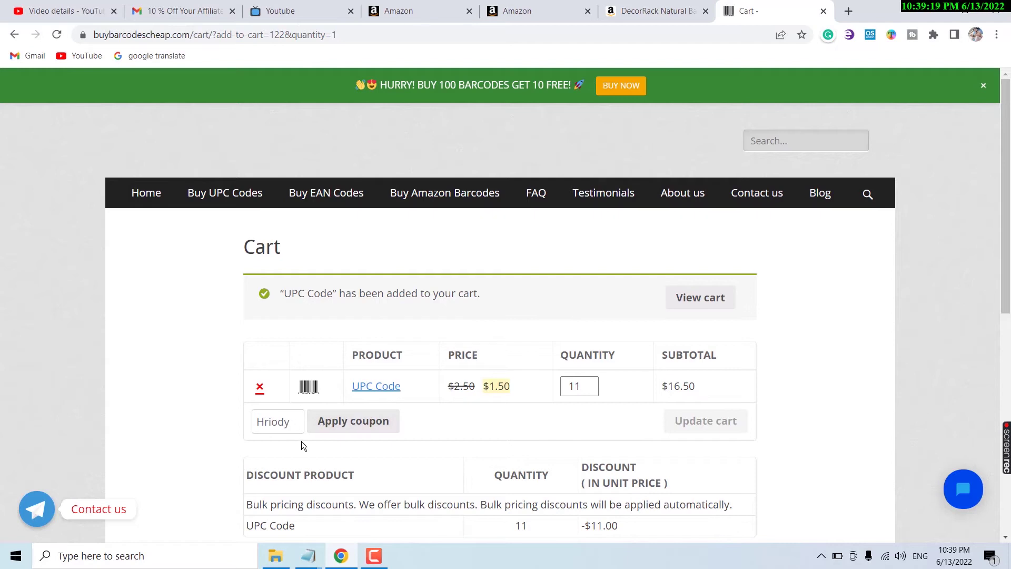
left_click(296, 424)
type("5")
double_click(374, 423)
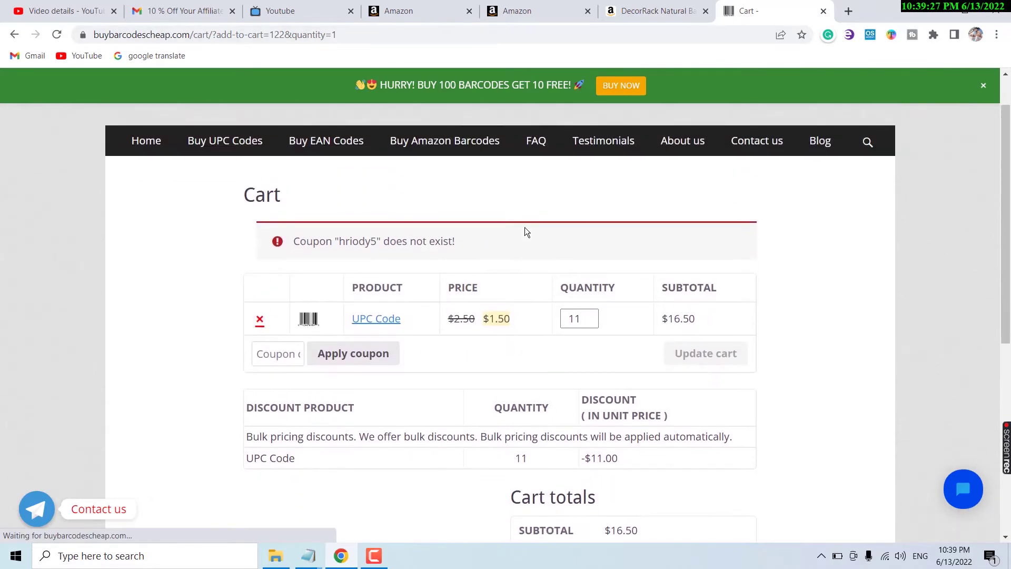
left_click(532, 11)
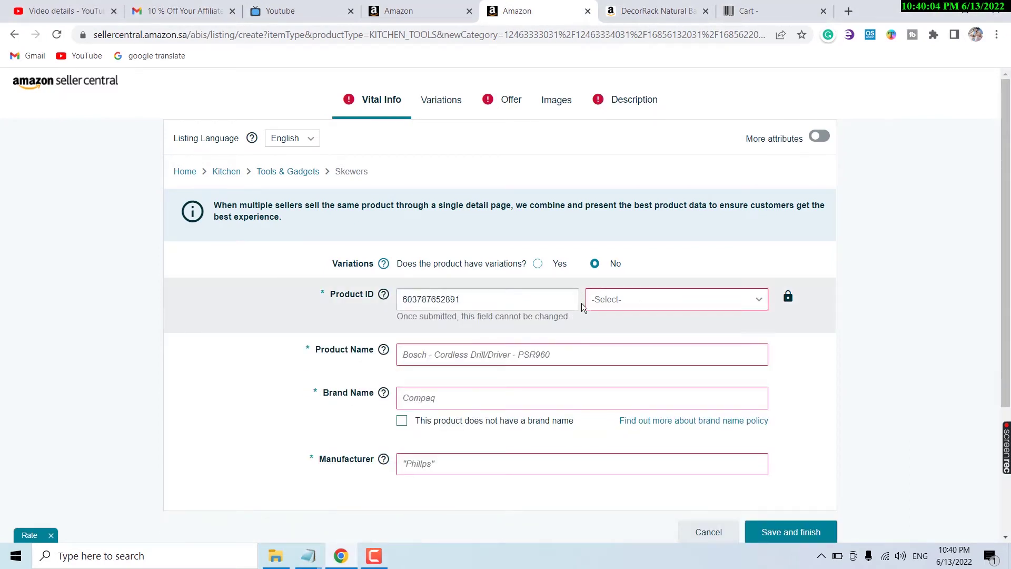
left_click(646, 298)
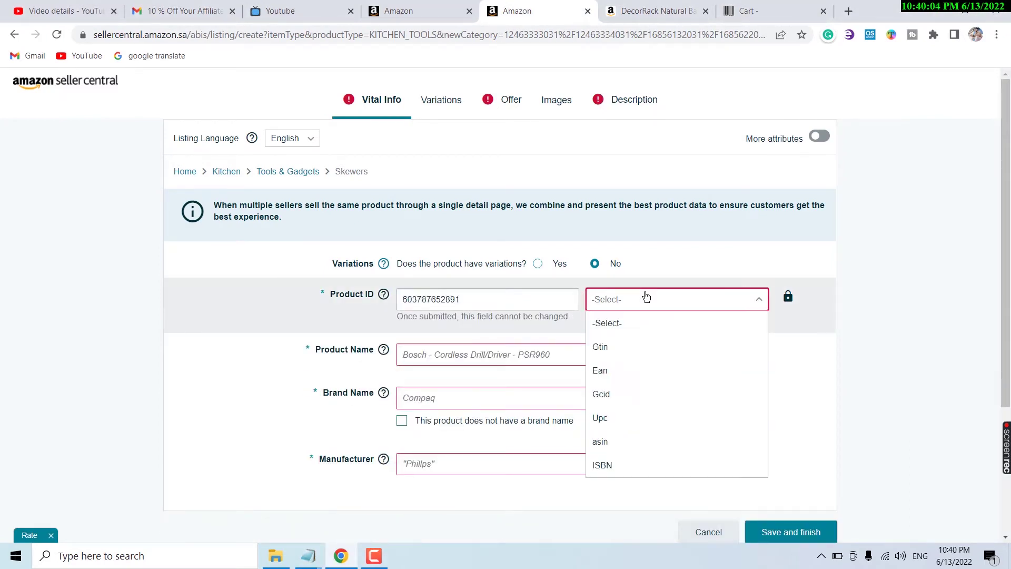
left_click(635, 418)
Copy the "155 pieces Natural Bamboo Skewer Sticks" title from bbq sticks.txt into the listing's Product Name.
scroll(637, 337, "down", 3)
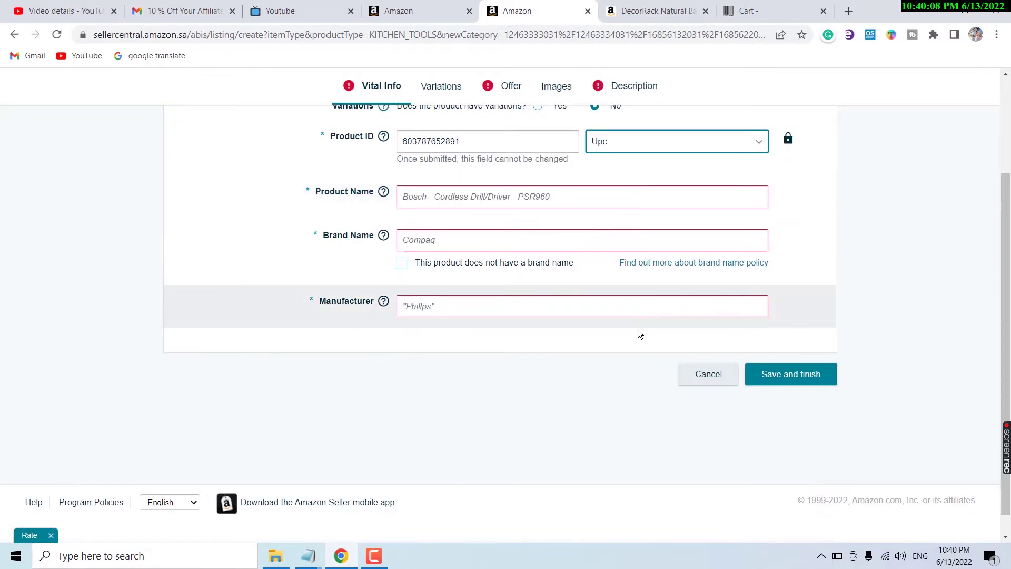
scroll(637, 335, "up", 1)
left_click(409, 263)
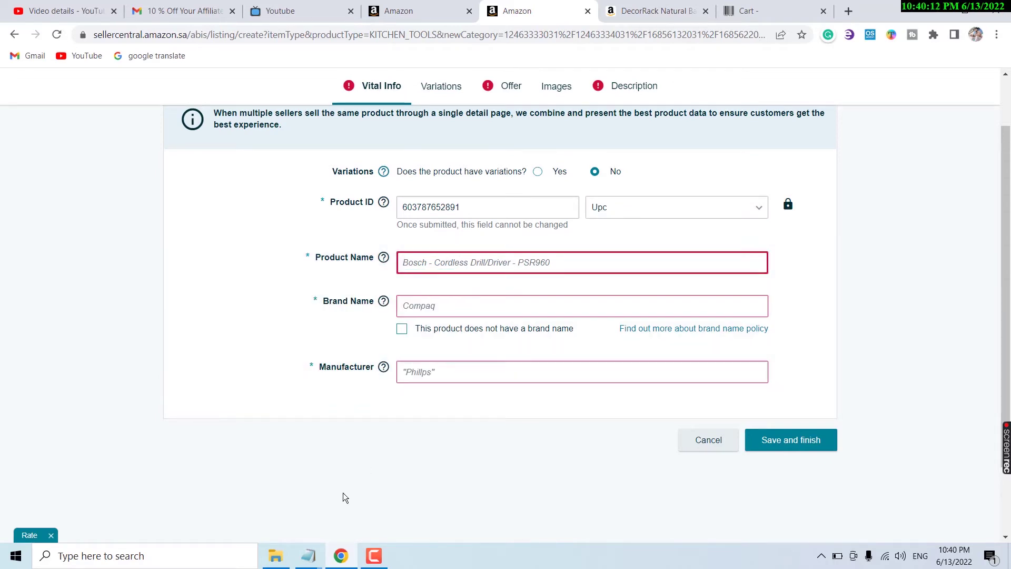
left_click(316, 553)
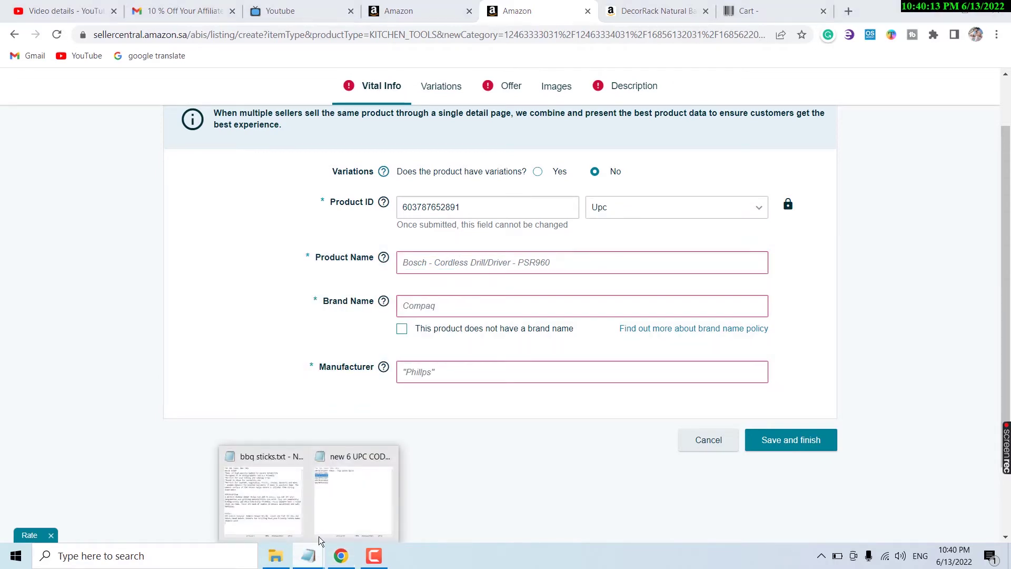
left_click(295, 489)
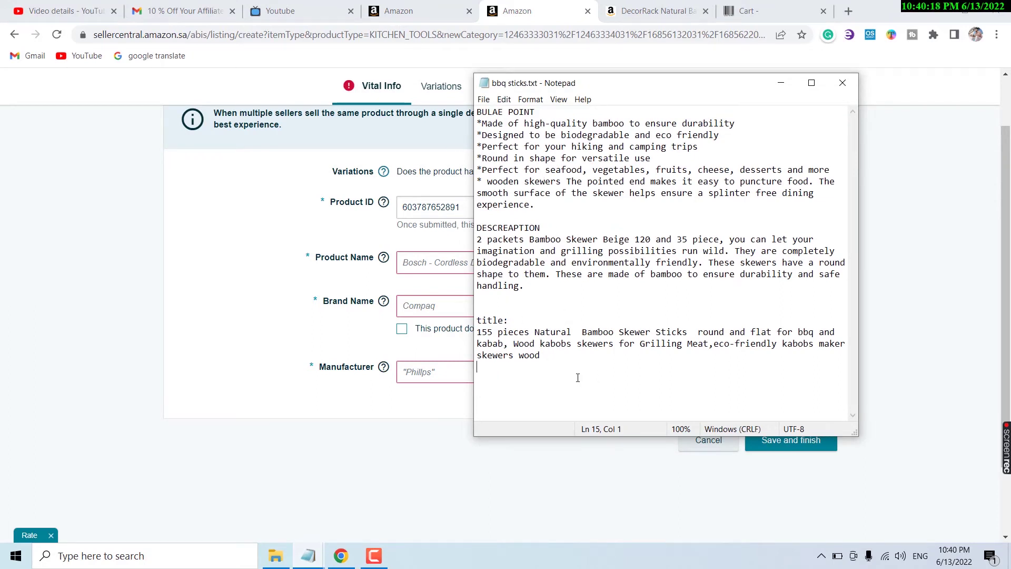
left_click_drag(546, 368, 460, 330)
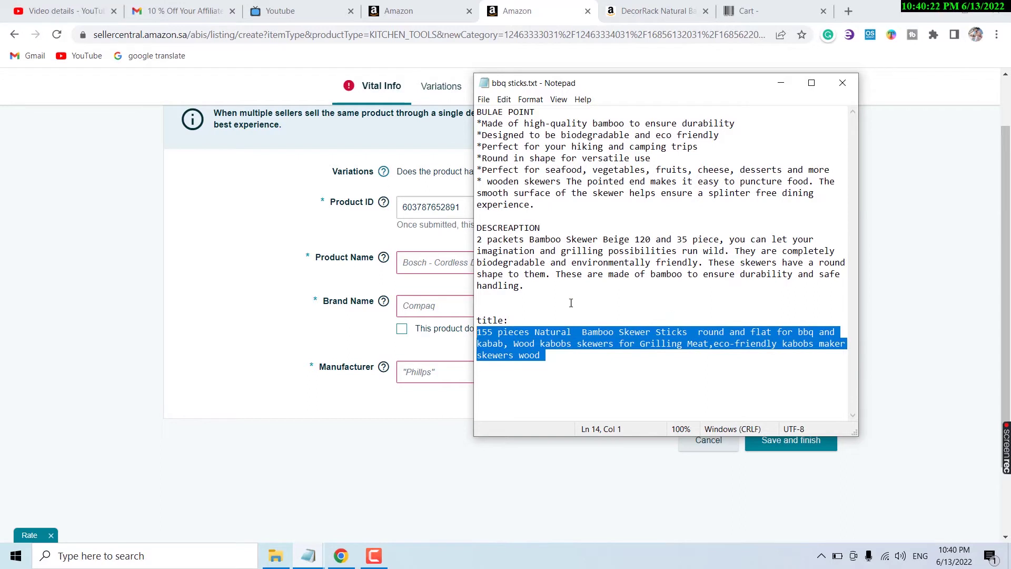
left_click(438, 264)
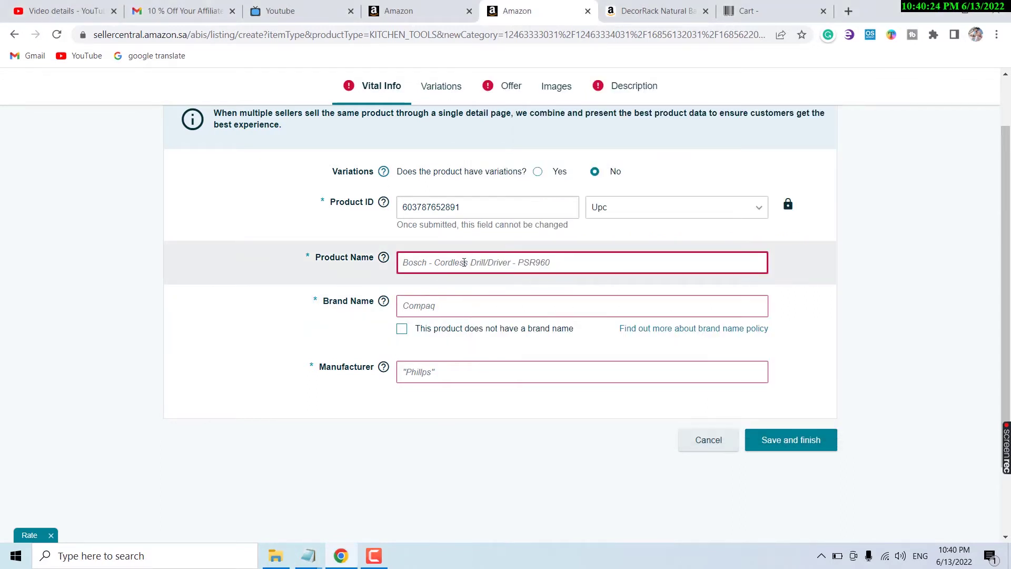
key("ctrl+v")
left_click(507, 286)
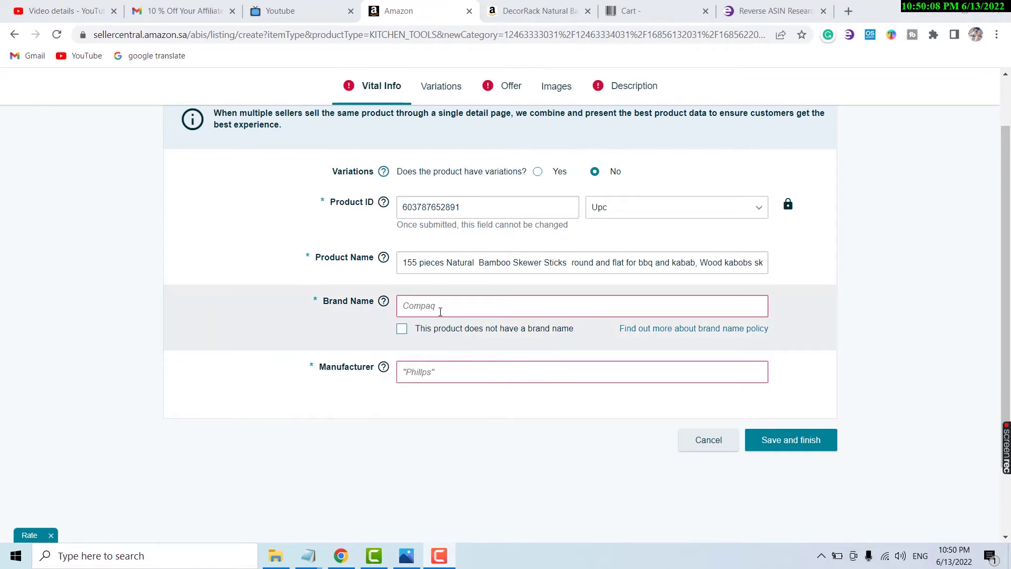
Mark the skewer product as not having a brand name.
left_click(403, 303)
left_click(282, 302)
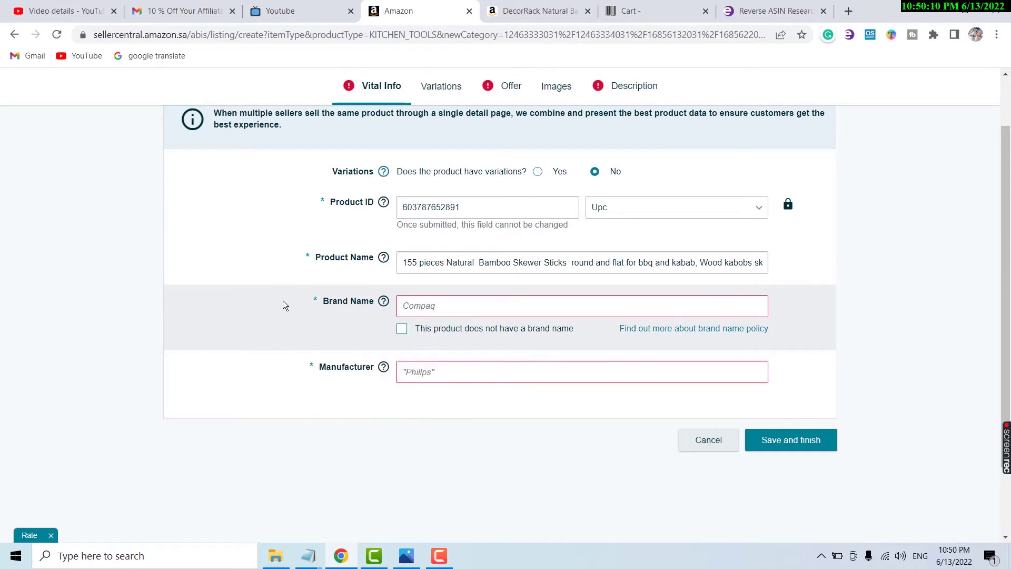
scroll(467, 329, "up", 2)
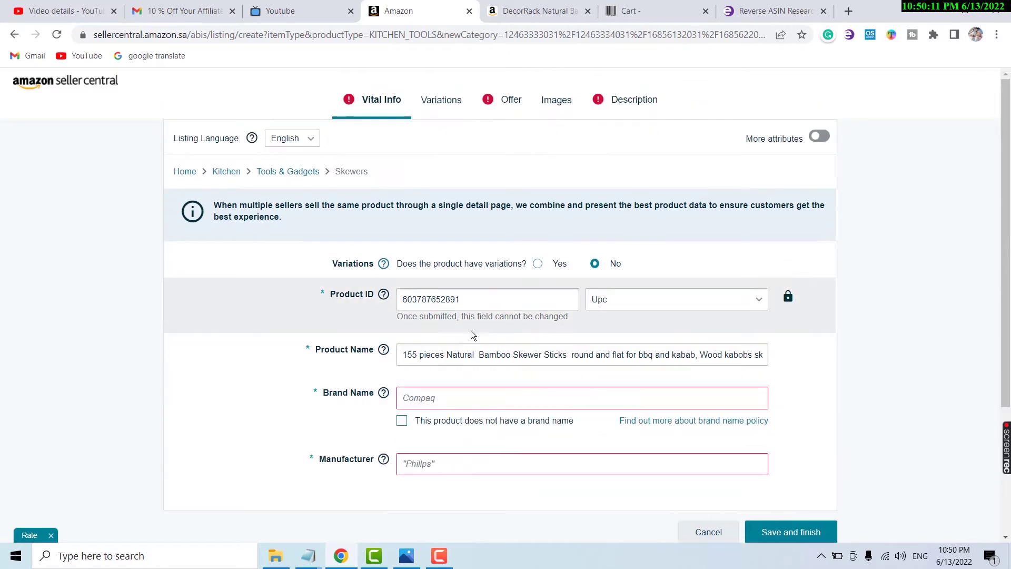
left_click(436, 402)
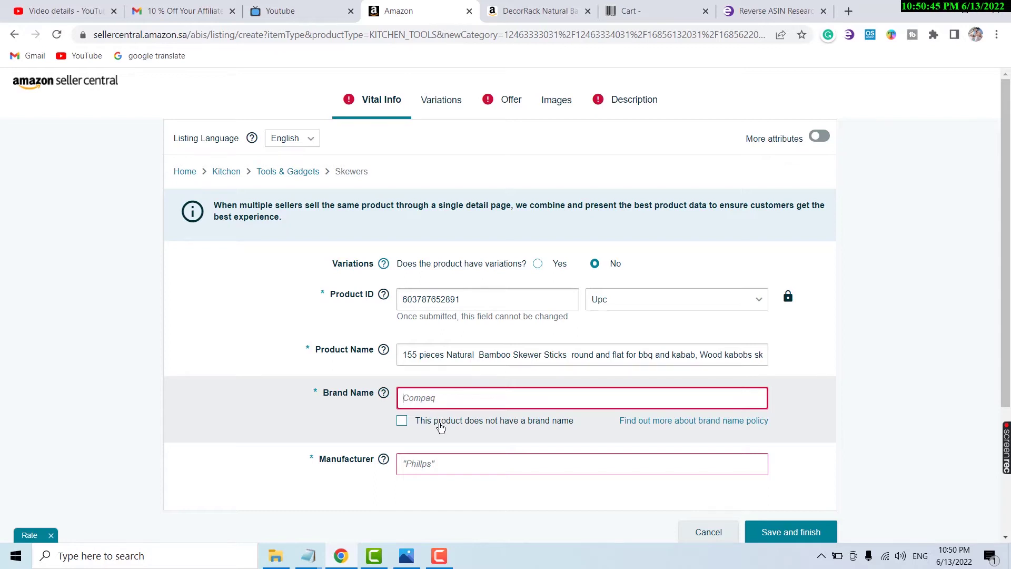
left_click(402, 420)
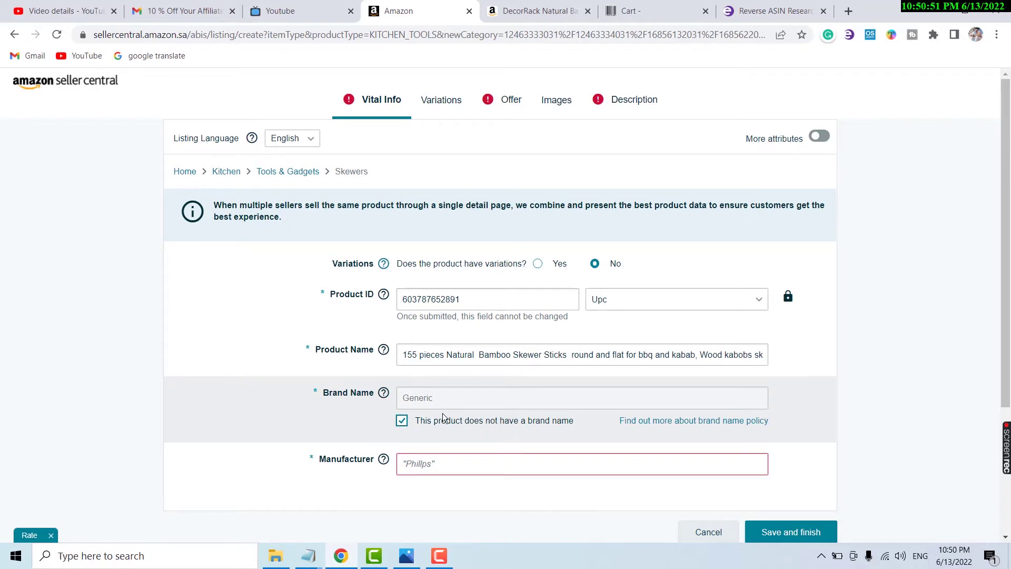
Enter "china" as the Manufacturer in the Vital Info section.
scroll(442, 413, "down", 2)
scroll(390, 354, "down", 1)
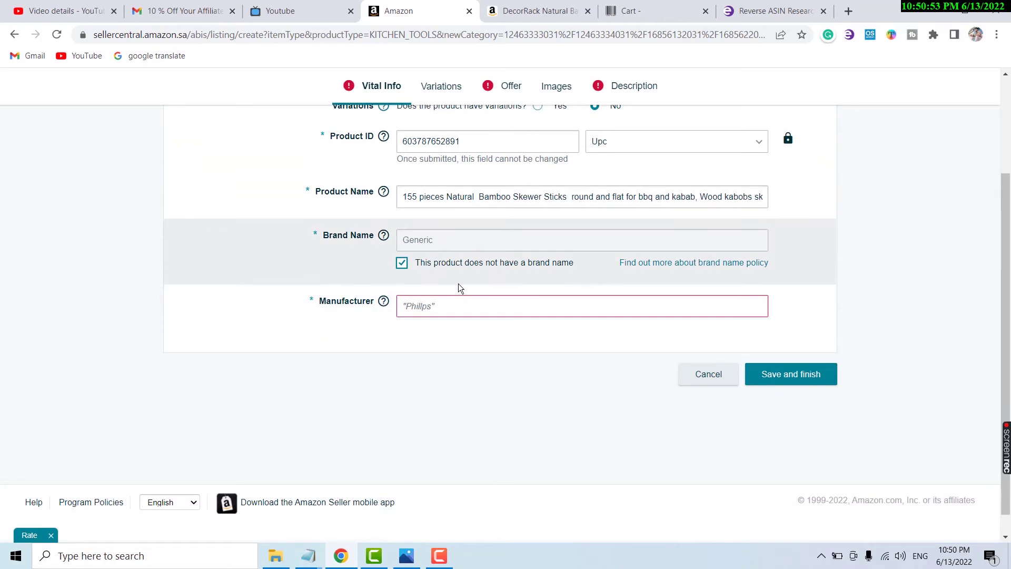
left_click(330, 303)
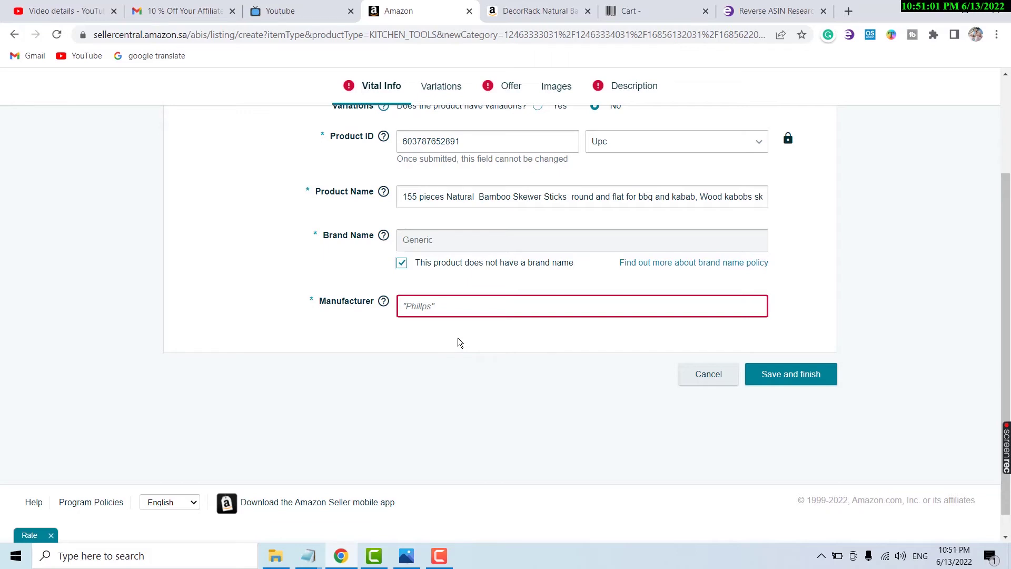
type("chin")
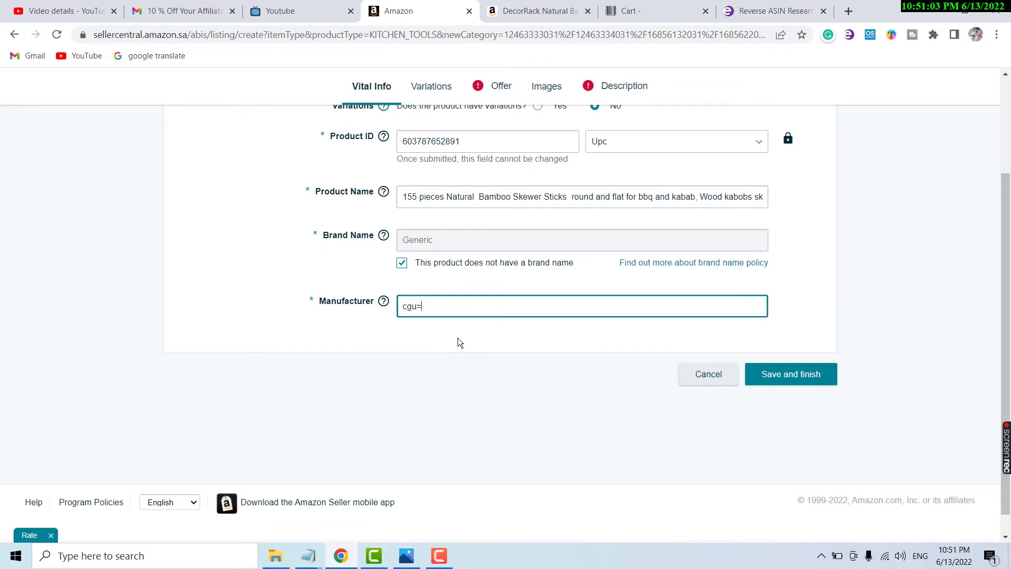
key("BackSpace")
key("BackSpace")
key("BackSpace")
key("BackSpace")
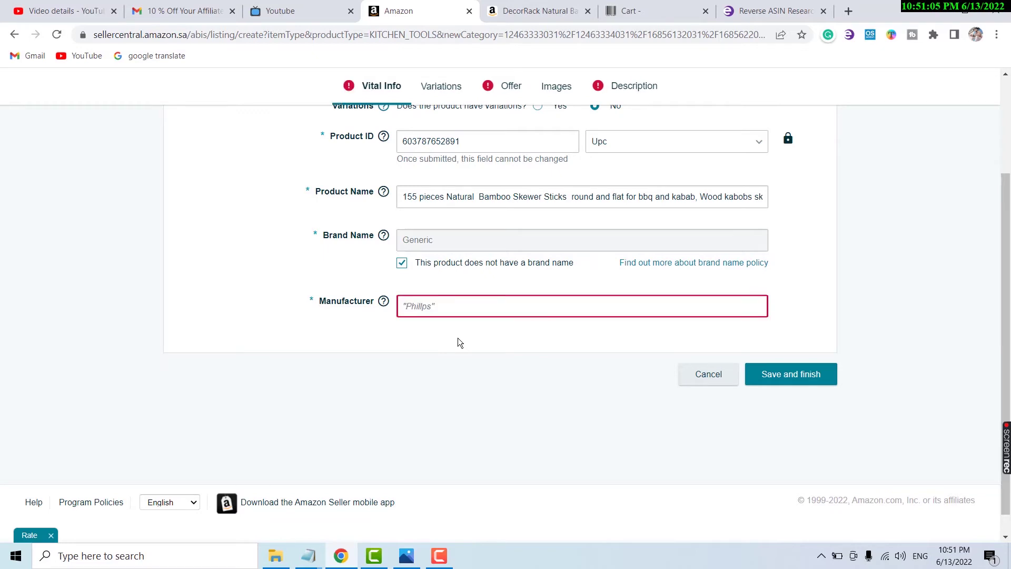
type("china")
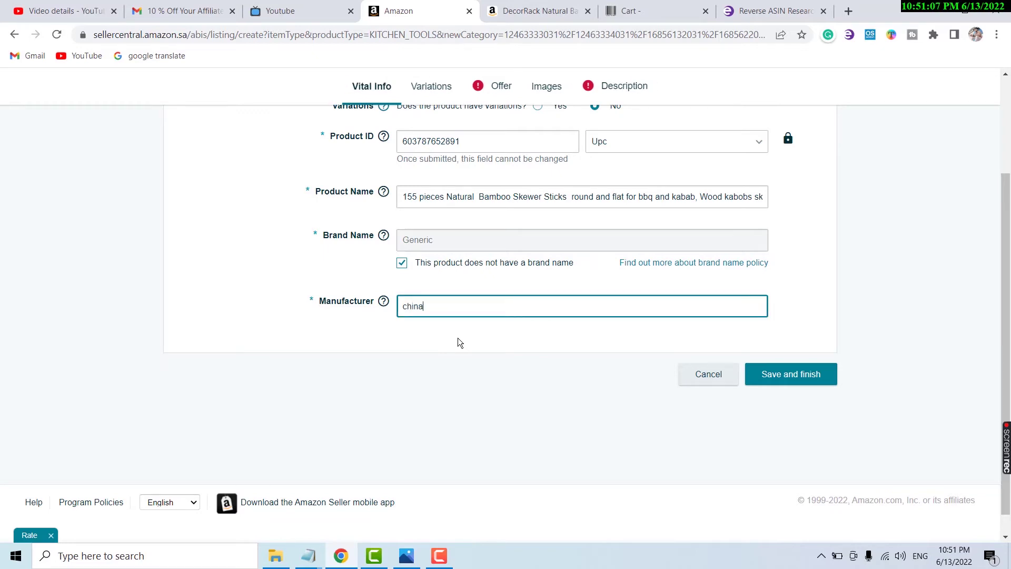
left_click(459, 342)
Add a Size variation with the value 12 to the listing and view its variation table.
scroll(502, 358, "up", 3)
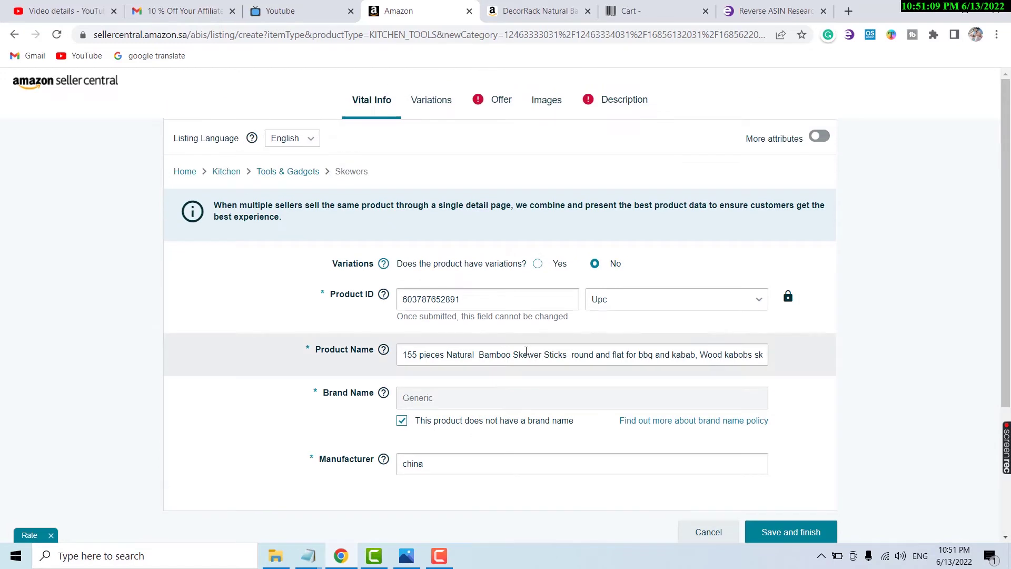
left_click(429, 109)
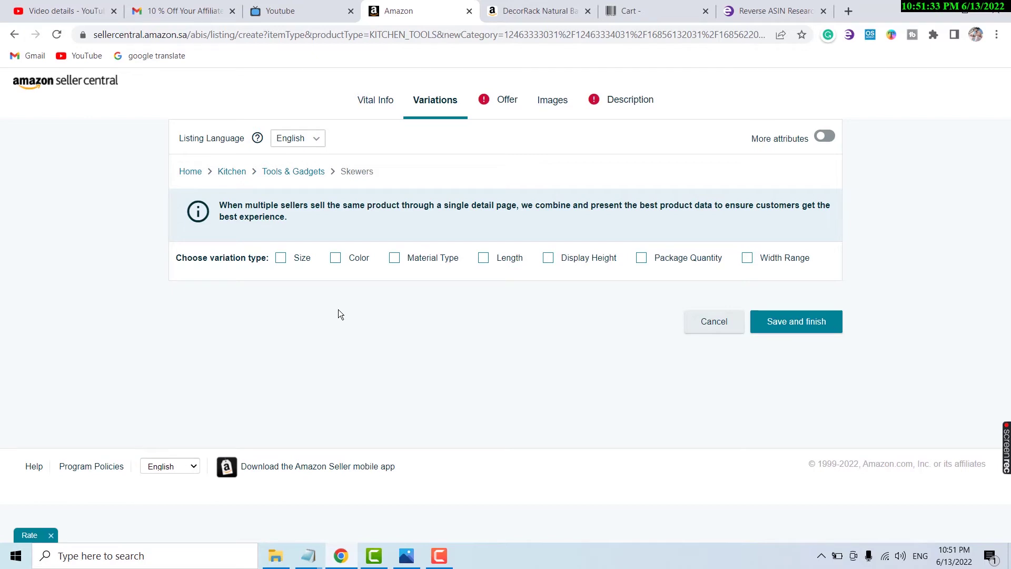
left_click(281, 258)
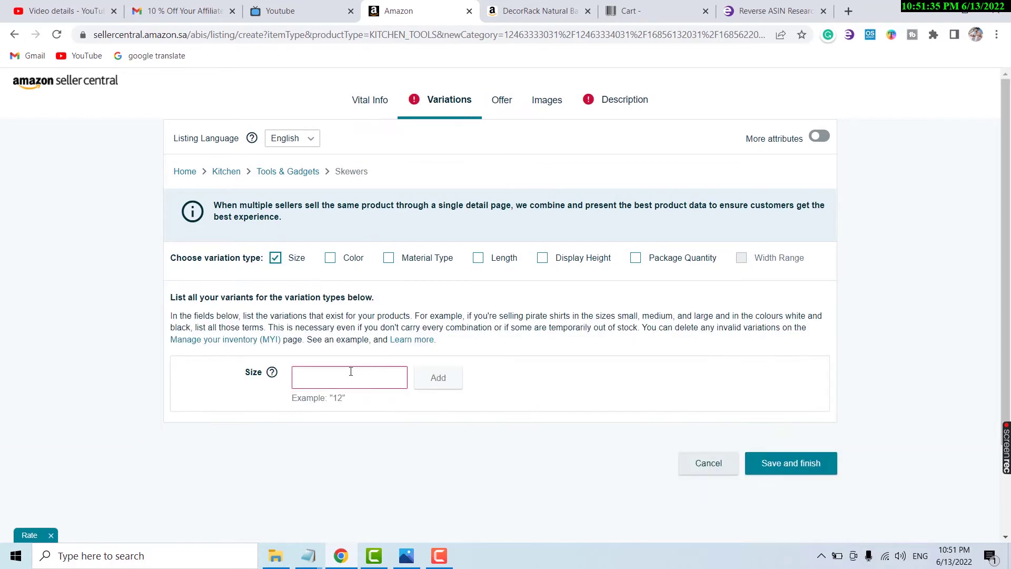
left_click(350, 372)
type("12")
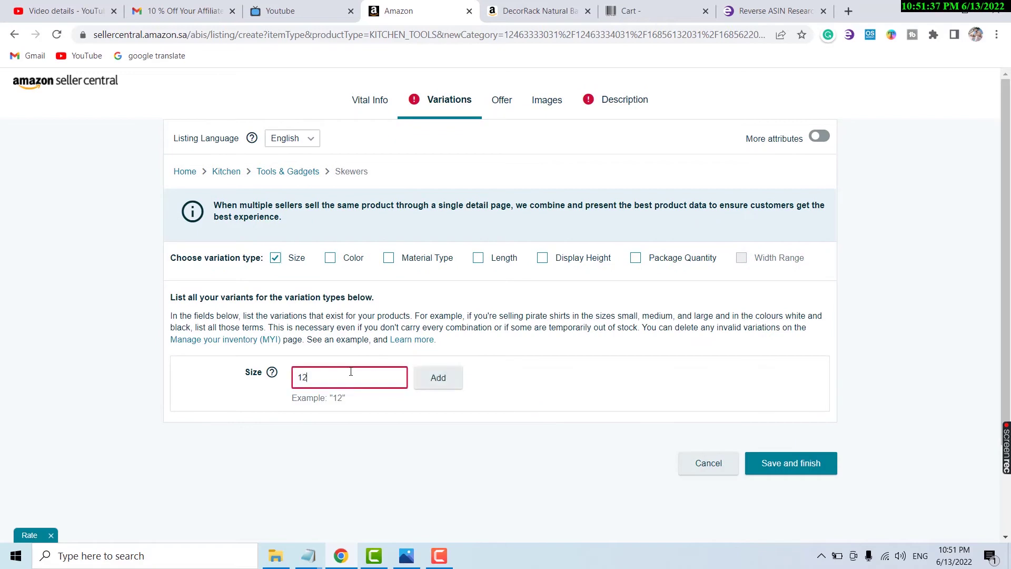
left_click(451, 379)
scroll(251, 453, "down", 4)
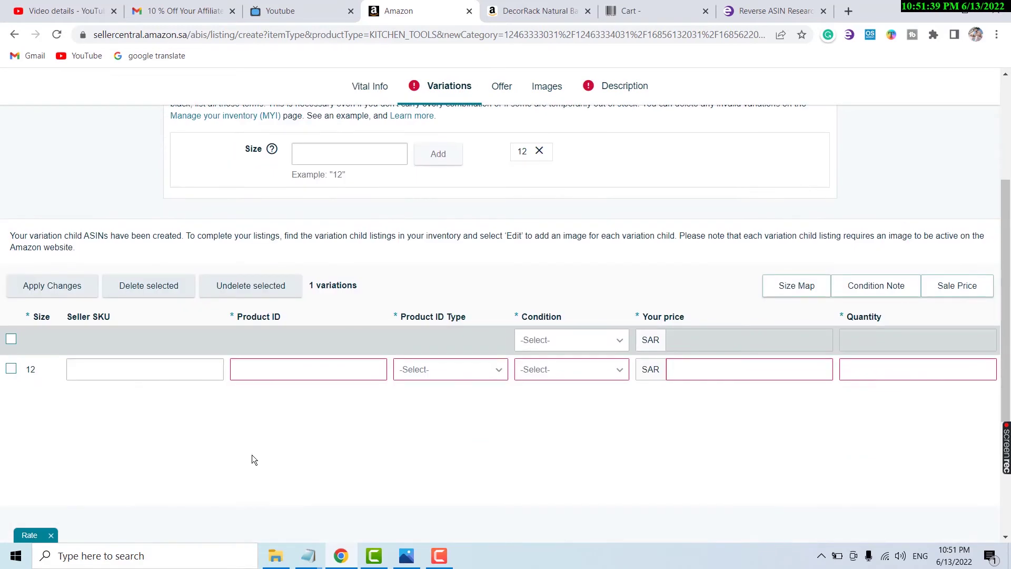
Delete the size 12 variation value and deselect the Size variation type.
scroll(369, 333, "up", 4)
scroll(369, 334, "up", 1)
left_click(539, 374)
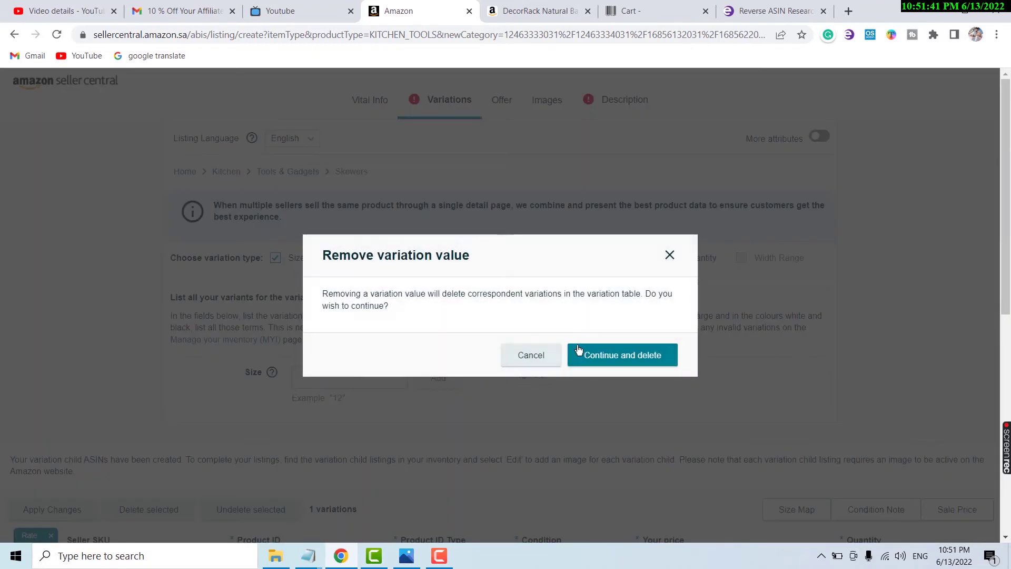
left_click(604, 362)
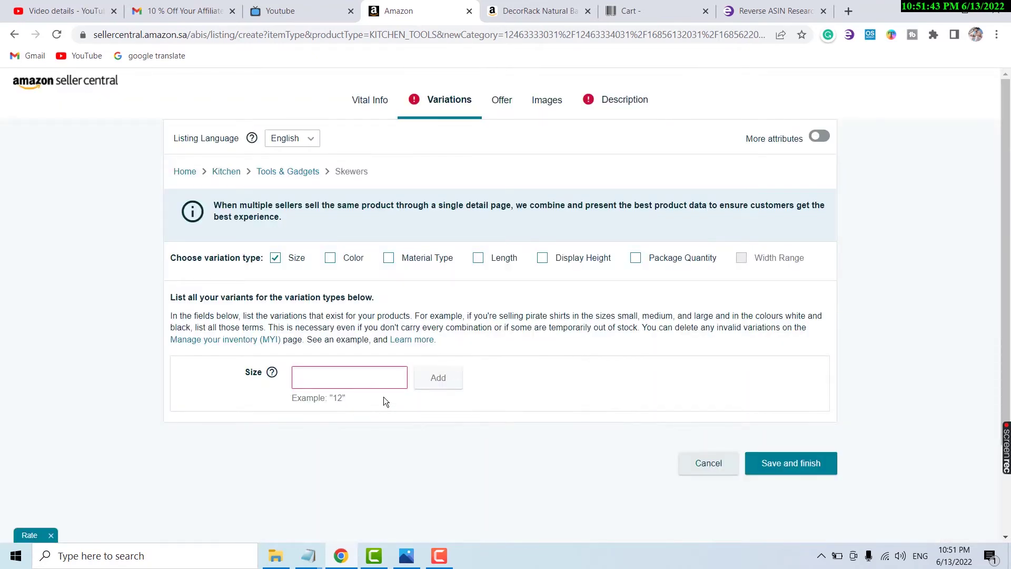
left_click(276, 258)
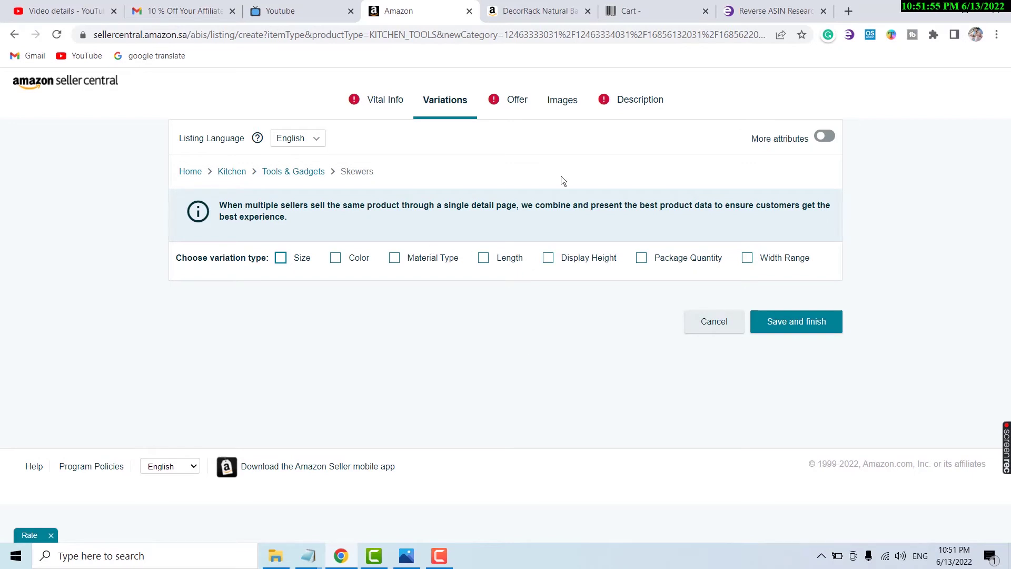
Enter b-stick as the Seller SKU in the Offer section and set the price to SAR 40.
left_click(518, 103)
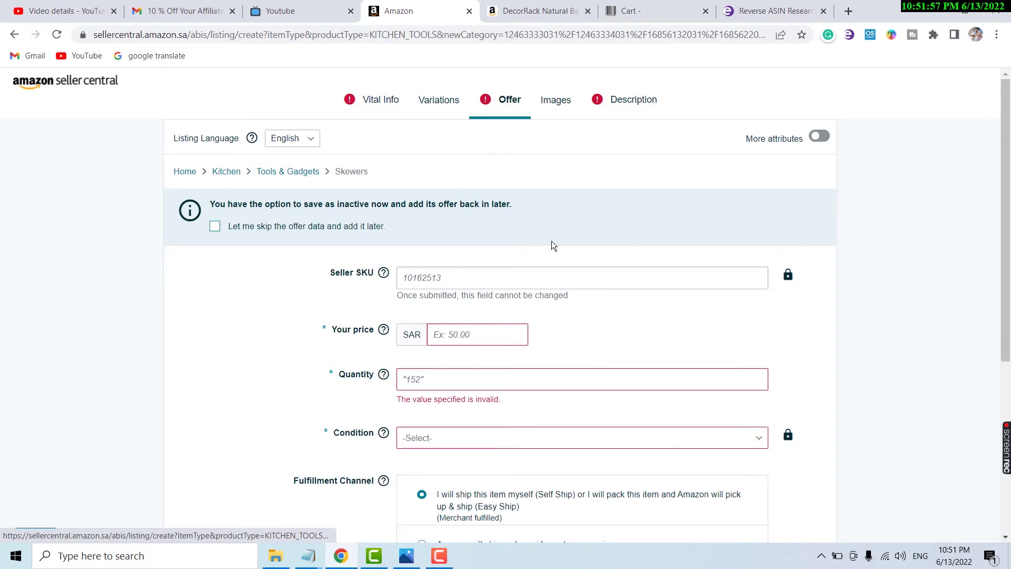
left_click(452, 277)
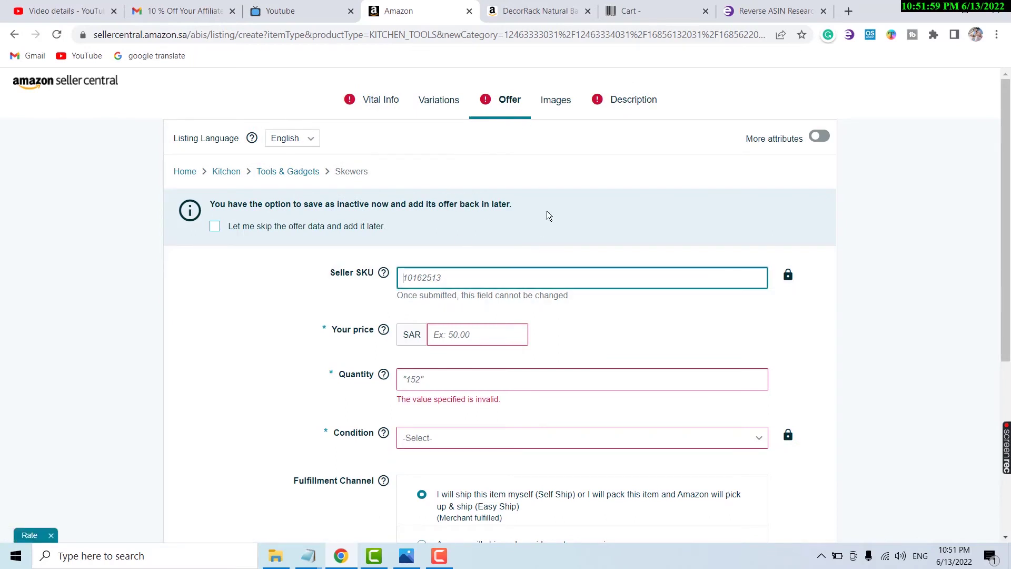
scroll(579, 295, "down", 2)
scroll(538, 265, "down", 1)
scroll(451, 273, "up", 3)
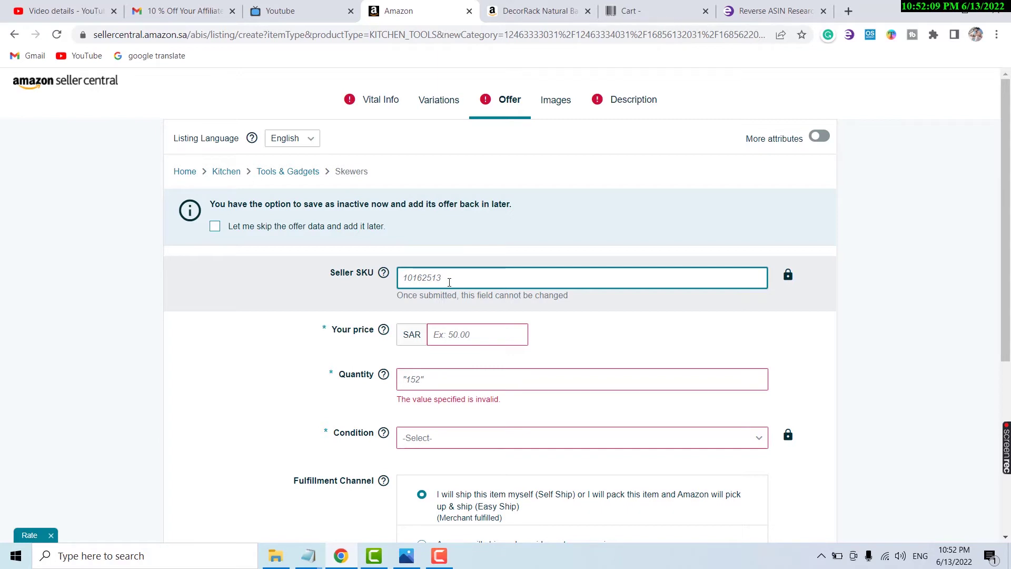
type("b")
key("BackSpace")
type("b-stick")
left_click(519, 333)
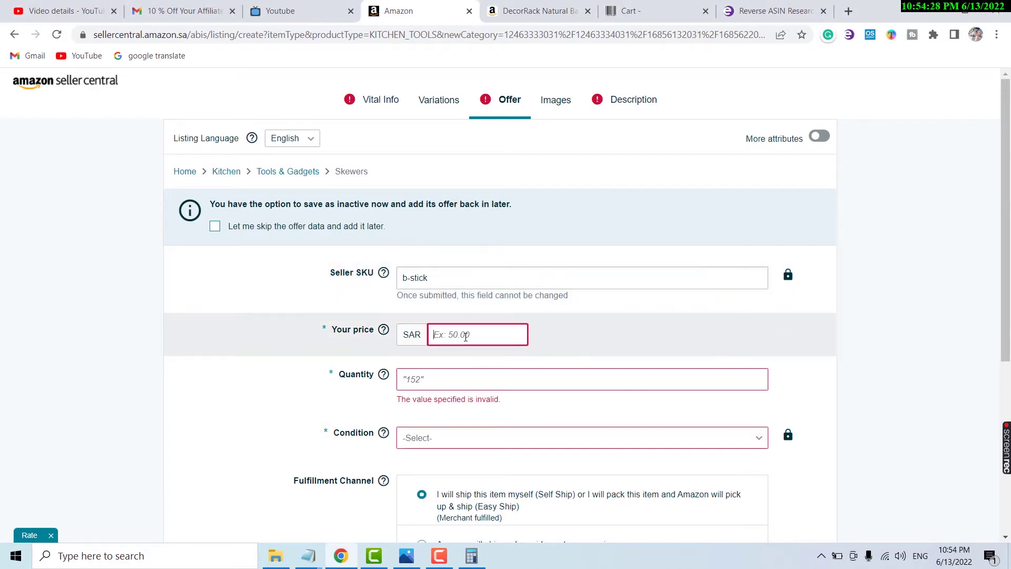
type("40")
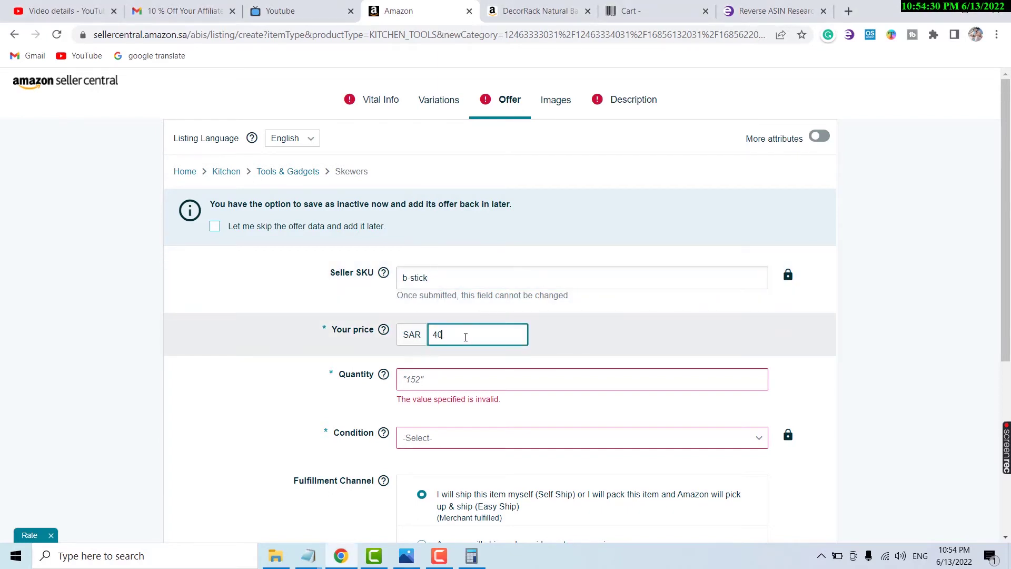
Set the quantity in the Offer section to 50.
left_click(610, 336)
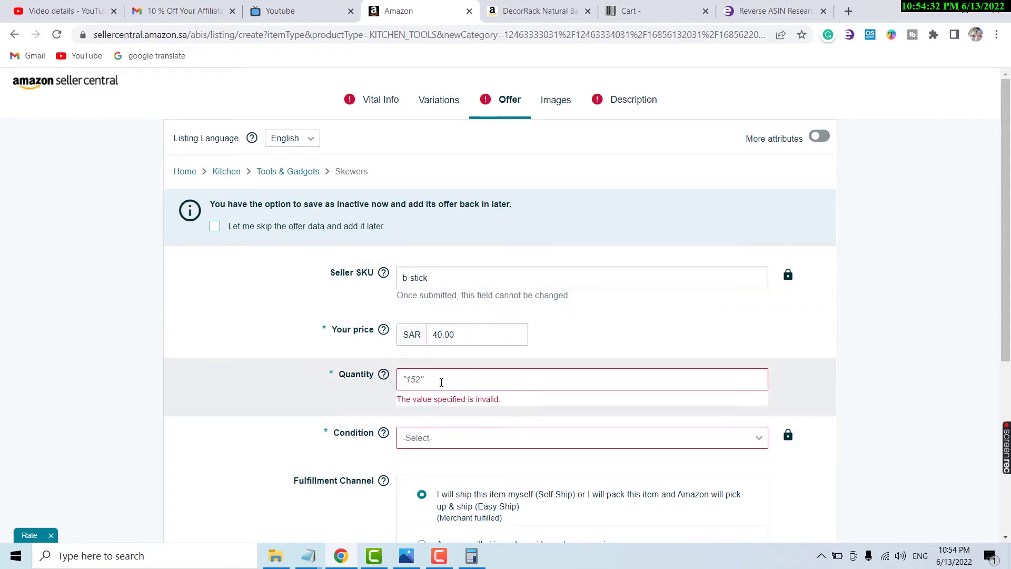
left_click(437, 380)
left_click(493, 382)
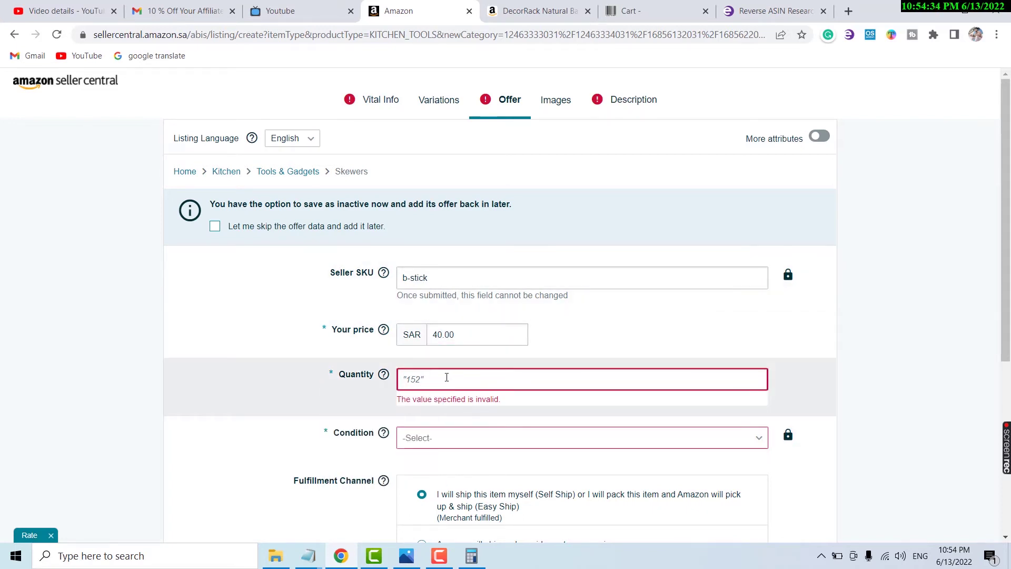
type("50")
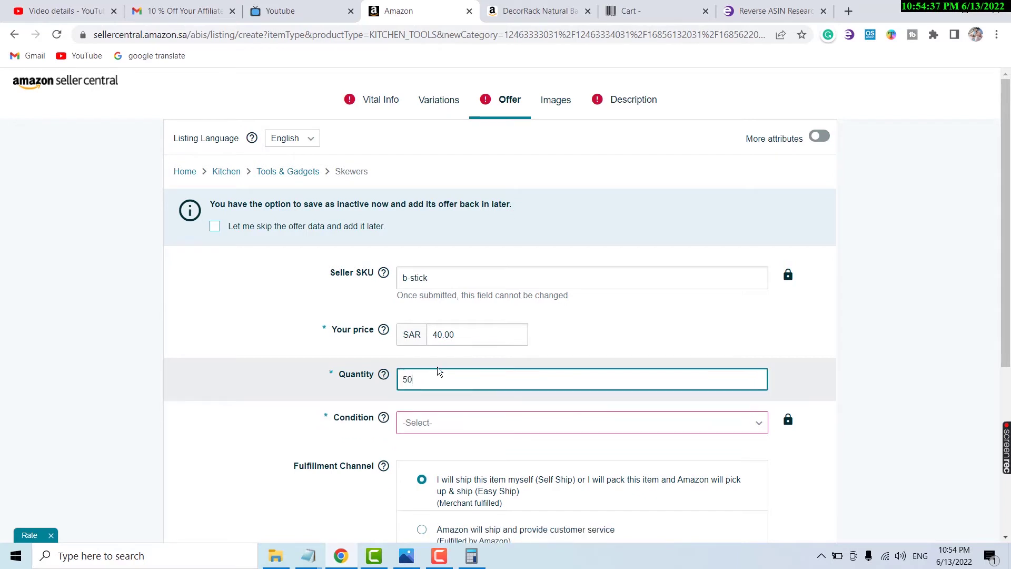
left_click(223, 421)
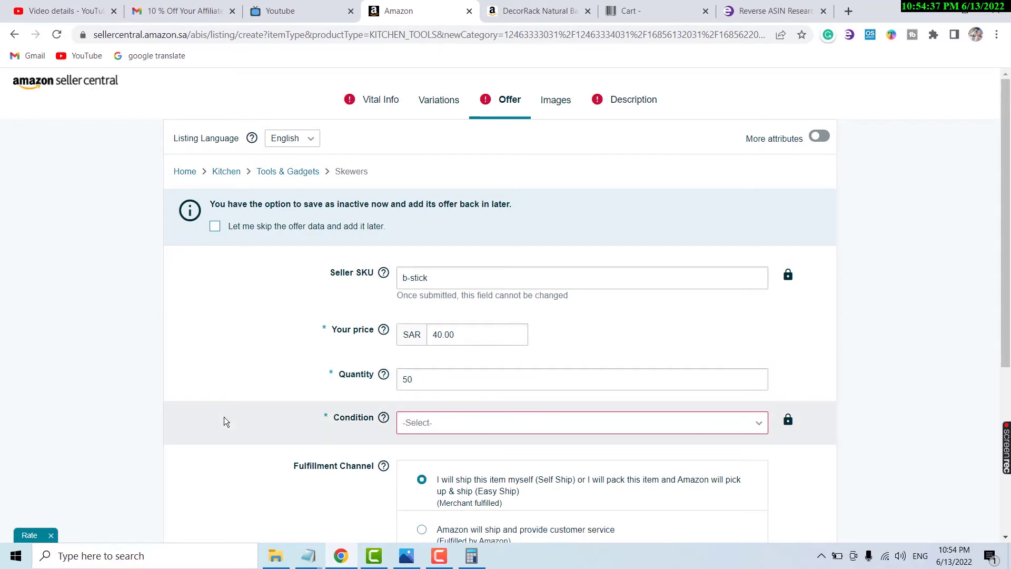
Set the item's condition to "new, new" and look over the Fulfillment Channel options.
left_click(431, 424)
left_click(433, 469)
scroll(441, 372, "down", 2)
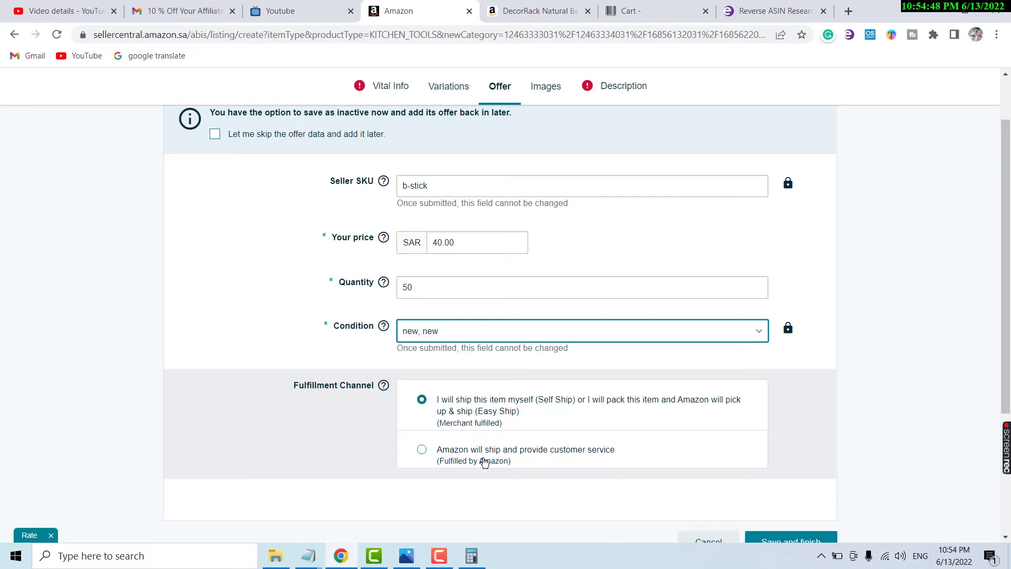
scroll(578, 448, "up", 2)
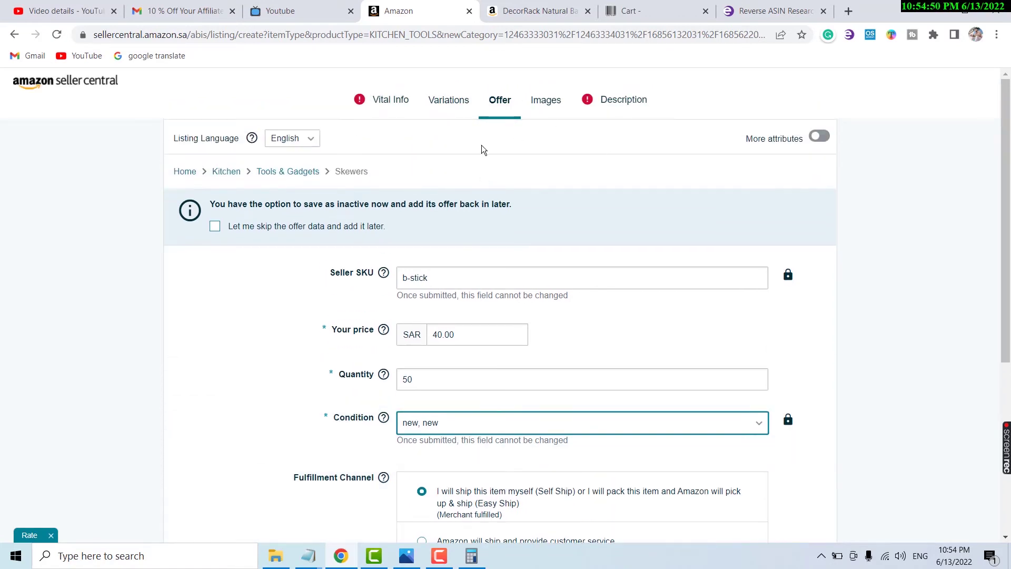
Return to the Vital Info section and specify that the product does not have variations.
left_click(380, 102)
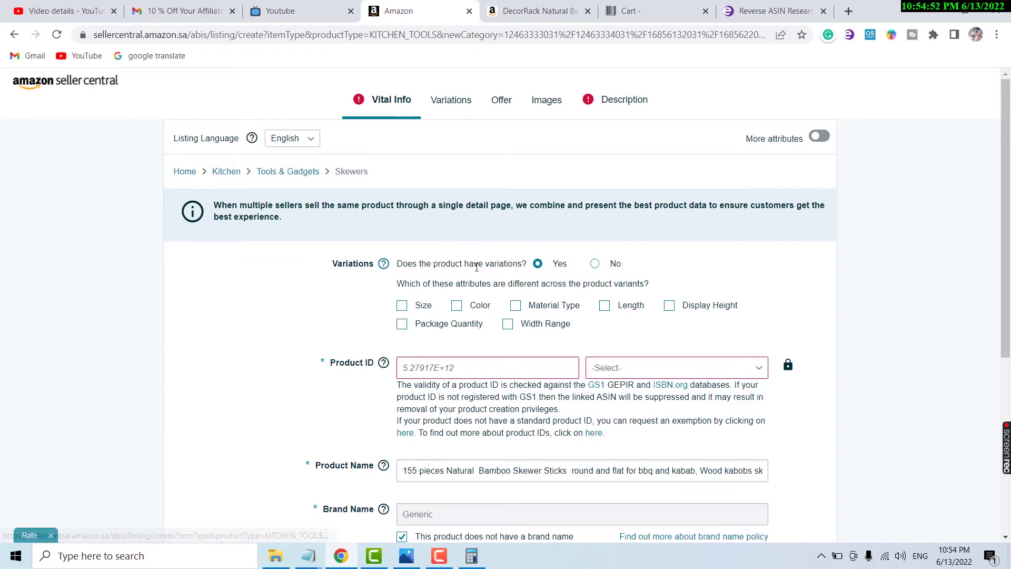
scroll(463, 248, "down", 3)
scroll(488, 235, "up", 3)
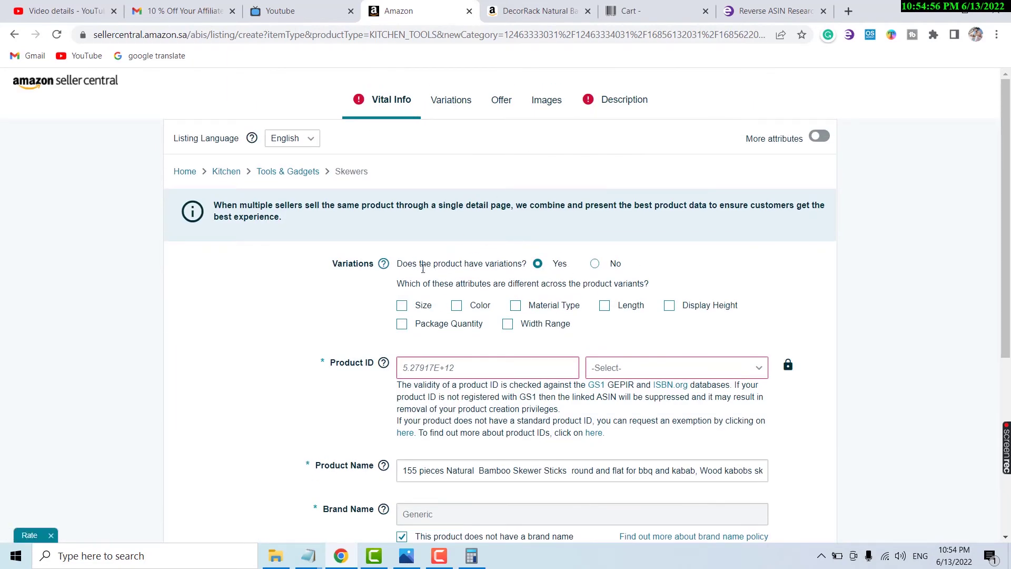
left_click(610, 265)
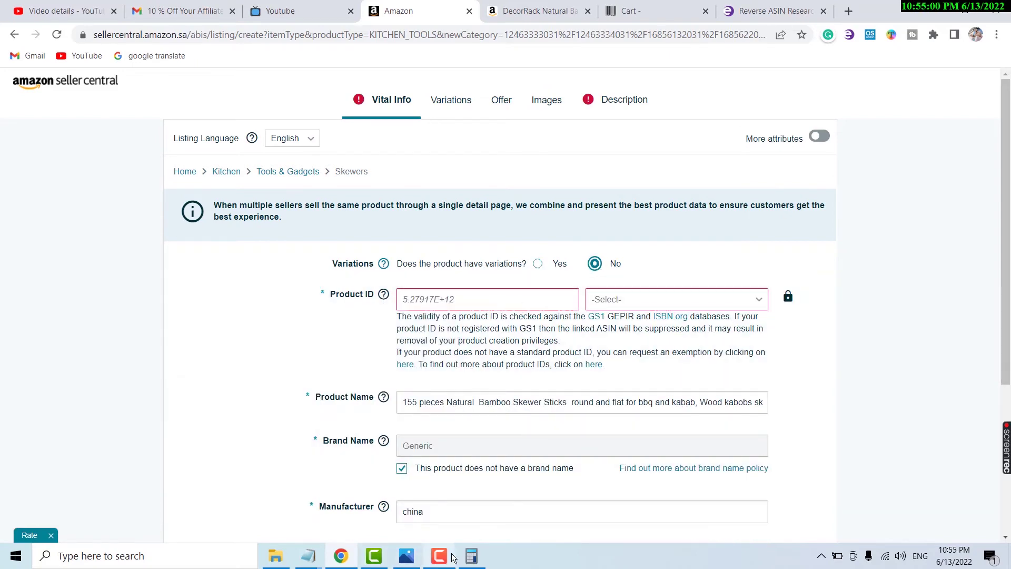
left_click(279, 556)
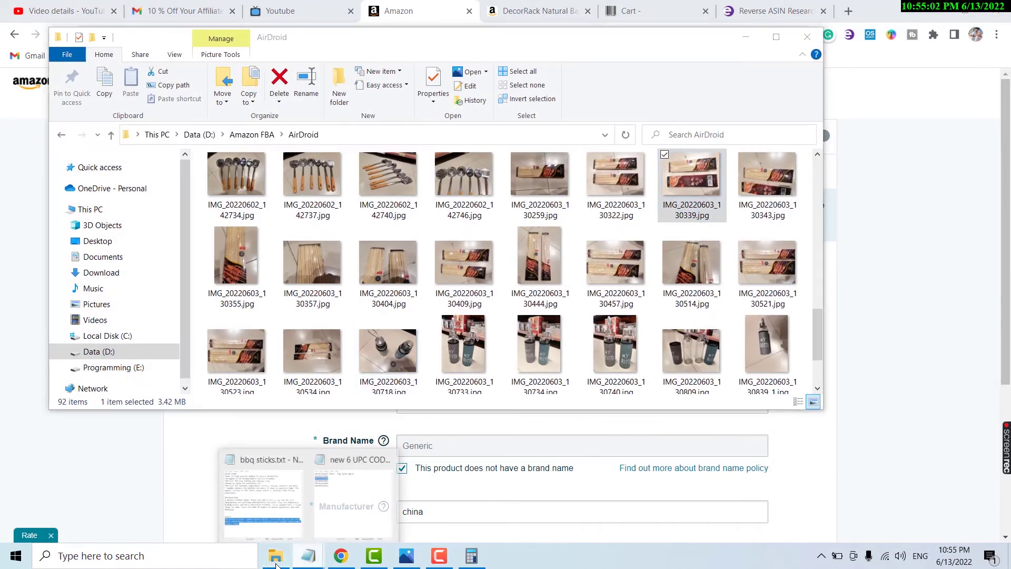
left_click(284, 560)
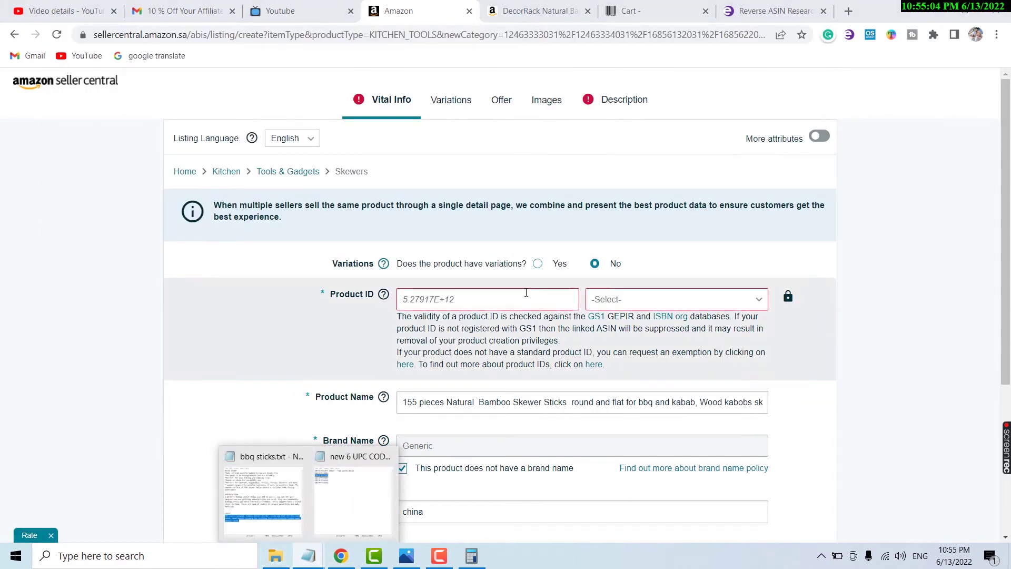
left_click(454, 299)
key("ctrl+v")
left_click(637, 311)
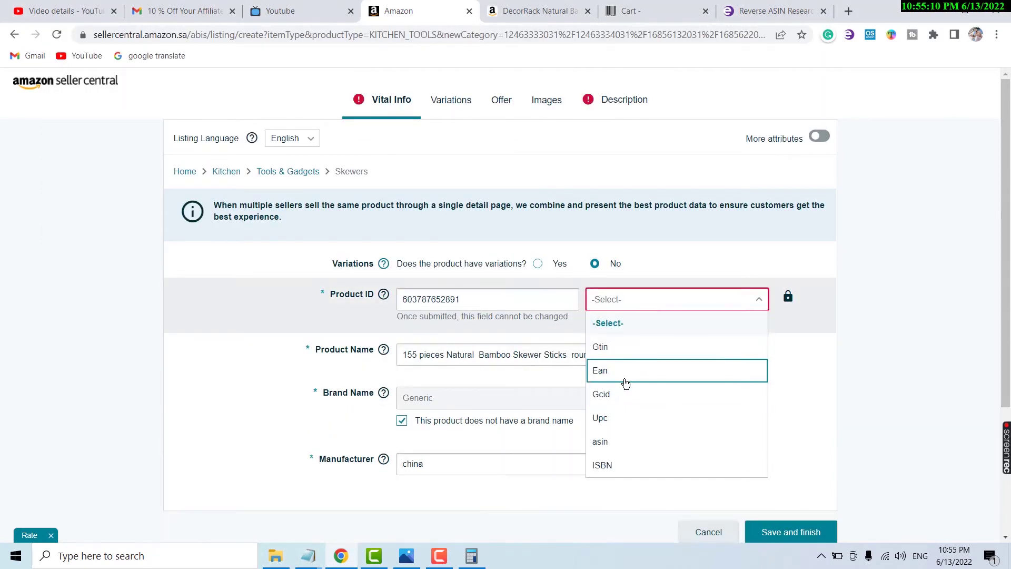
left_click(605, 420)
left_click(876, 363)
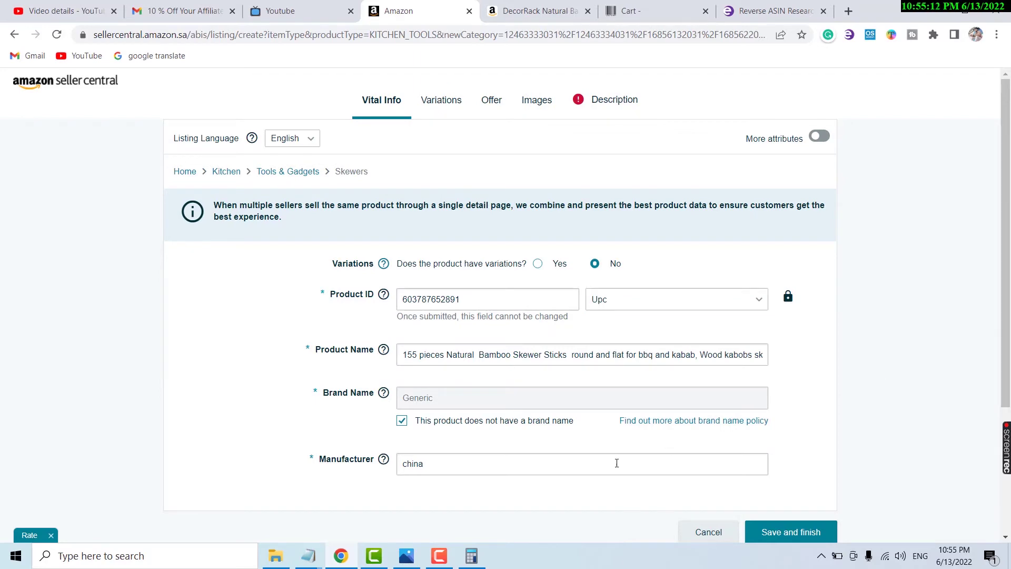
Review the Vital Info entries and the price, quantity, condition and fulfillment settings in the Offer section.
scroll(616, 462, "down", 3)
scroll(618, 438, "up", 3)
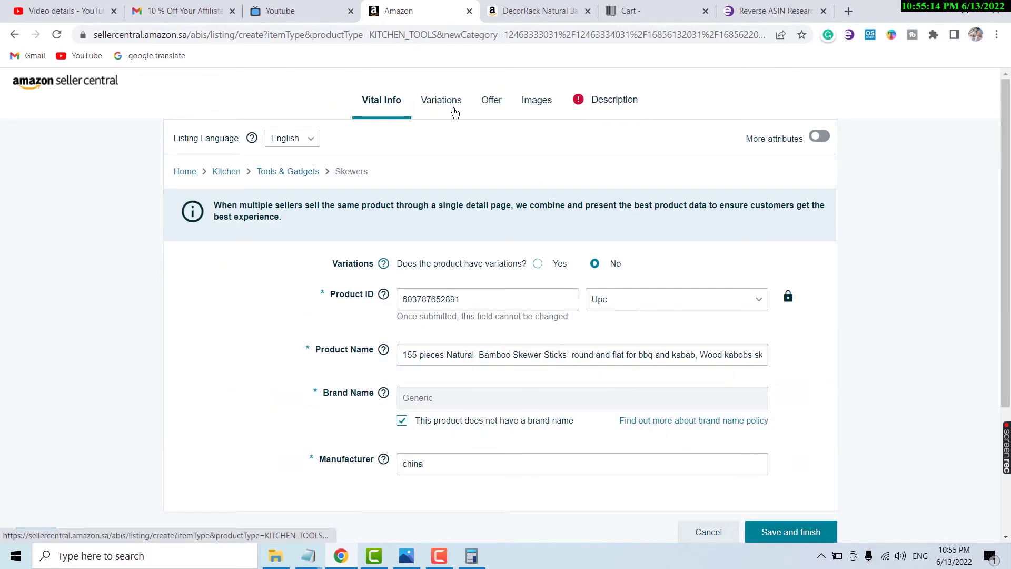
left_click(492, 101)
scroll(571, 330, "down", 3)
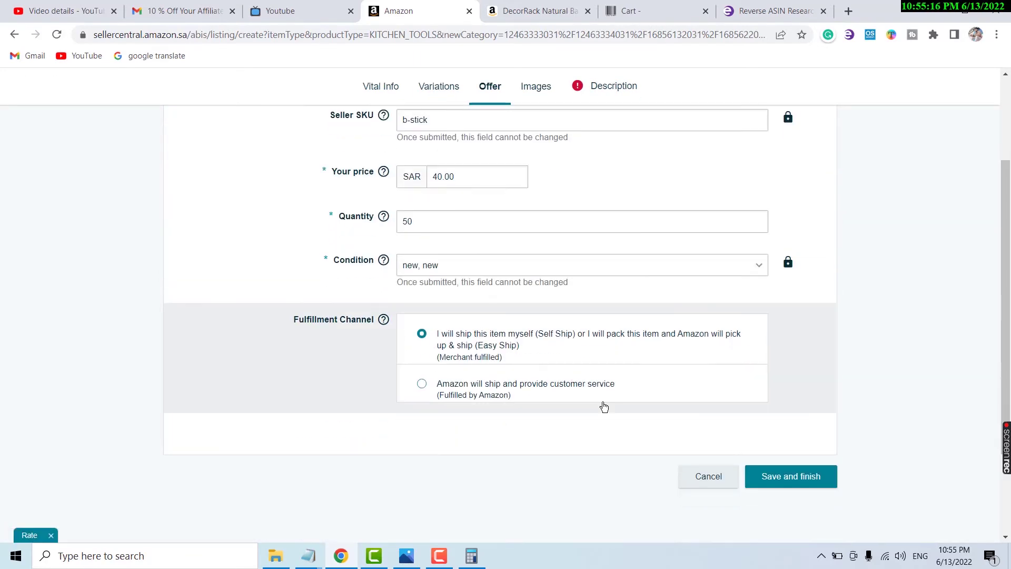
scroll(585, 373, "up", 3)
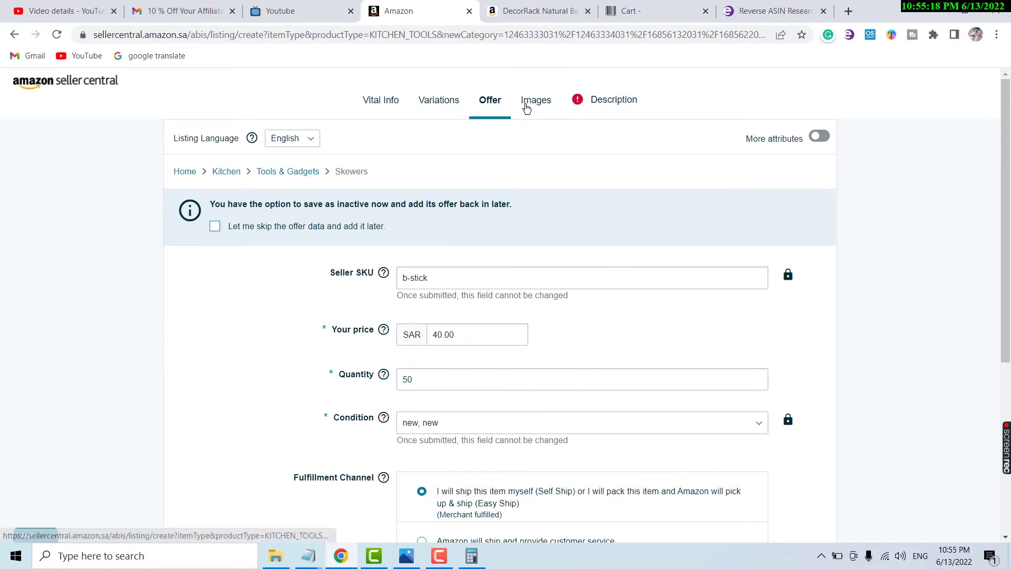
Open the listing's Images section and look over the available upload slots.
left_click(527, 105)
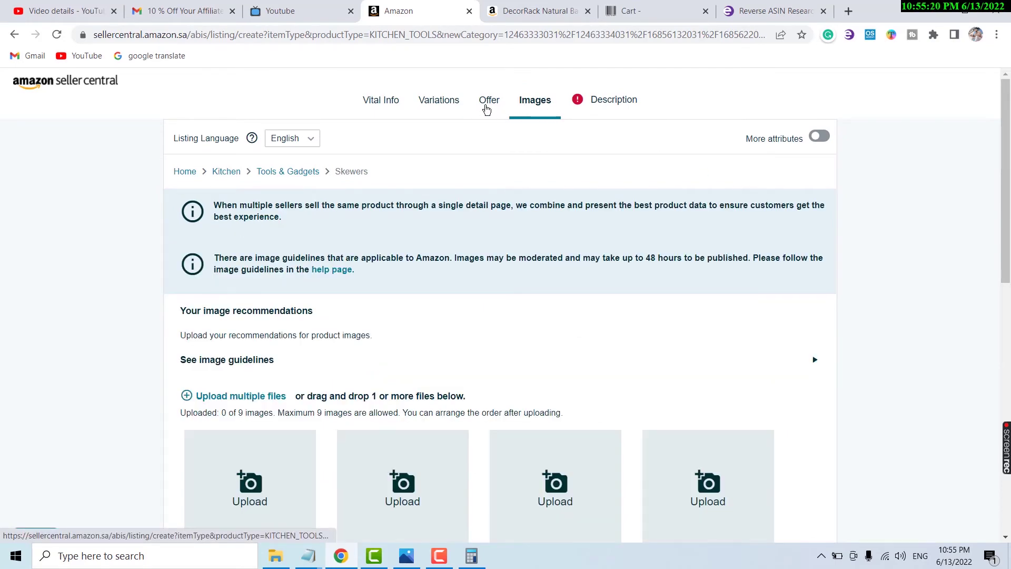
scroll(355, 262, "down", 7)
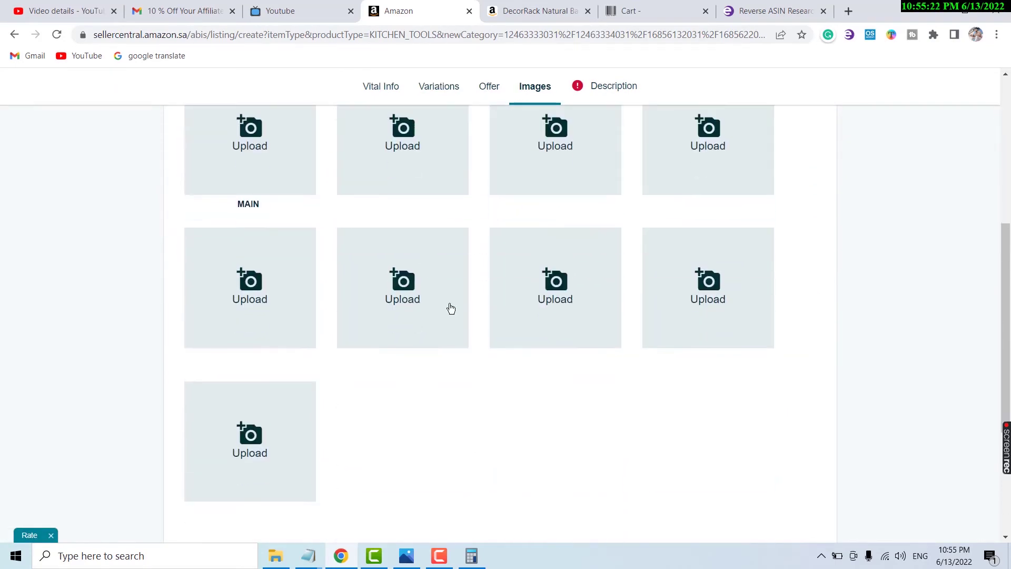
scroll(451, 308, "up", 2)
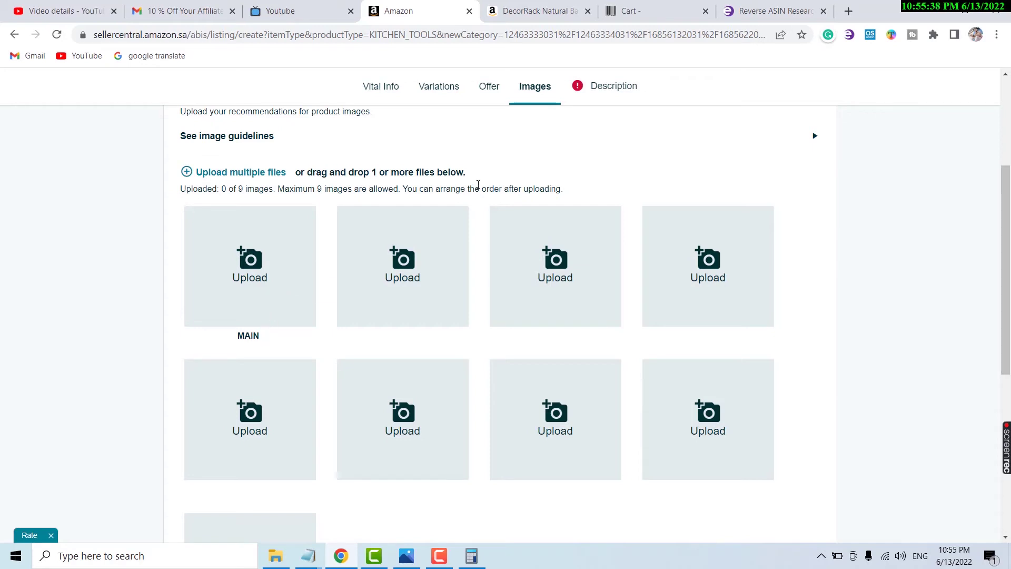
Search the Amazon.sa store for "wood skewers for grilling meat, satays, and skewered vegetables" and examine the product images in the results.
left_click(524, 15)
left_click(413, 96)
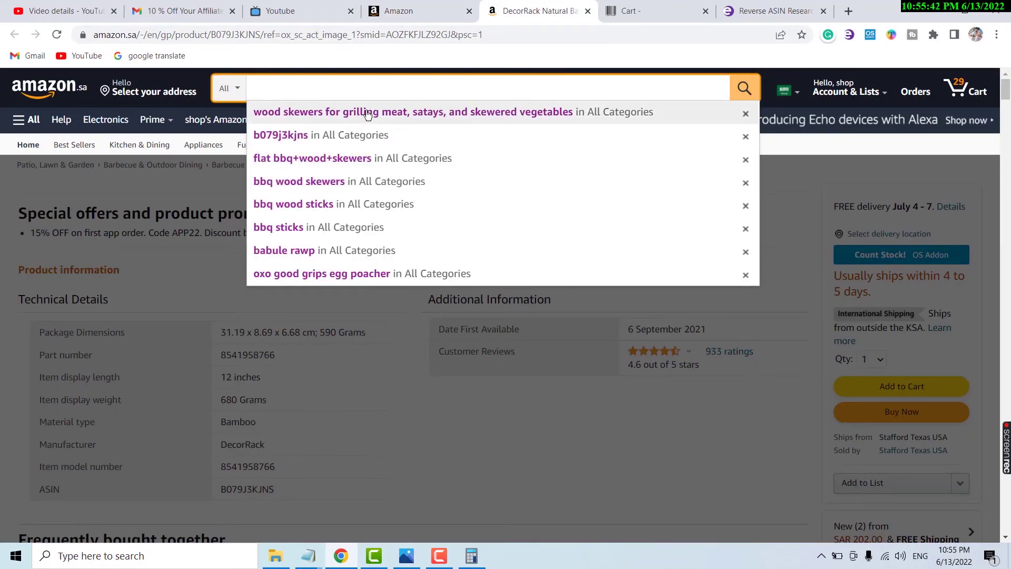
left_click(342, 112)
scroll(458, 243, "down", 2)
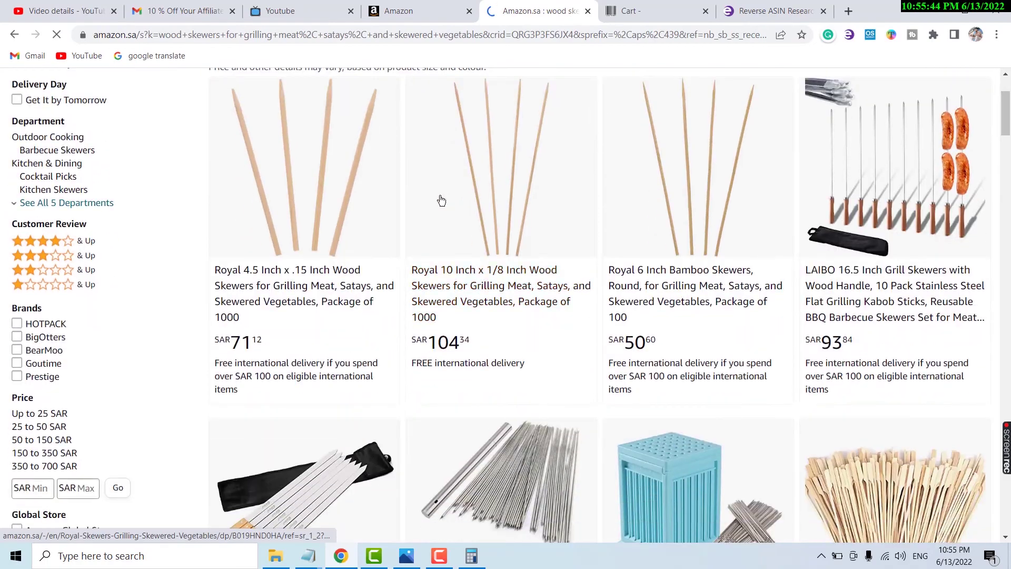
scroll(554, 285, "down", 4)
scroll(628, 321, "up", 4)
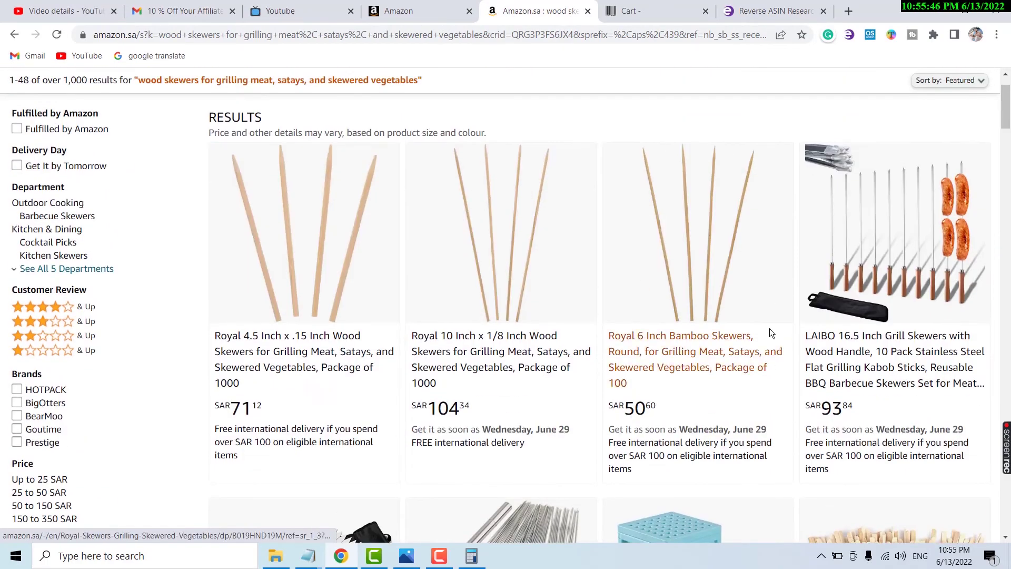
scroll(772, 355, "down", 1)
scroll(774, 316, "down", 3)
scroll(737, 157, "up", 5)
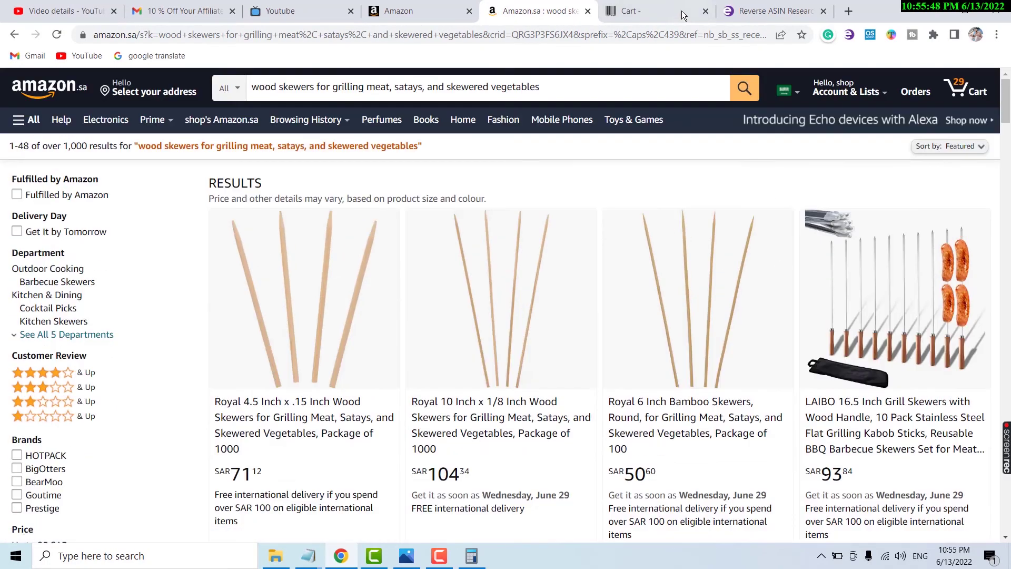
Return to the listing and browse for the MAIN image in the bbq sticks folder under Data (D:), Amazon FBA, pd img.
left_click(421, 4)
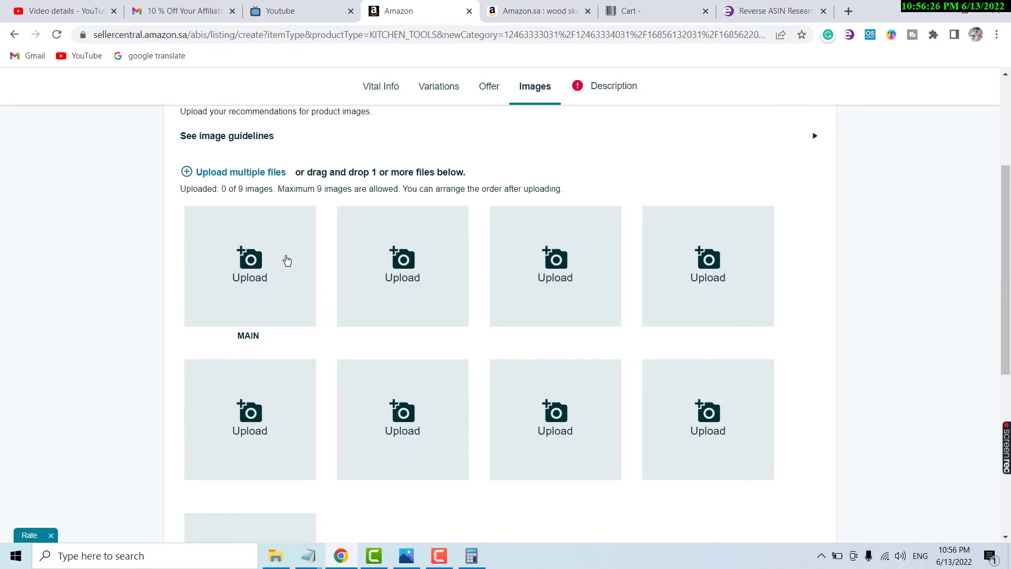
left_click(287, 260)
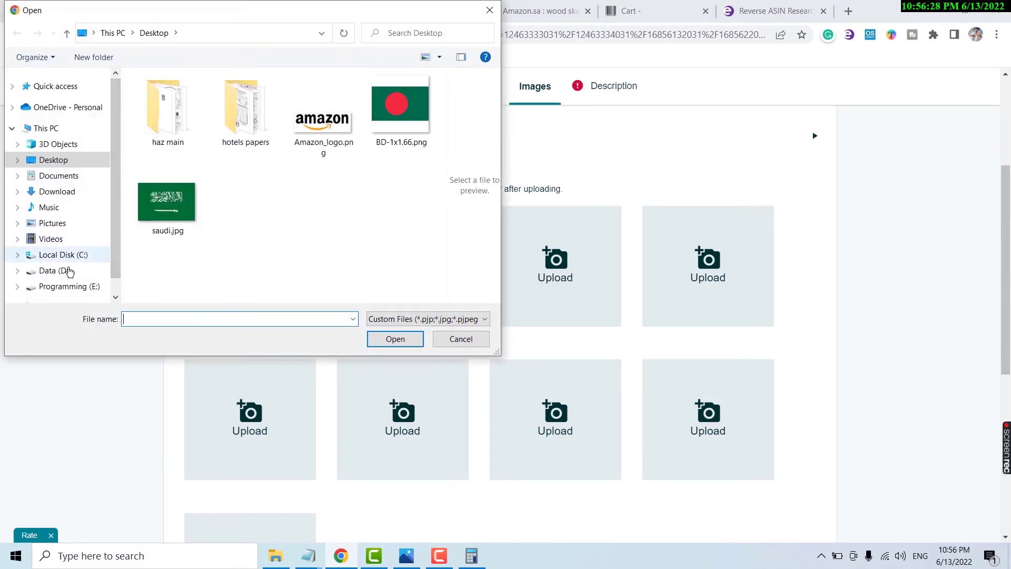
left_click(54, 271)
double_click(243, 118)
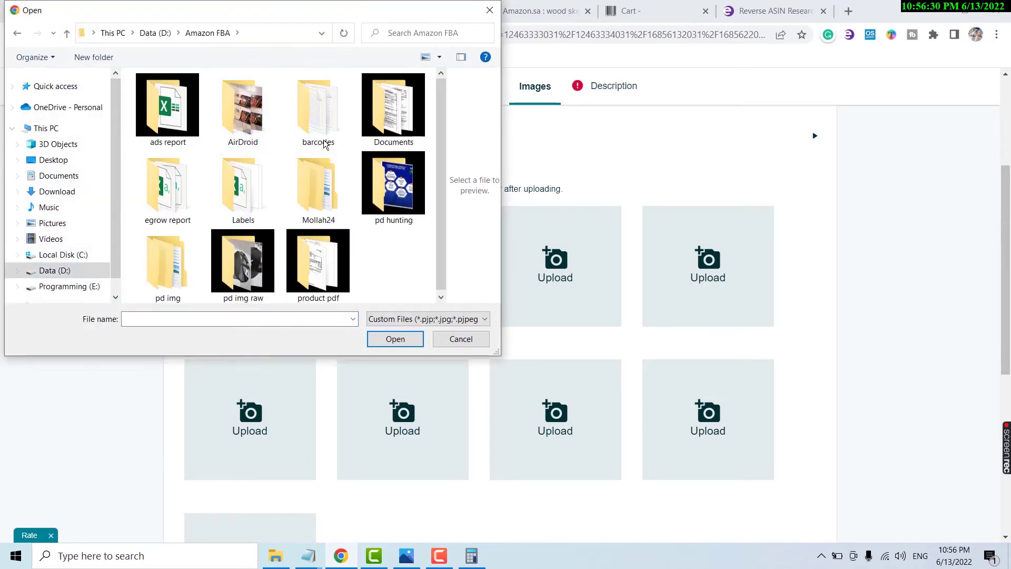
left_click(235, 116)
left_click(227, 176)
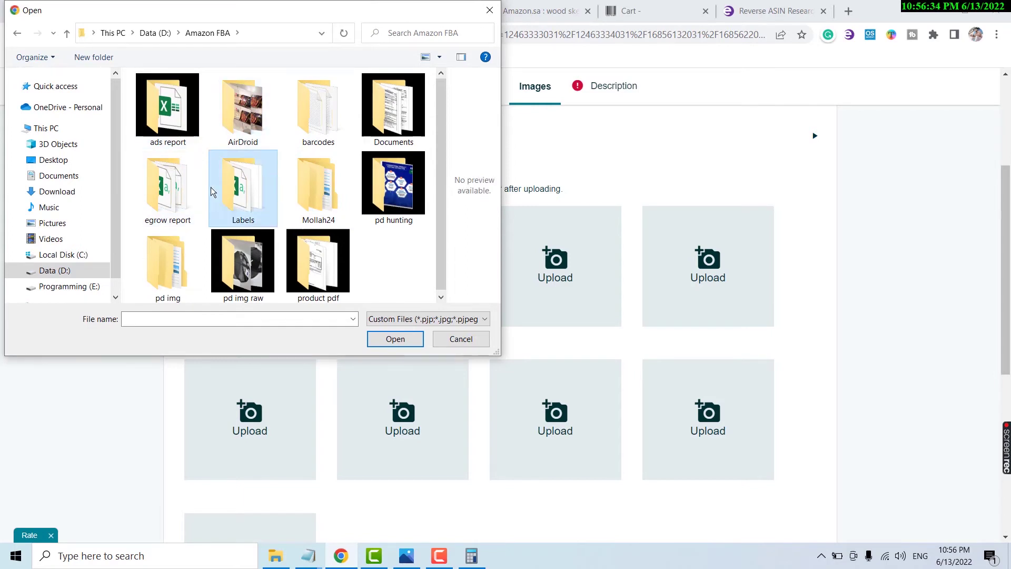
double_click(182, 258)
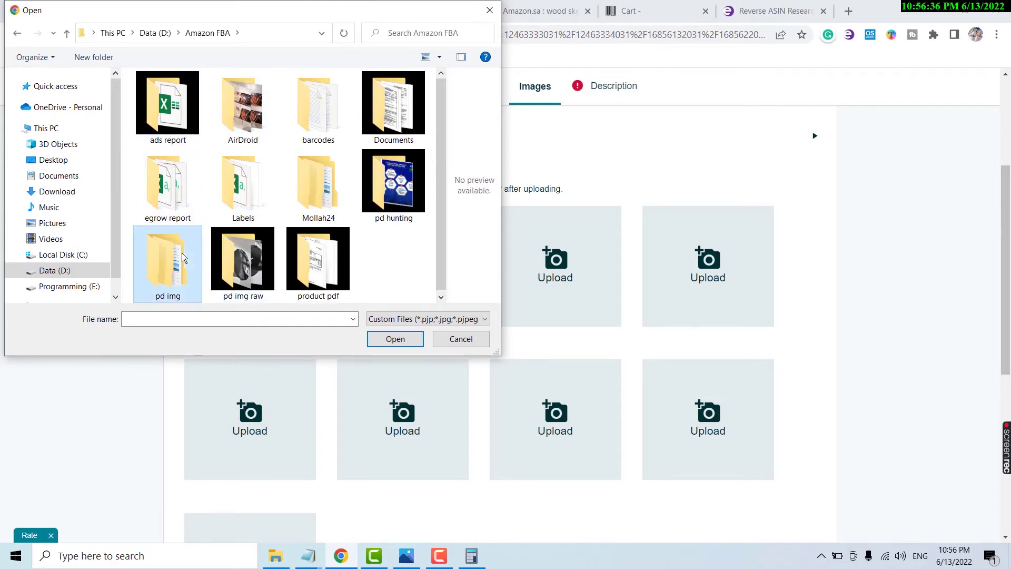
double_click(248, 132)
Look through the bbq sticks pictures and upload 1.png as the MAIN image.
left_click(400, 114)
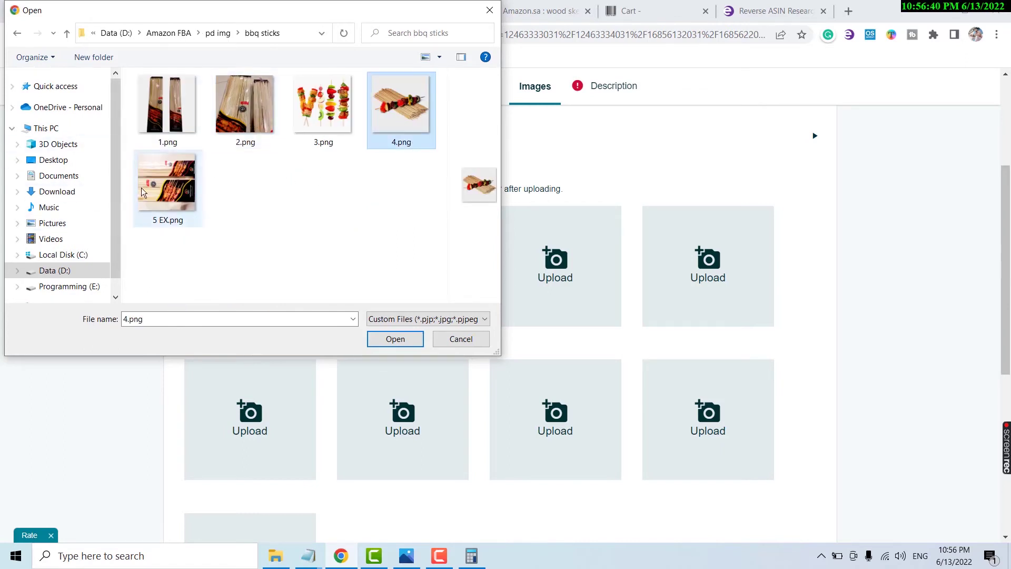
left_click(156, 194)
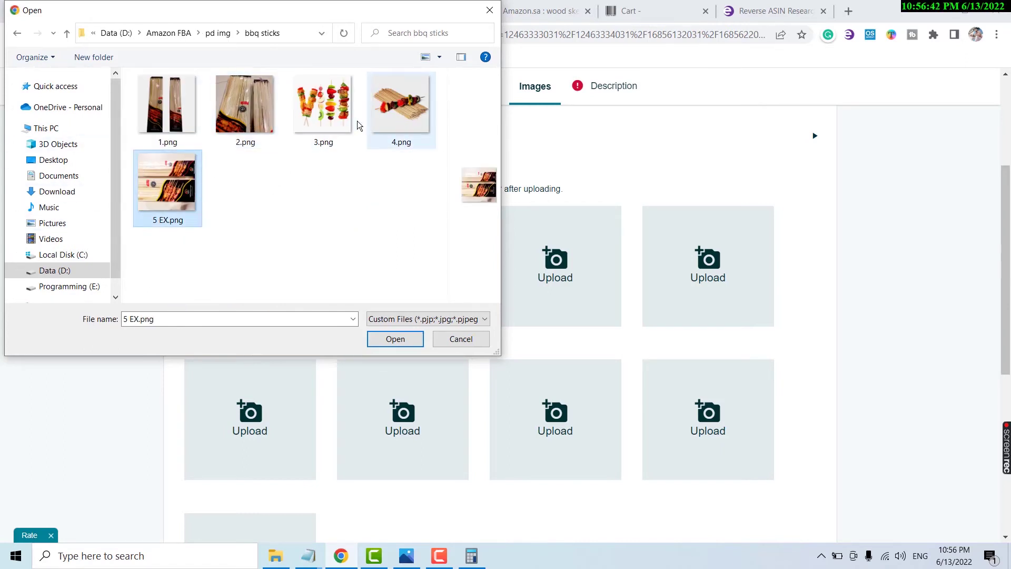
left_click(221, 129)
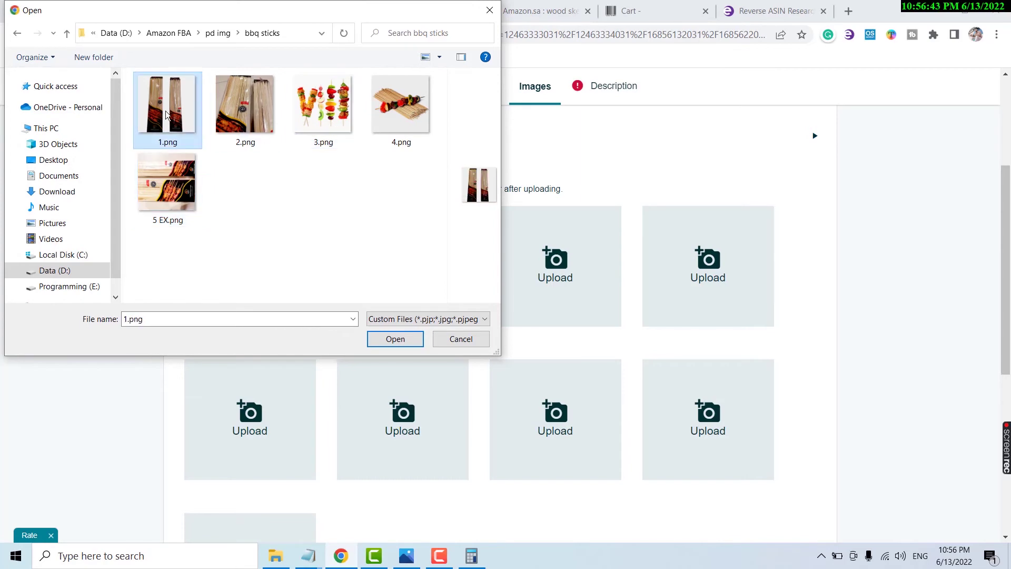
left_click(400, 340)
Upload 3.png from the bbq sticks folder to the second image slot.
left_click(434, 285)
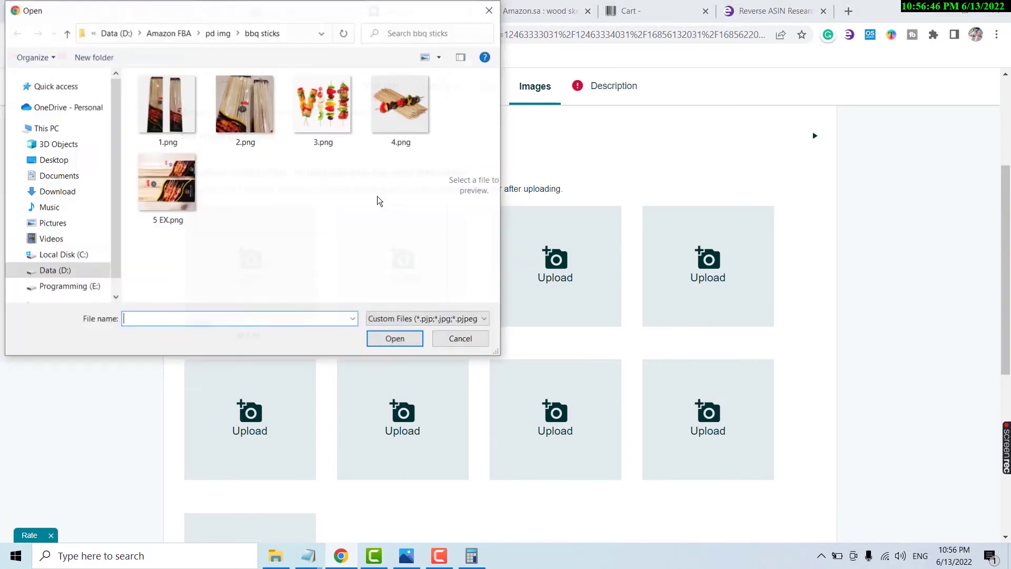
left_click(253, 113)
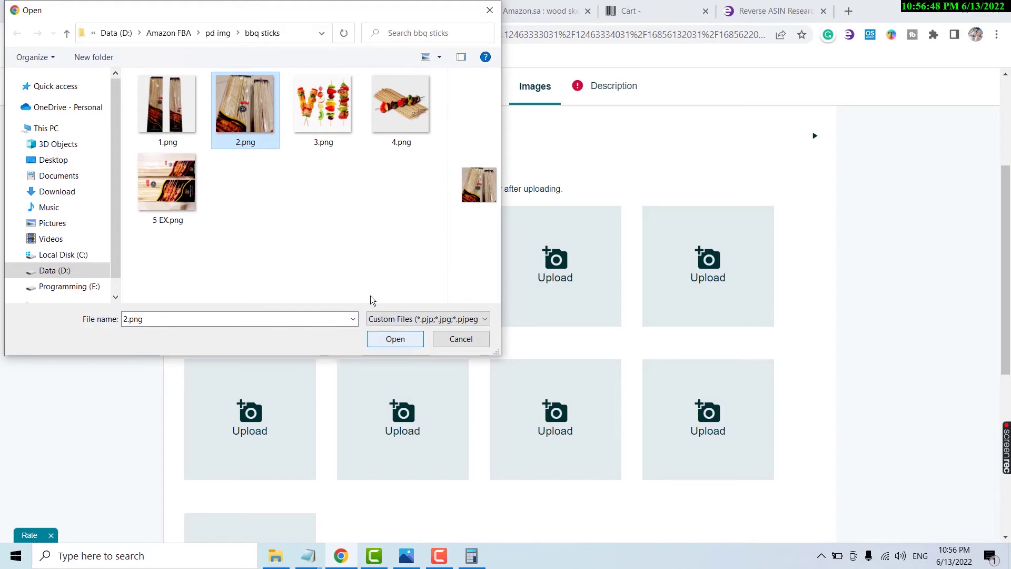
left_click(329, 149)
left_click(411, 341)
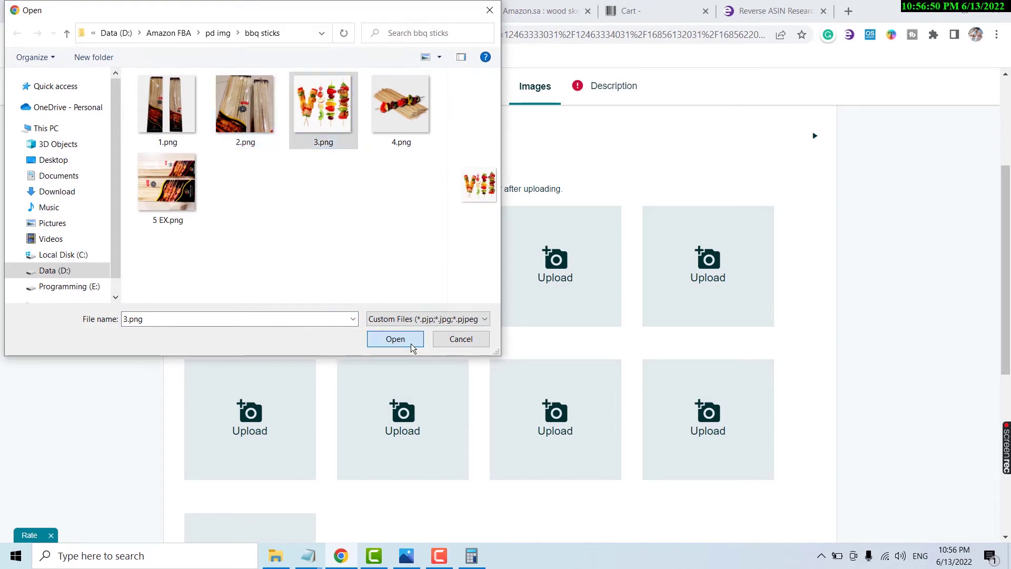
Upload 2.png from the bbq sticks folder to the third image slot and 4.png to the fourth.
left_click(564, 288)
left_click(231, 113)
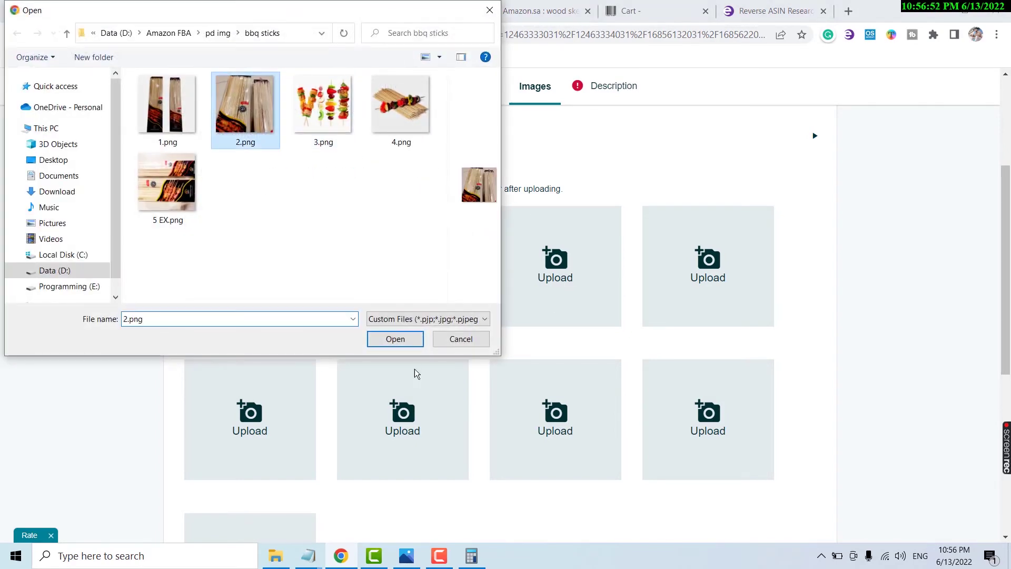
left_click(419, 345)
left_click(558, 266)
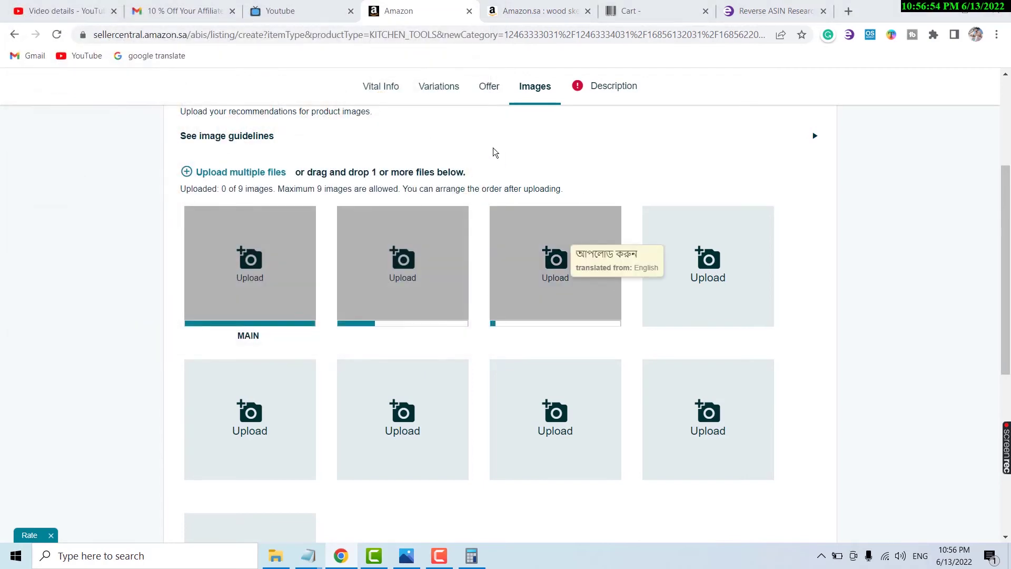
left_click(411, 118)
left_click(395, 338)
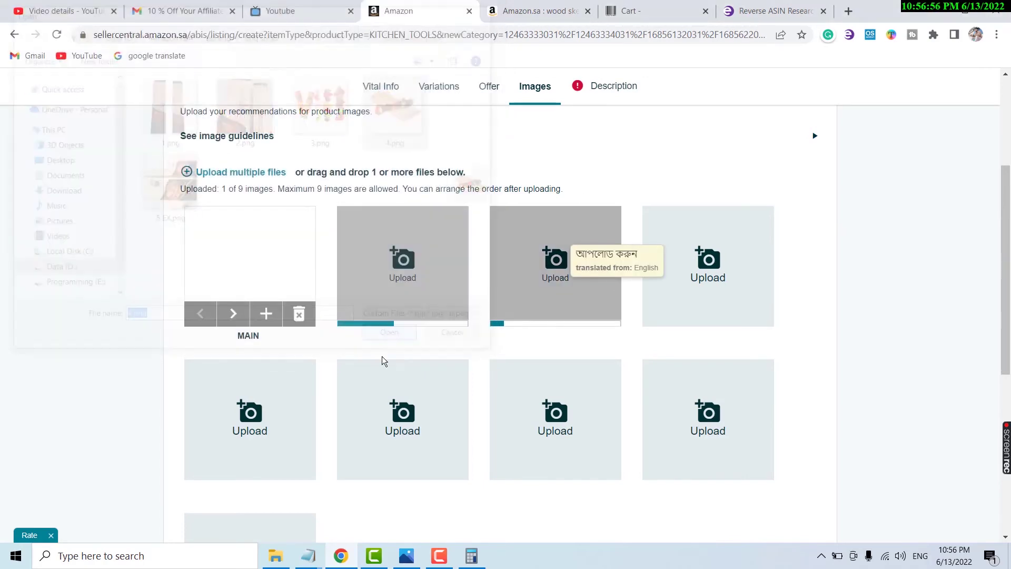
Upload 5 EX.png from the bbq sticks folder to the fifth image slot.
left_click(215, 429)
left_click(167, 184)
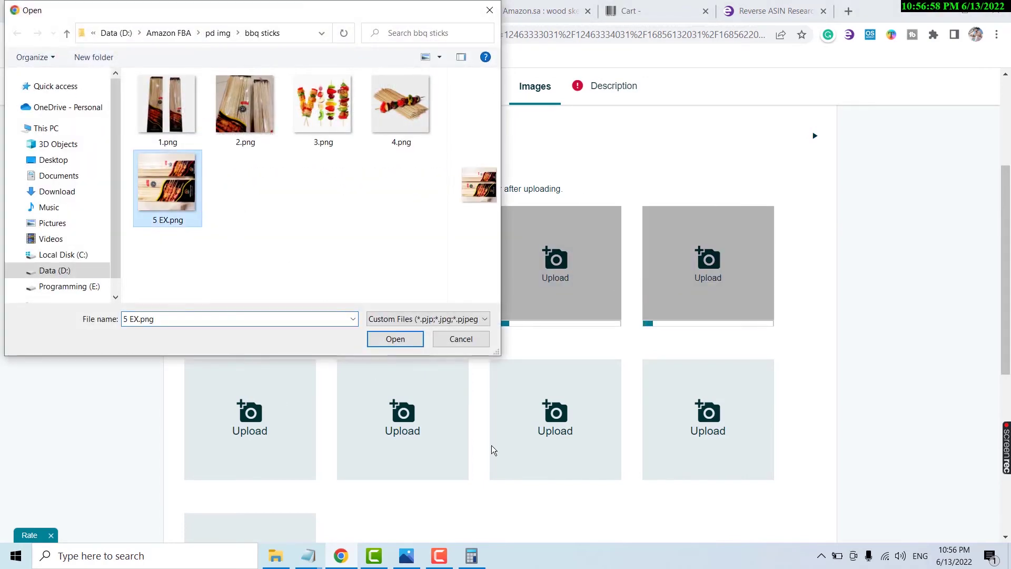
left_click(397, 339)
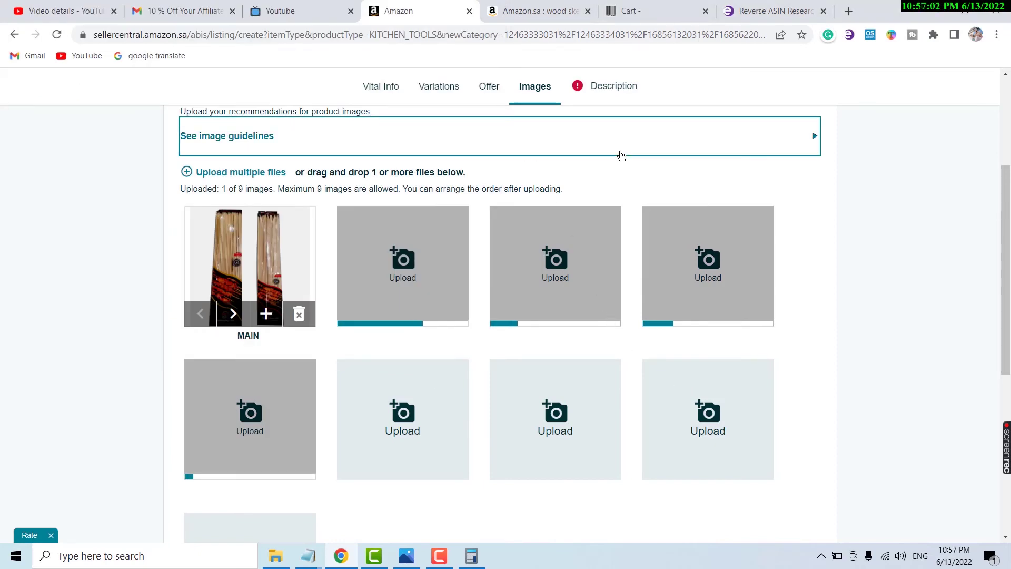
Check the image guidelines and the upload progress of the listing's images, with a brief look at the Description section.
left_click(621, 155)
left_click(760, 142)
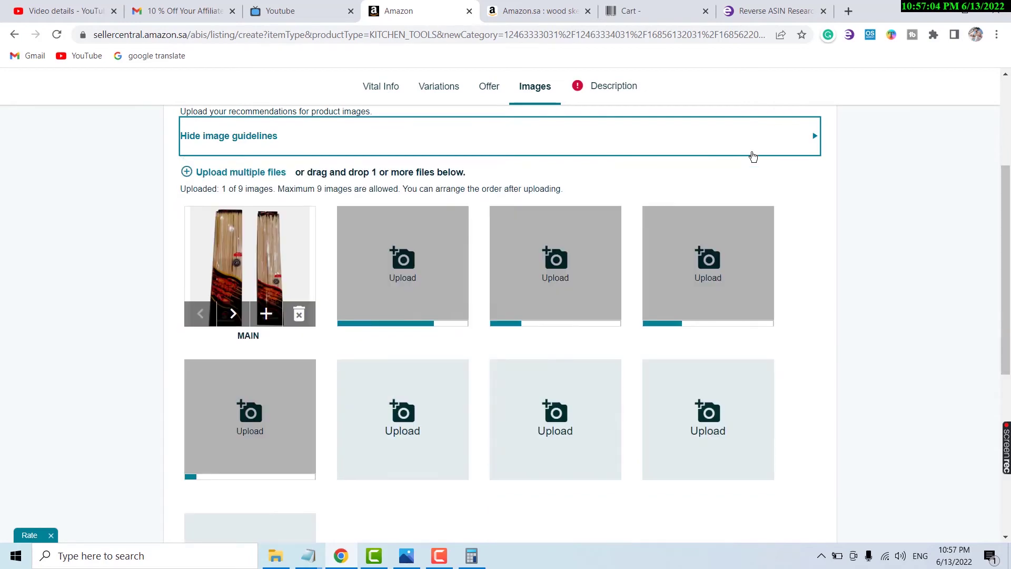
scroll(614, 377, "up", 3)
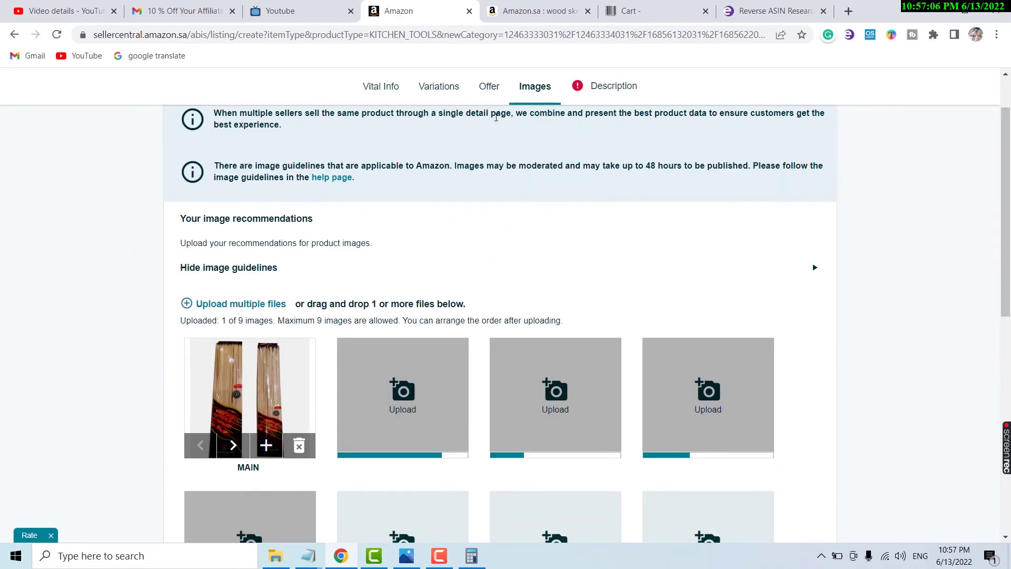
left_click(617, 94)
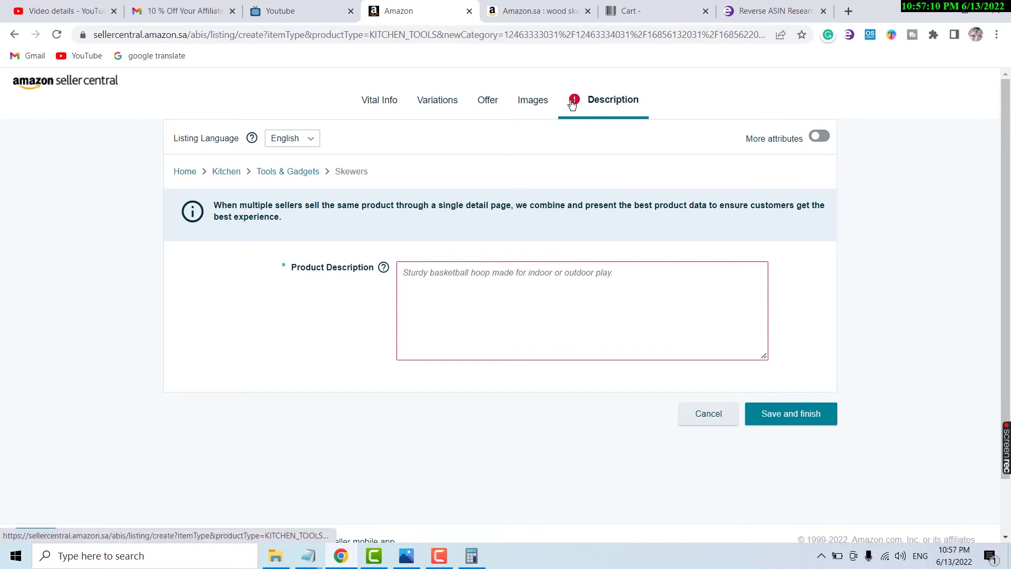
left_click(524, 104)
scroll(573, 163, "down", 5)
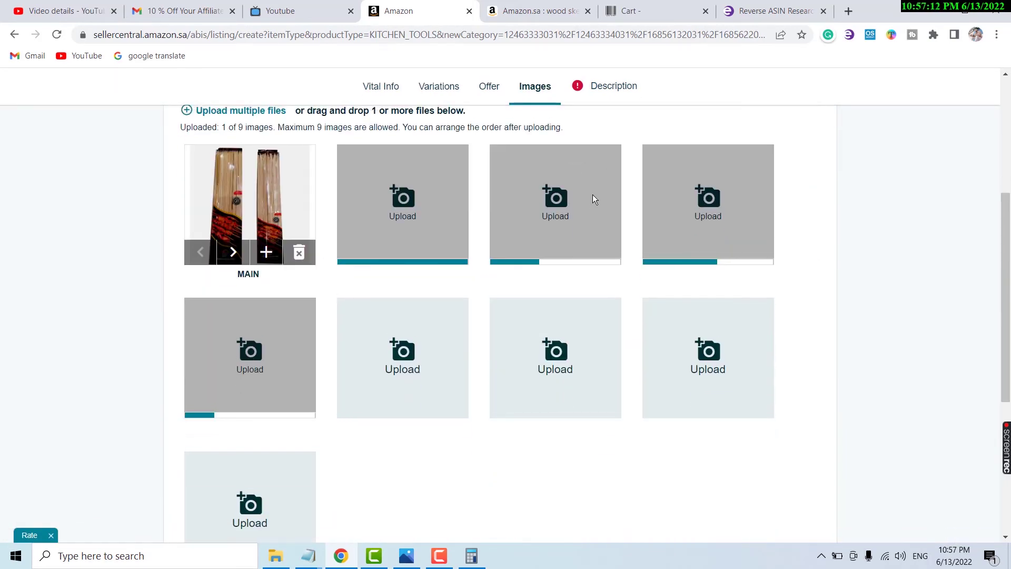
scroll(600, 148, "up", 4)
Copy the description paragraph from bbq sticks.txt in Notepad and paste it into the listing's Product Description.
left_click(609, 91)
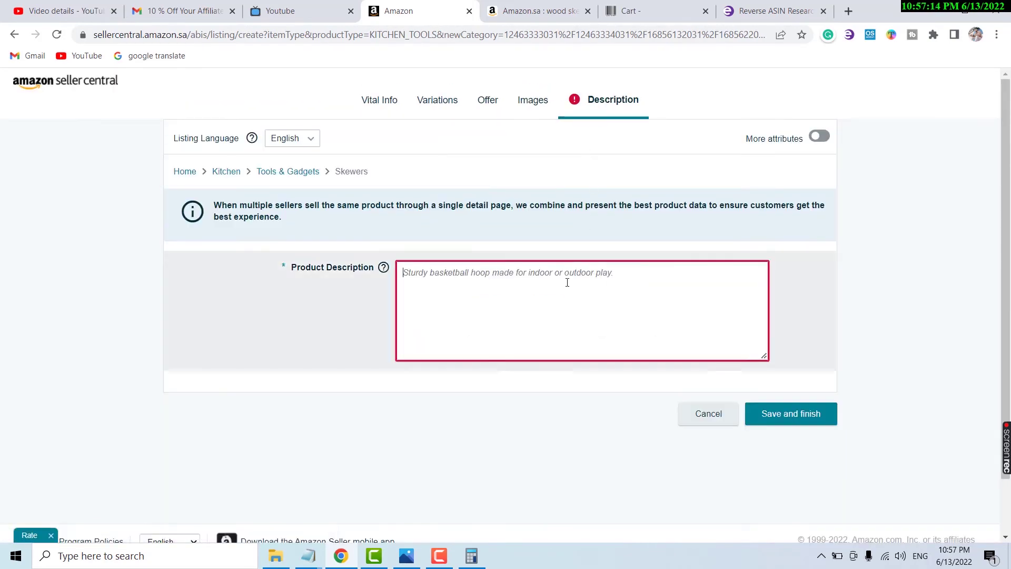
scroll(566, 282, "down", 2)
scroll(493, 343, "up", 2)
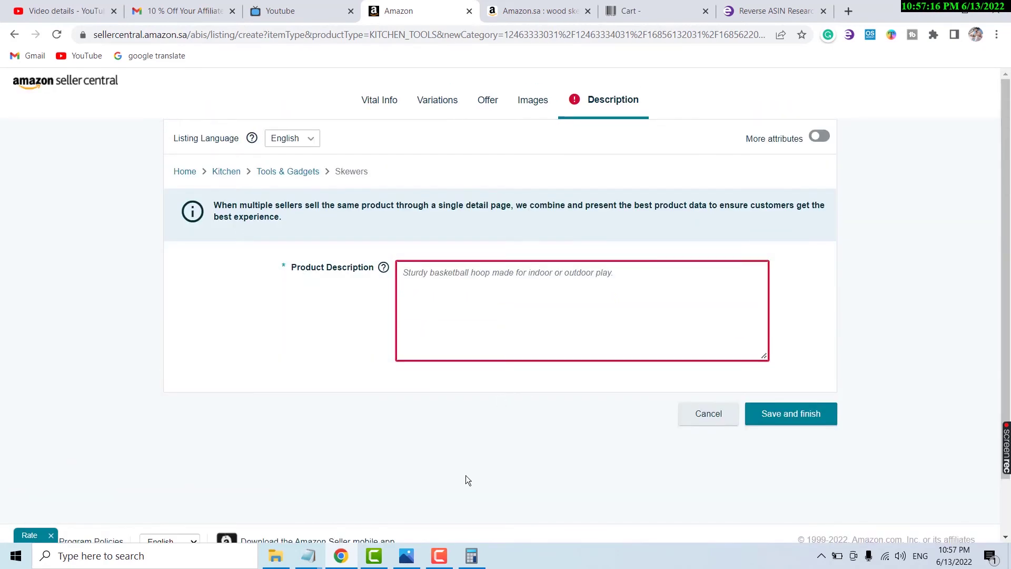
left_click(306, 559)
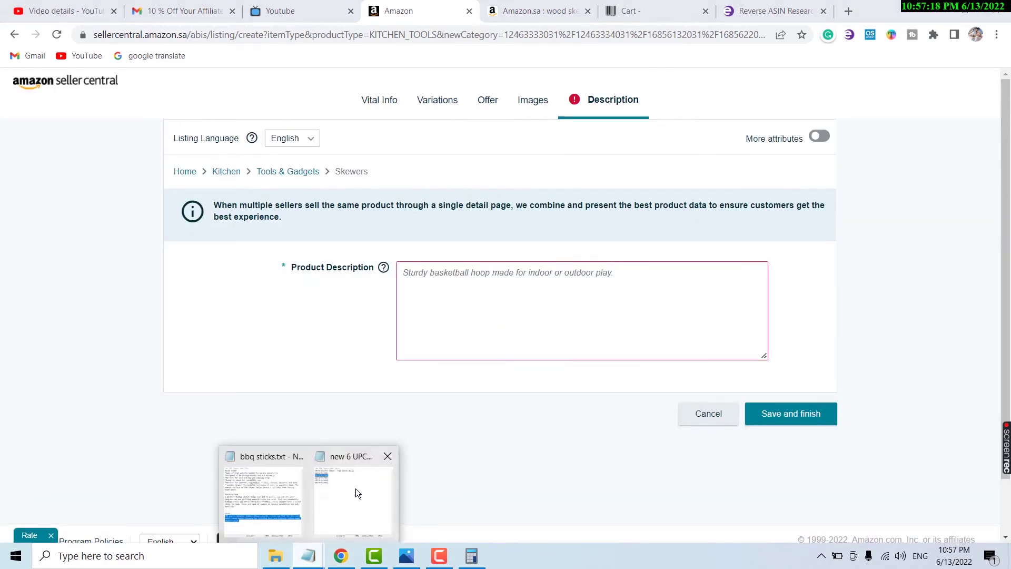
left_click(267, 482)
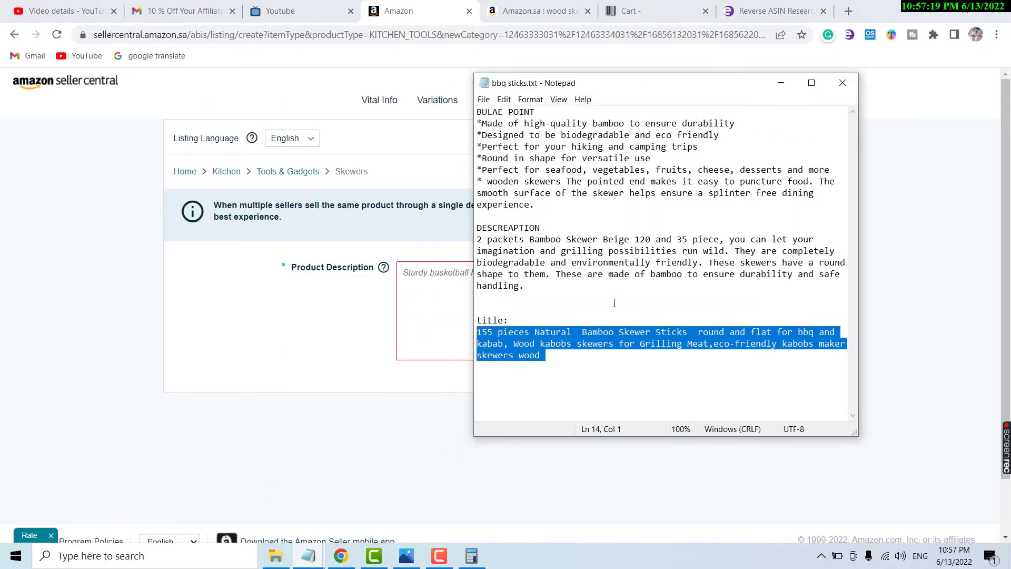
left_click(539, 252)
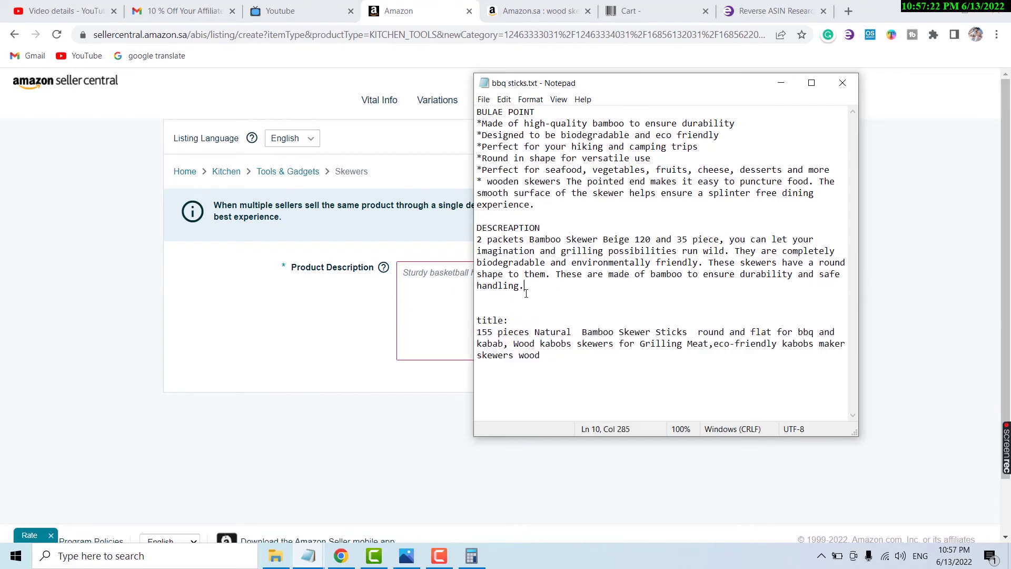
left_click_drag(526, 293, 467, 239)
key("ctrl+c")
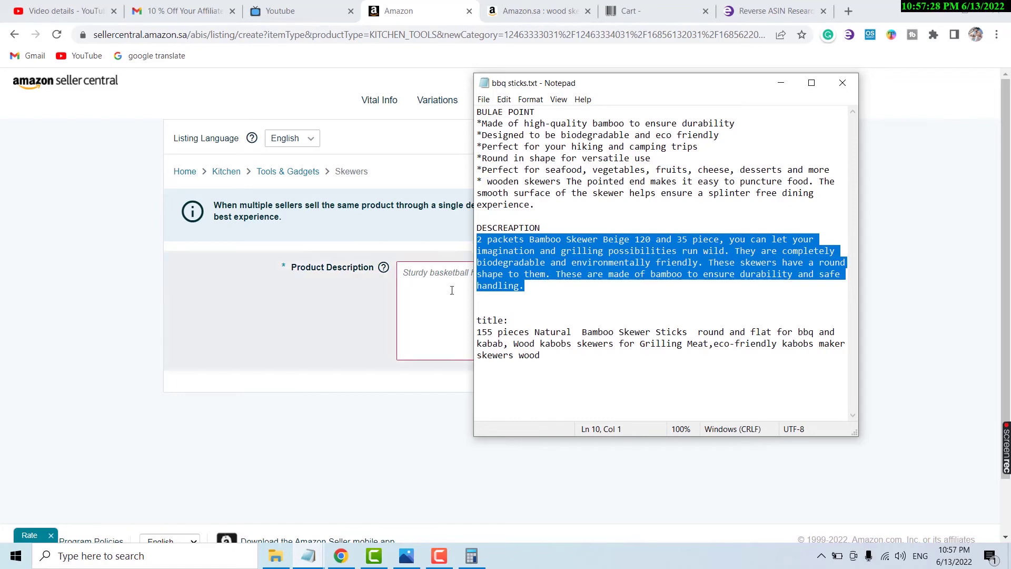
left_click(432, 292)
key("ctrl+v")
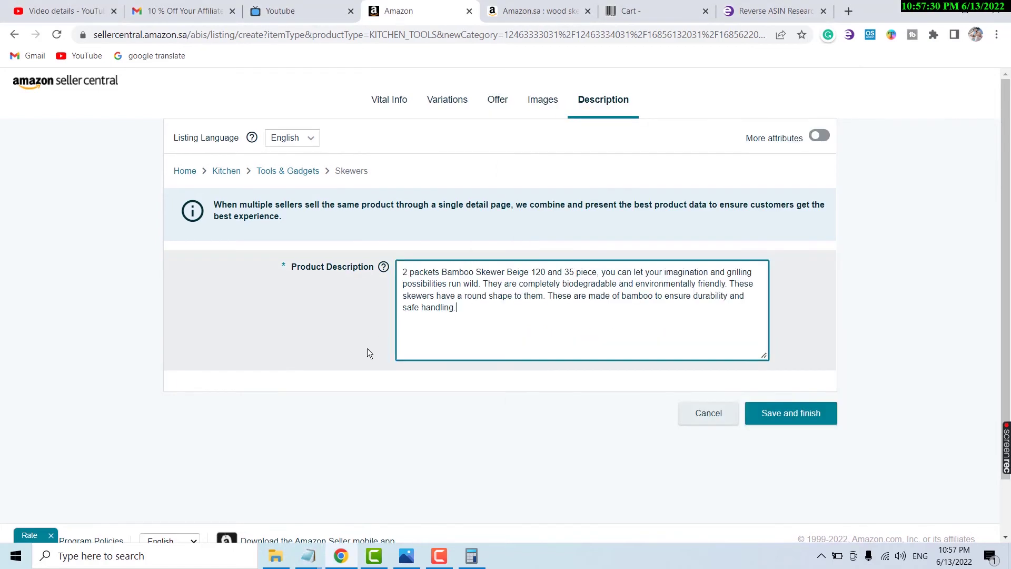
left_click(367, 348)
Turn on More attributes for the listing and go to the Key Product Features field of the Description section.
left_click(819, 138)
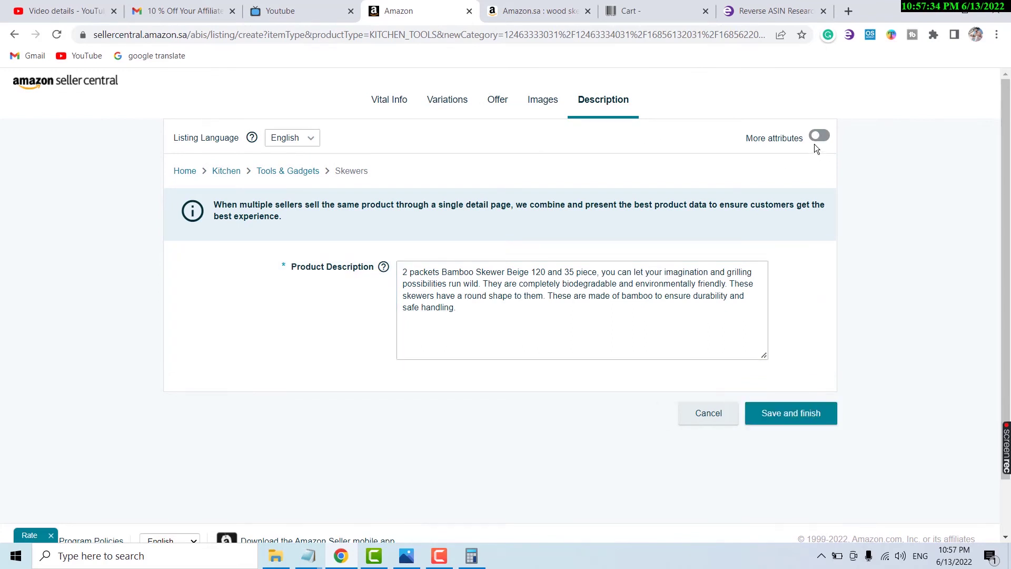
left_click(817, 135)
scroll(537, 221, "down", 3)
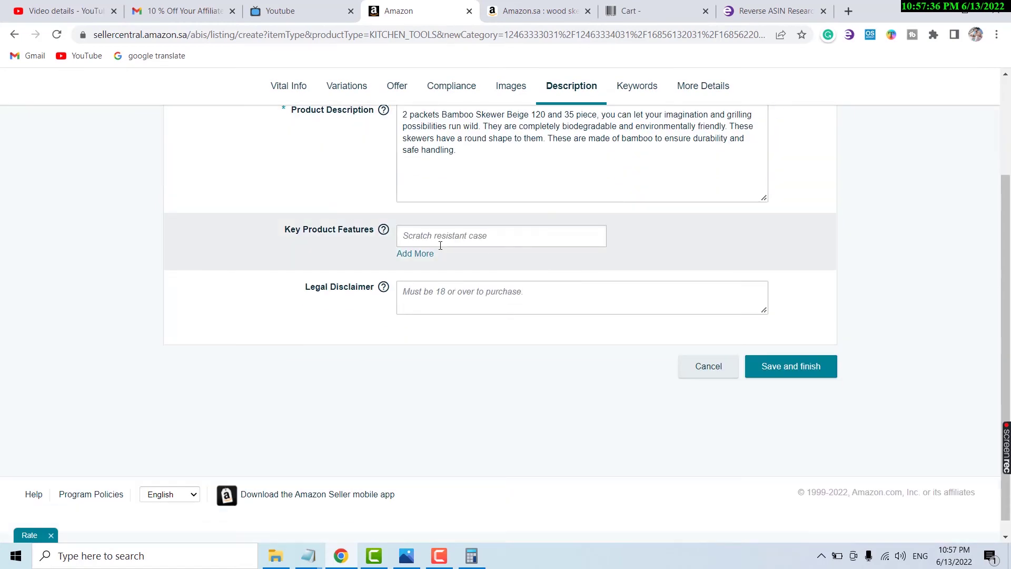
scroll(421, 293, "up", 1)
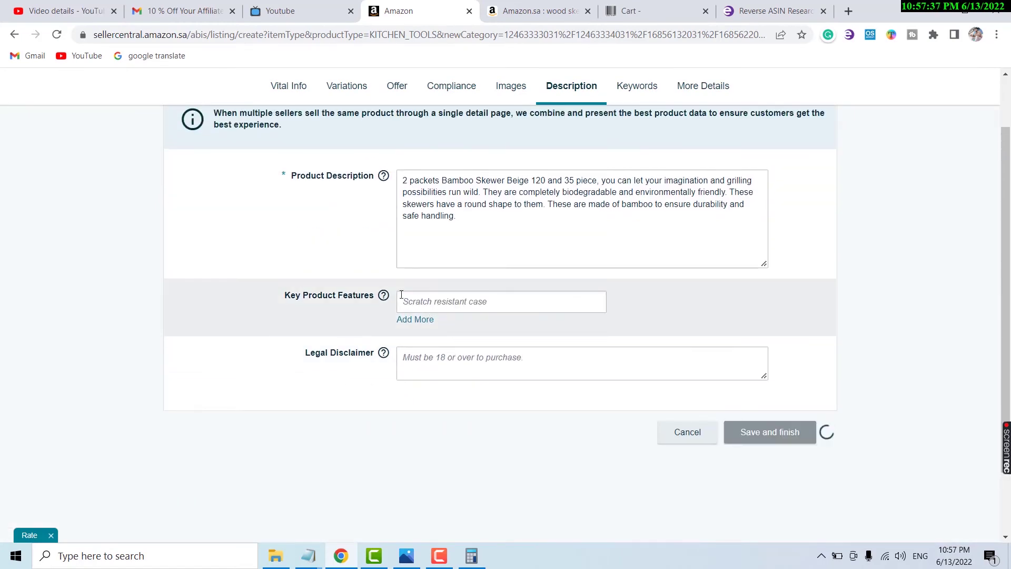
Enter the six bullet points from bbq sticks.txt as Key Product Features, each in its own field.
left_click_drag(278, 296, 366, 302)
left_click(341, 298)
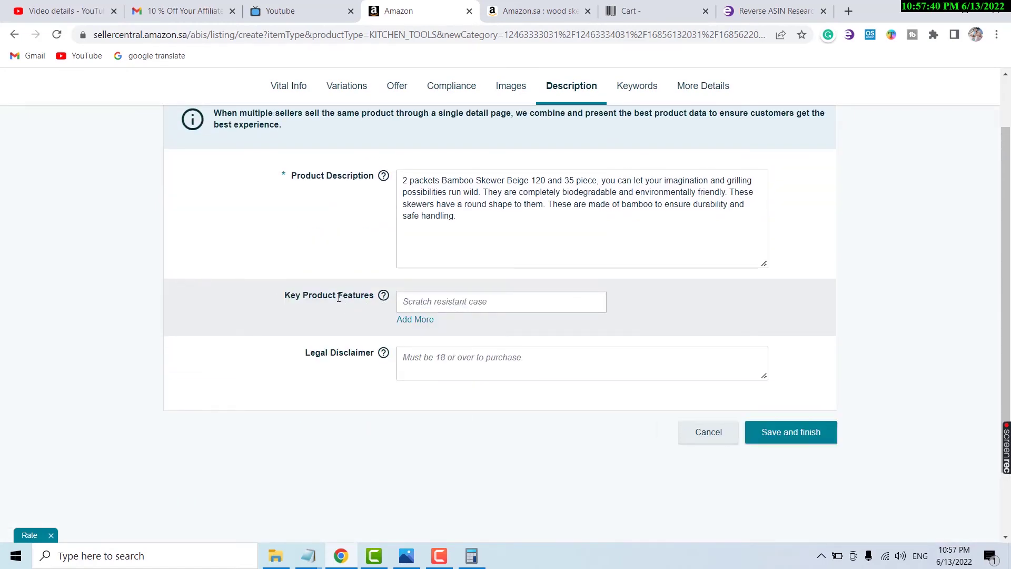
double_click(355, 296)
double_click(321, 296)
left_click(359, 302)
left_click(455, 306)
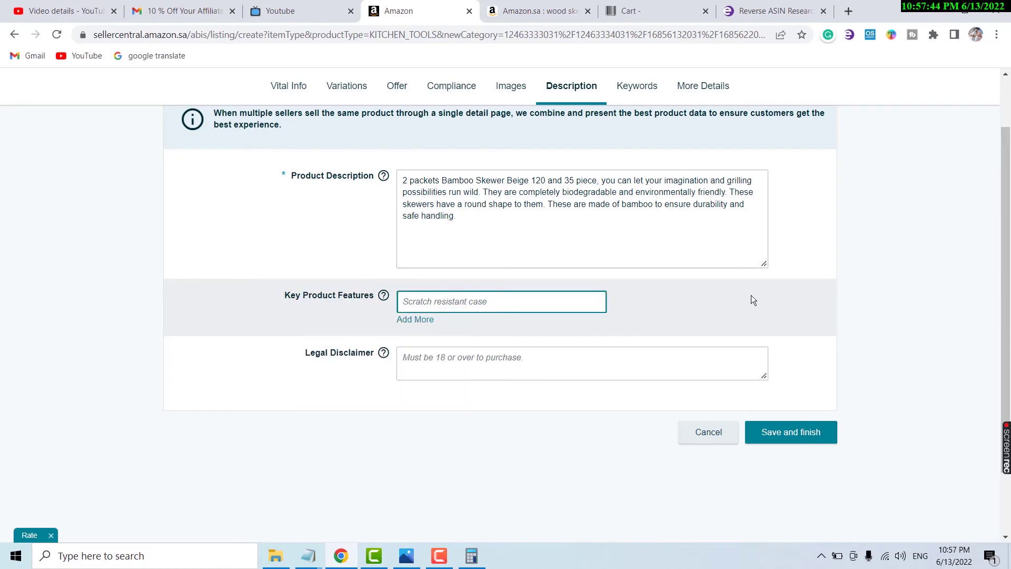
left_click(652, 302)
left_click(453, 306)
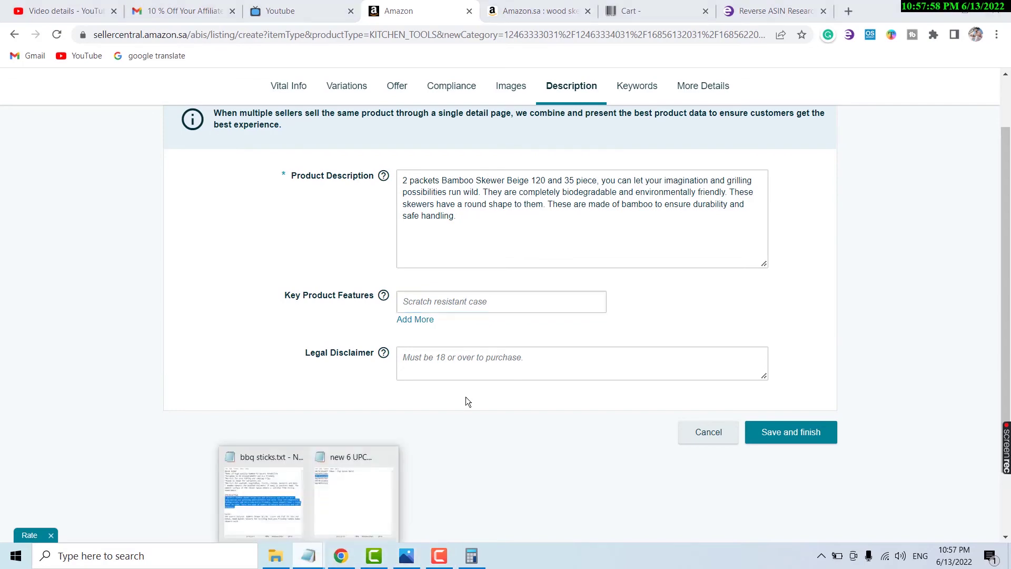
left_click(255, 488)
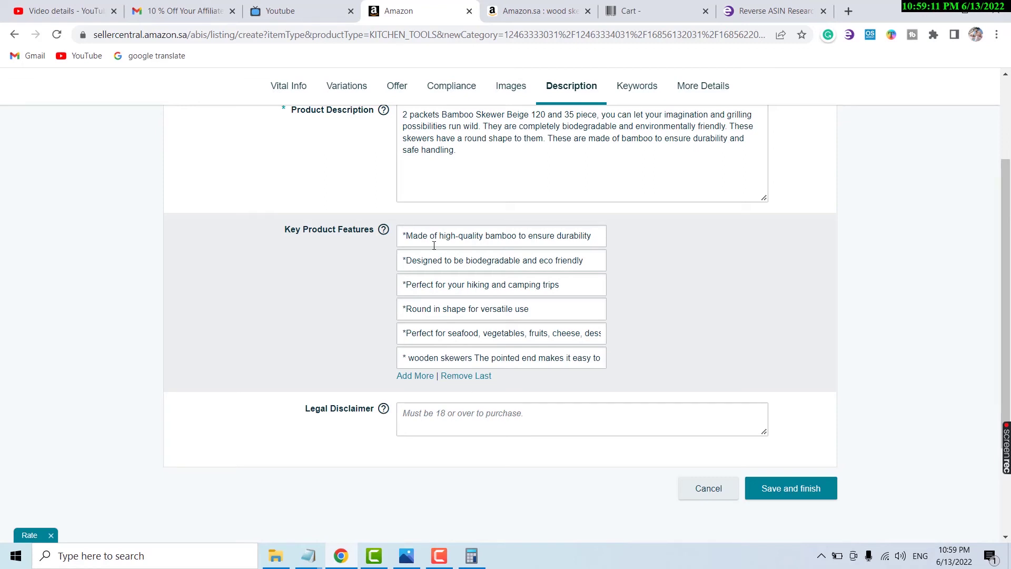
left_click(467, 308)
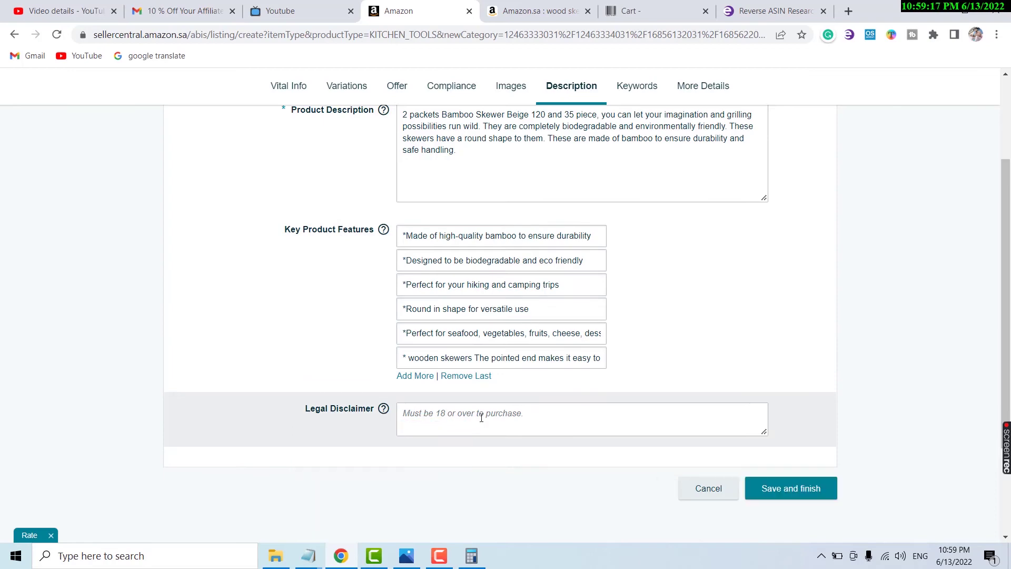
Leave the Legal Disclaimer empty and open the listing's Keywords section at the Search Terms field.
left_click(568, 415)
scroll(772, 359, "up", 3)
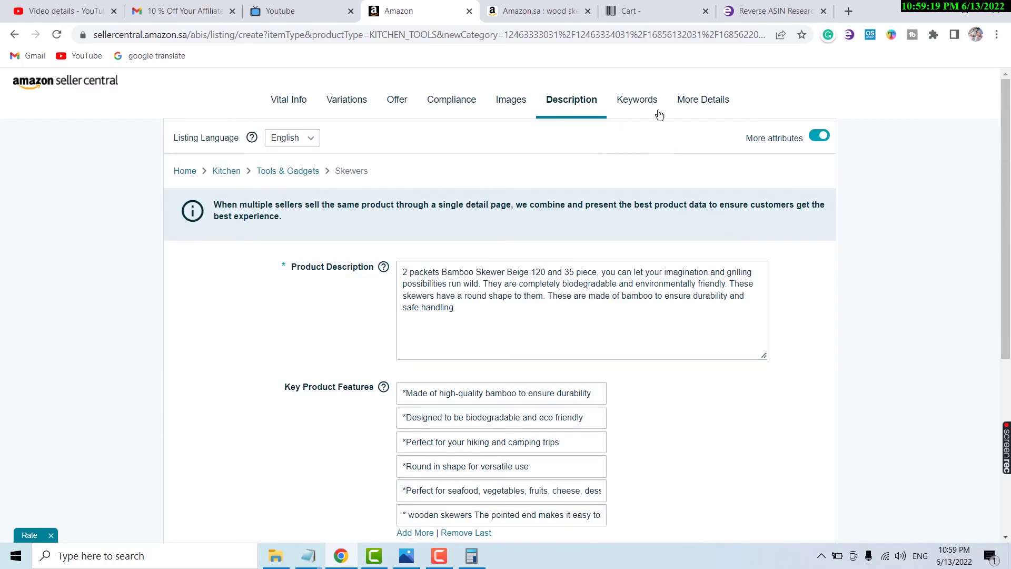
left_click(641, 100)
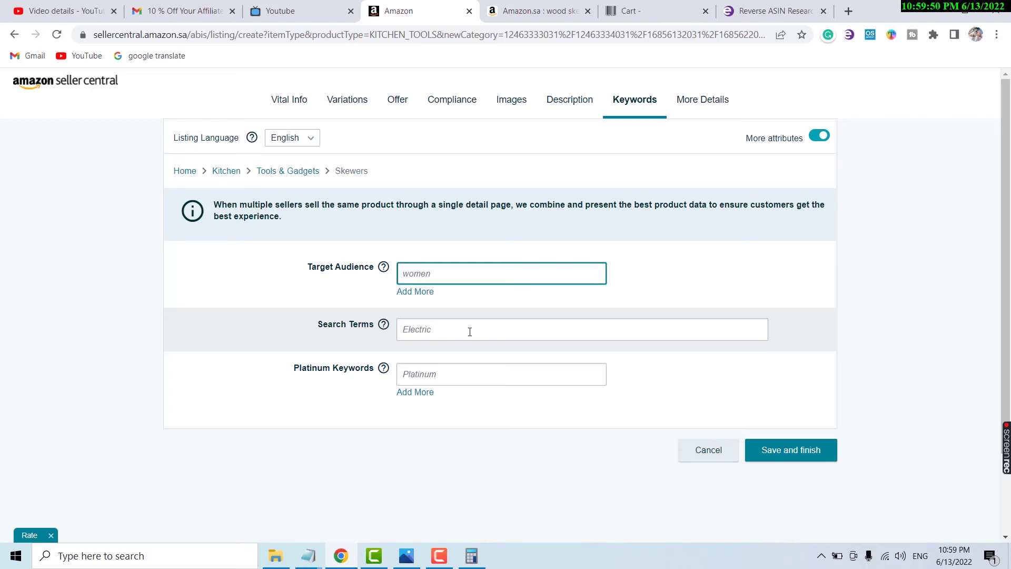
left_click(469, 332)
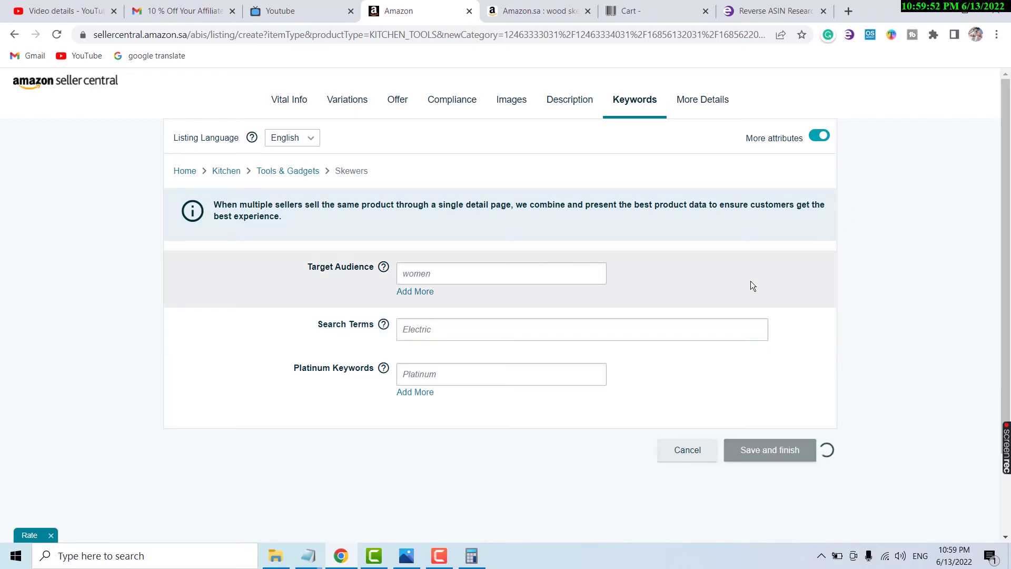
left_click(516, 331)
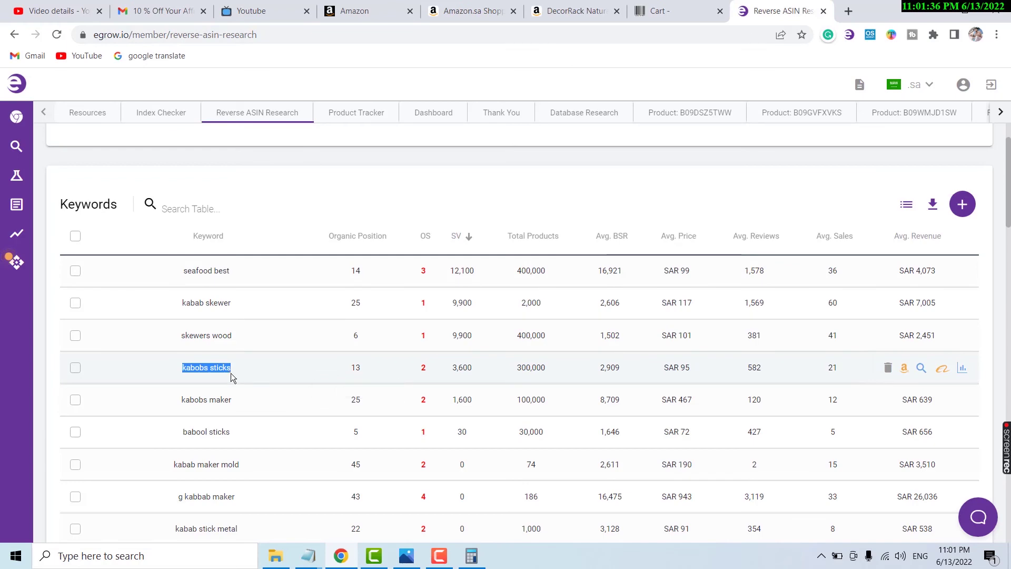
Examine the egrow Reverse ASIN Research keywords for B079J3KJNS, including "seafood best" and "kabab skewer", by search volume.
scroll(303, 416, "up", 1)
left_click(277, 413)
scroll(279, 405, "down", 3)
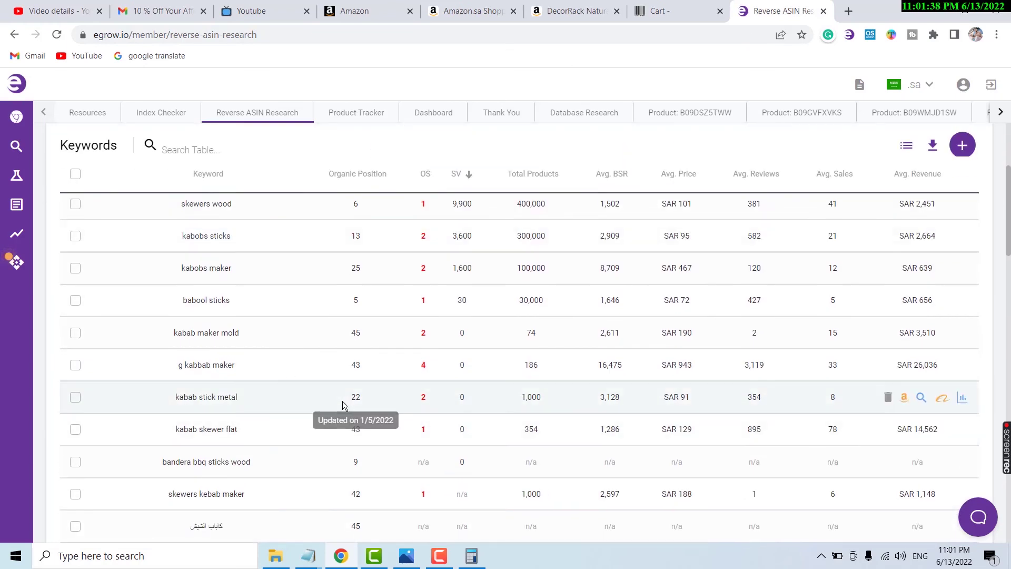
scroll(267, 342, "up", 2)
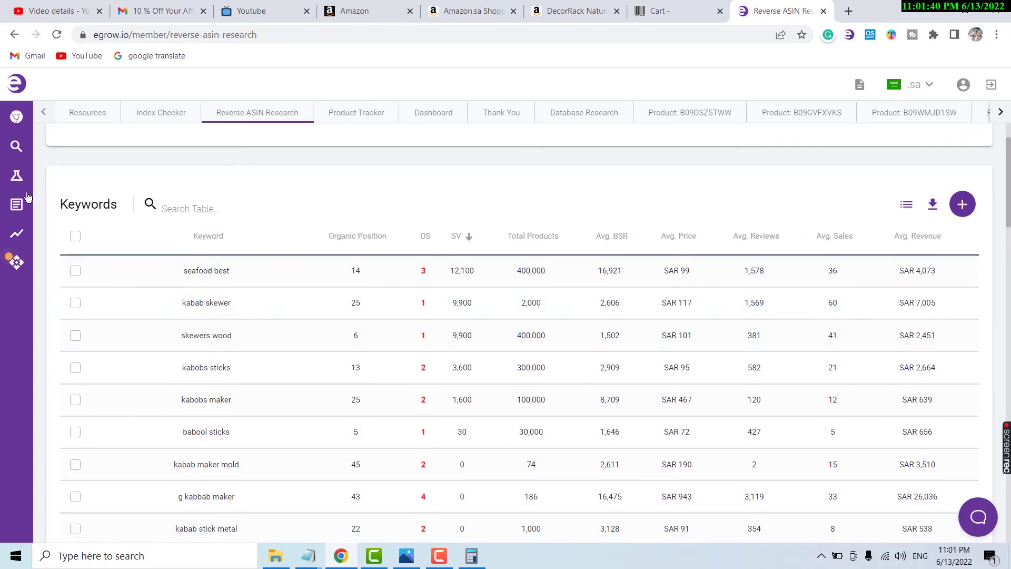
scroll(206, 315, "up", 1)
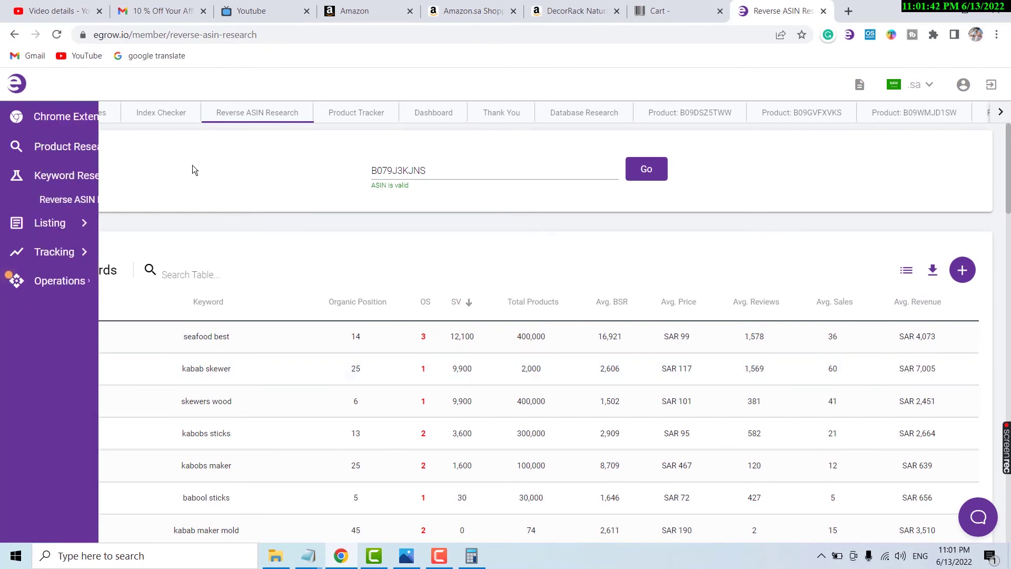
scroll(212, 326, "down", 1)
scroll(327, 325, "down", 1)
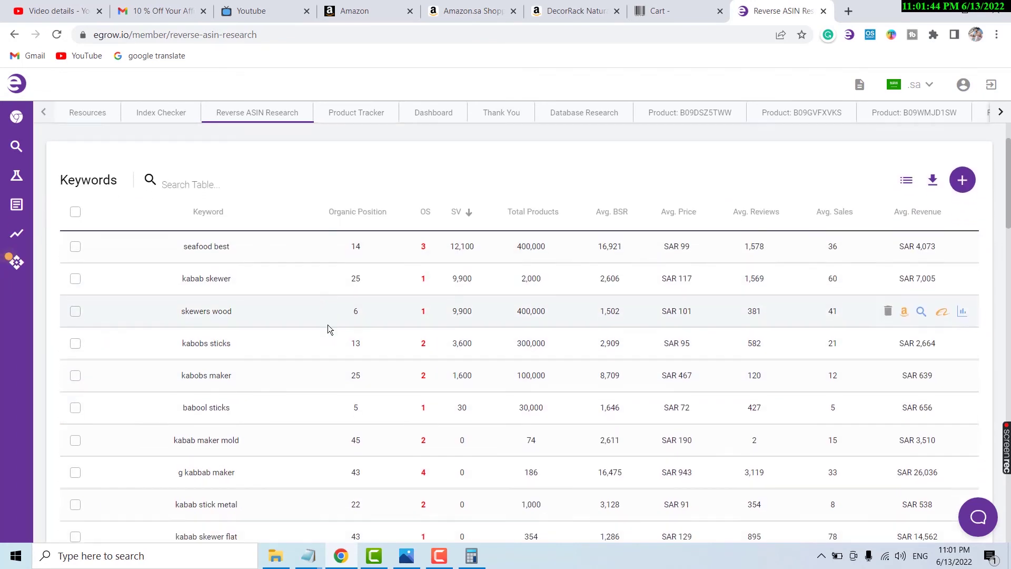
scroll(268, 304, "up", 1)
left_click_drag(245, 276, 159, 279)
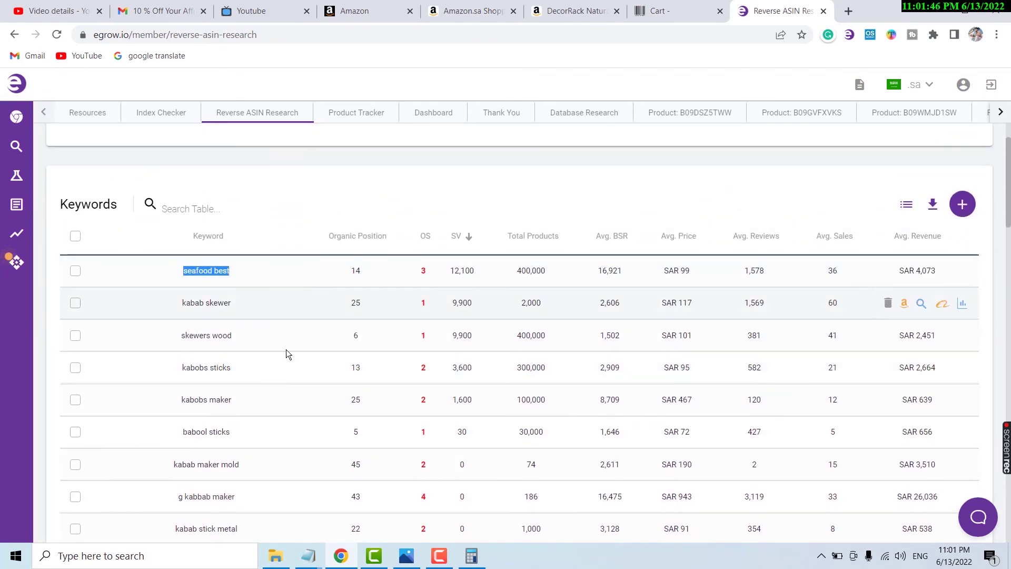
left_click_drag(247, 299, 121, 291)
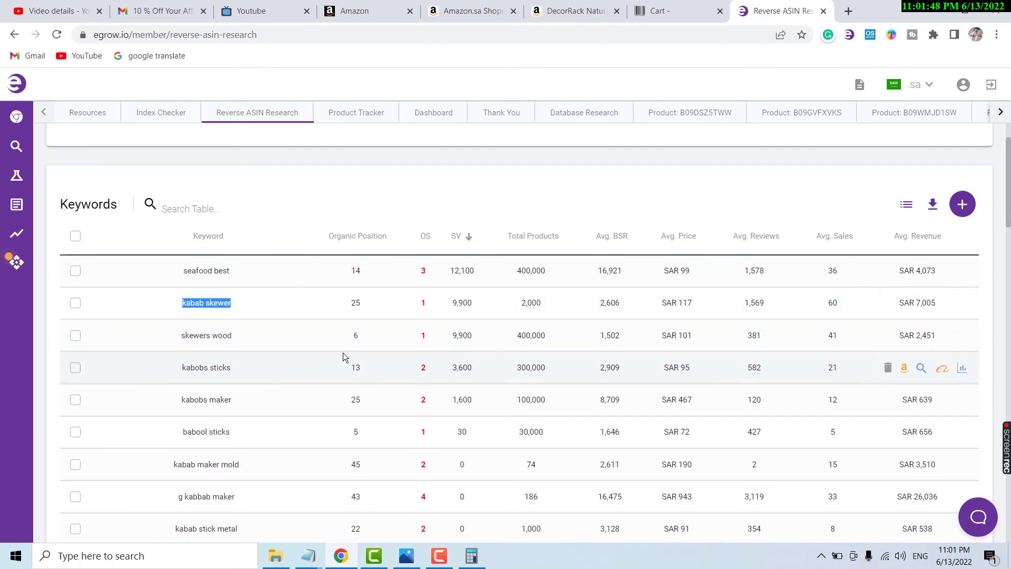
left_click(658, 13)
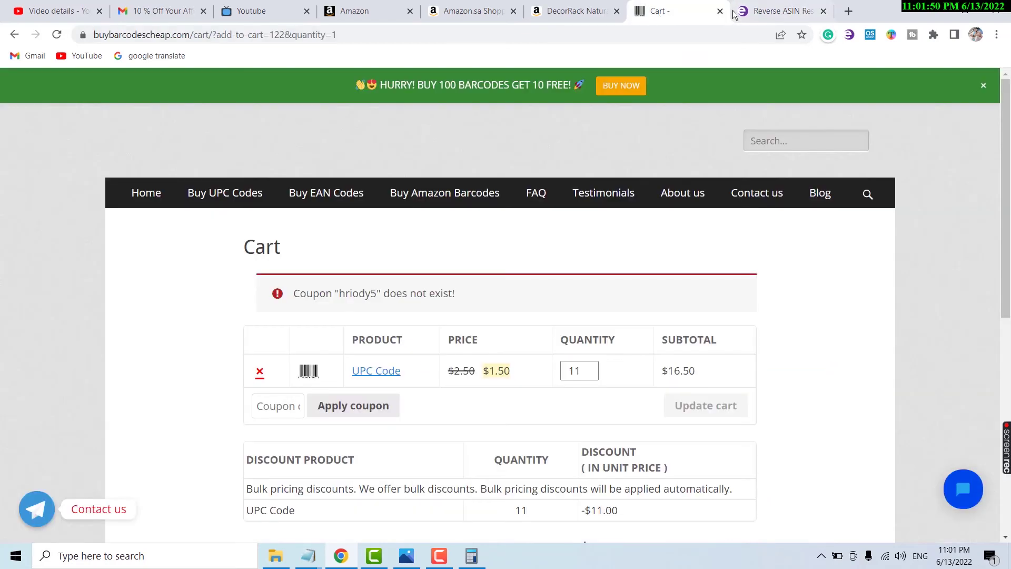
Open the listing's More Details section and review its optional fields, from GTIN Exemption Reason down to Material Type.
left_click(778, 11)
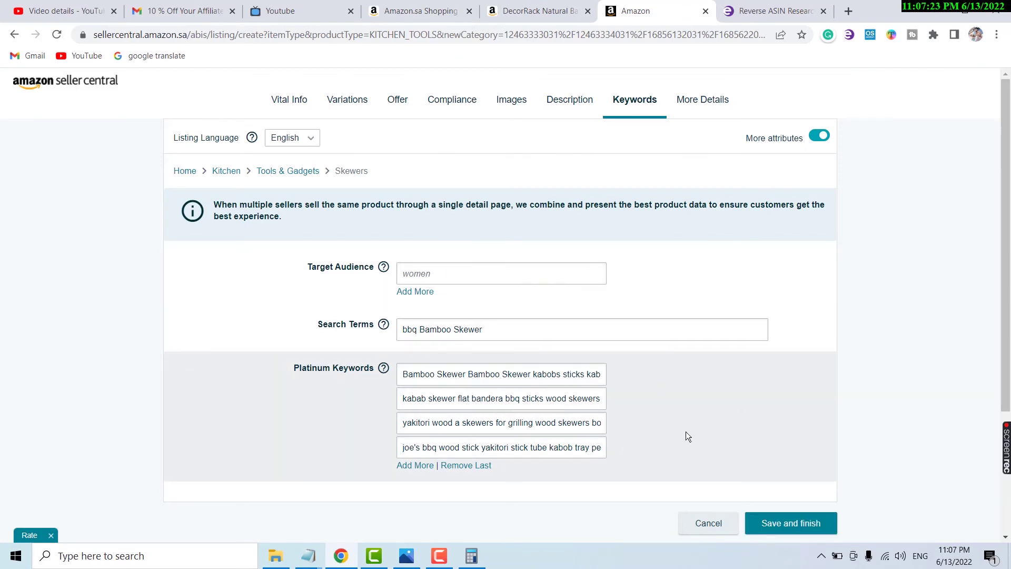
left_click(723, 108)
scroll(527, 221, "down", 3)
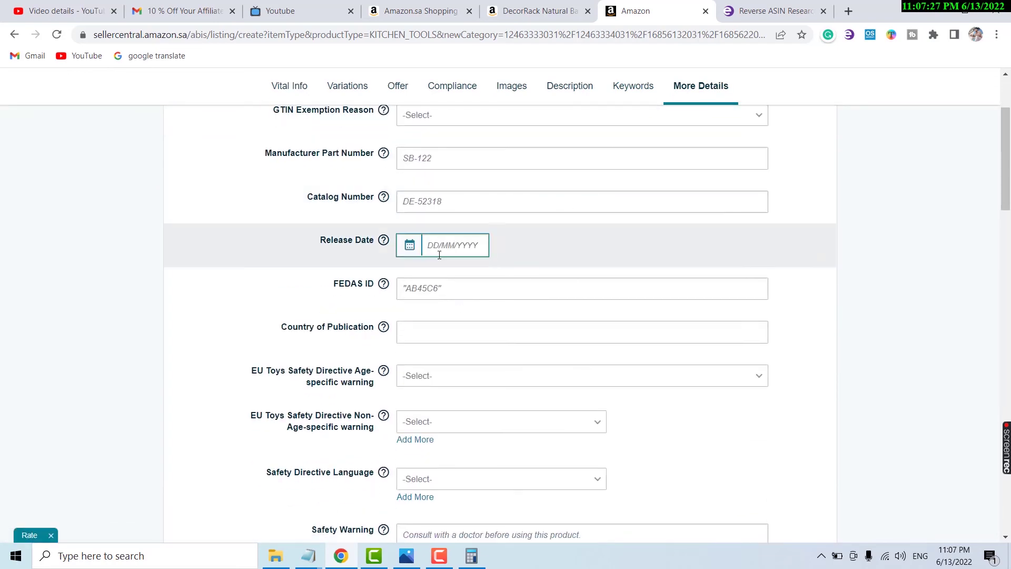
scroll(400, 237, "up", 1)
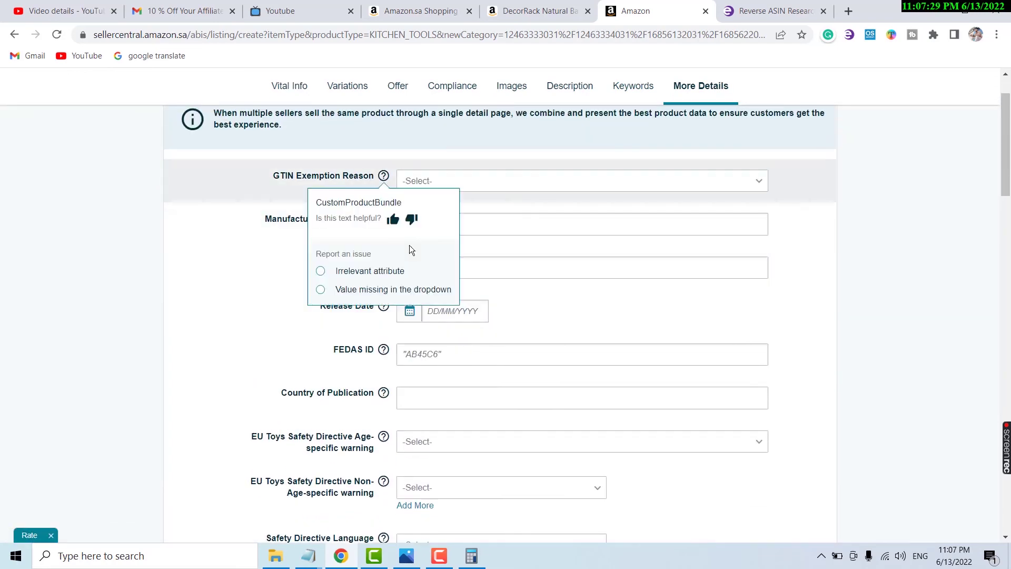
scroll(266, 254, "down", 3)
scroll(417, 274, "down", 3)
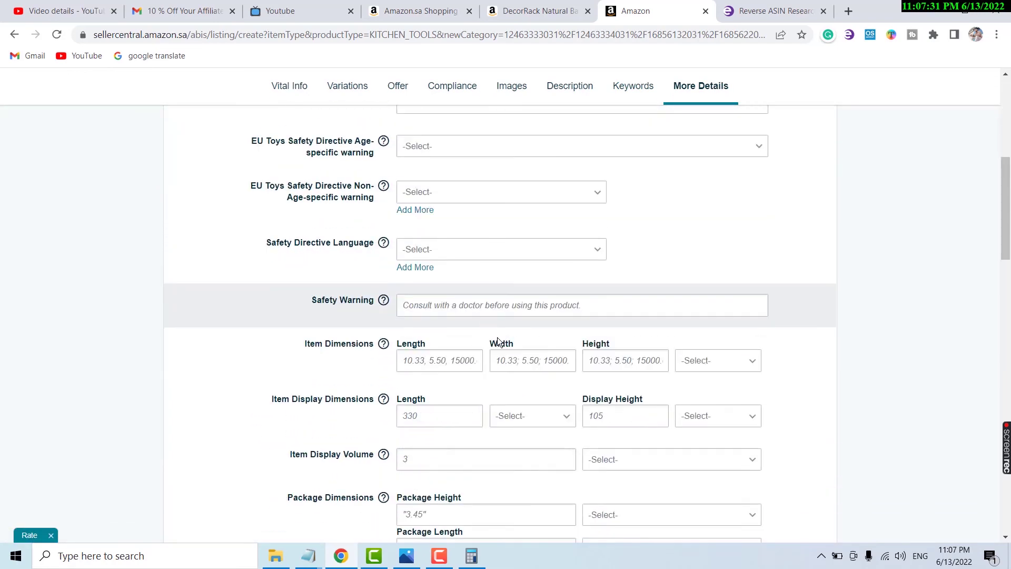
scroll(411, 254, "down", 5)
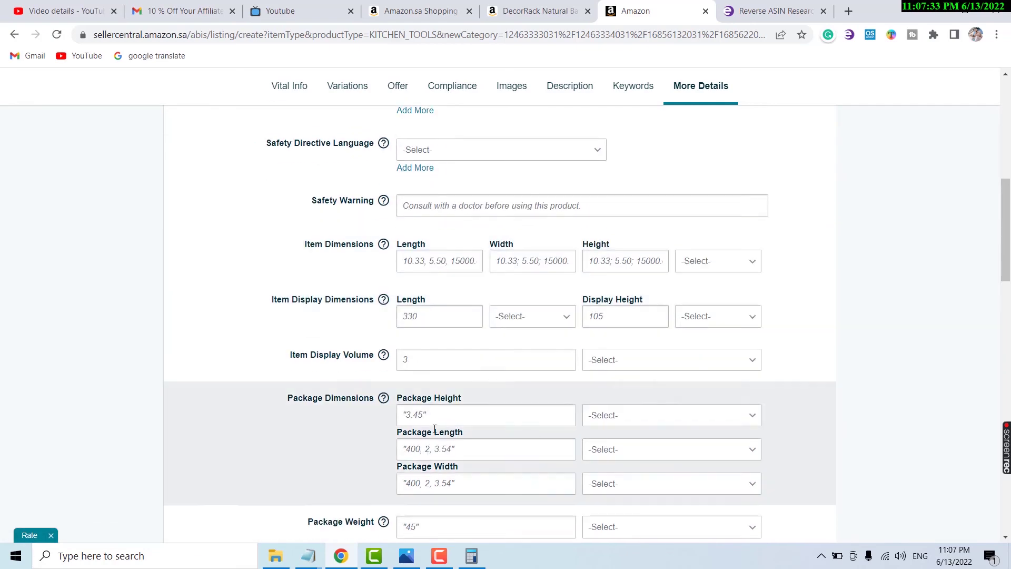
scroll(546, 319, "down", 9)
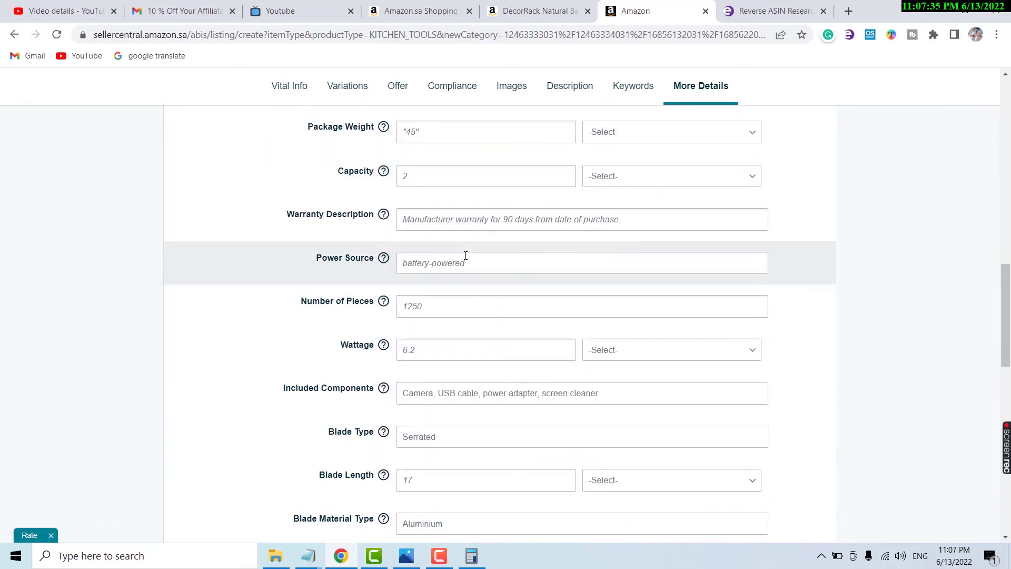
scroll(582, 372, "down", 10)
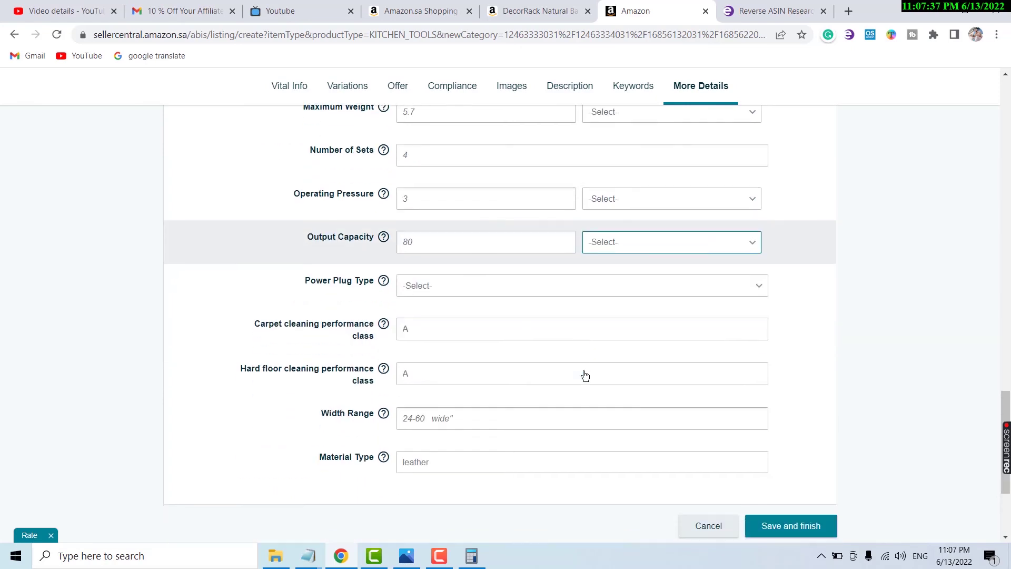
scroll(586, 374, "up", 5)
scroll(586, 373, "up", 20)
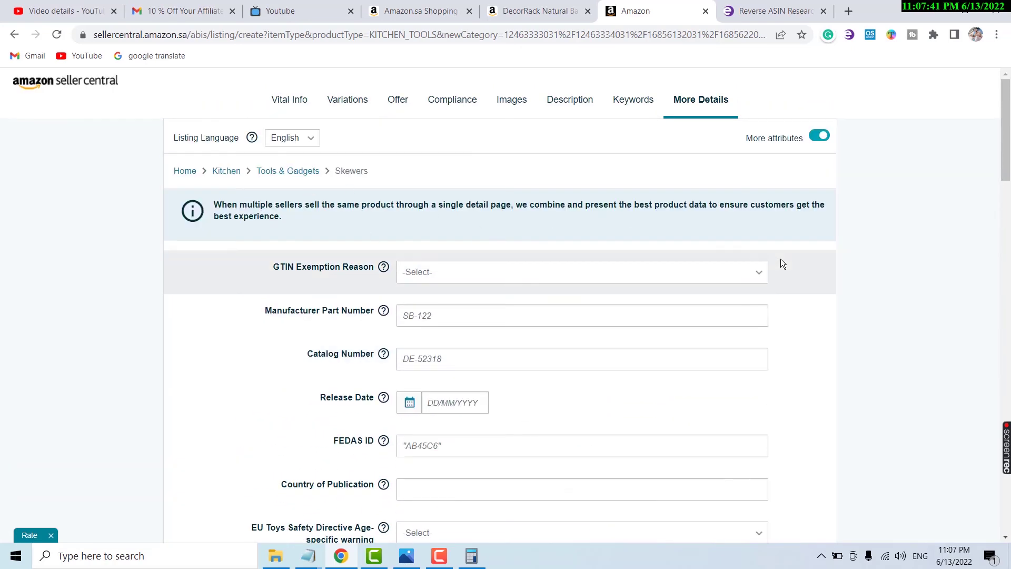
scroll(487, 295, "down", 2)
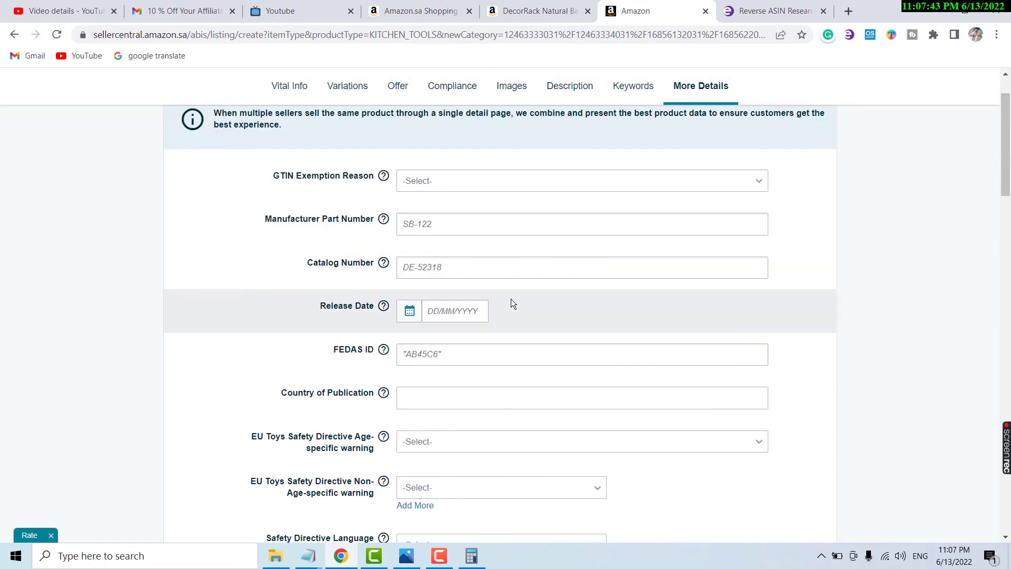
scroll(511, 304, "up", 2)
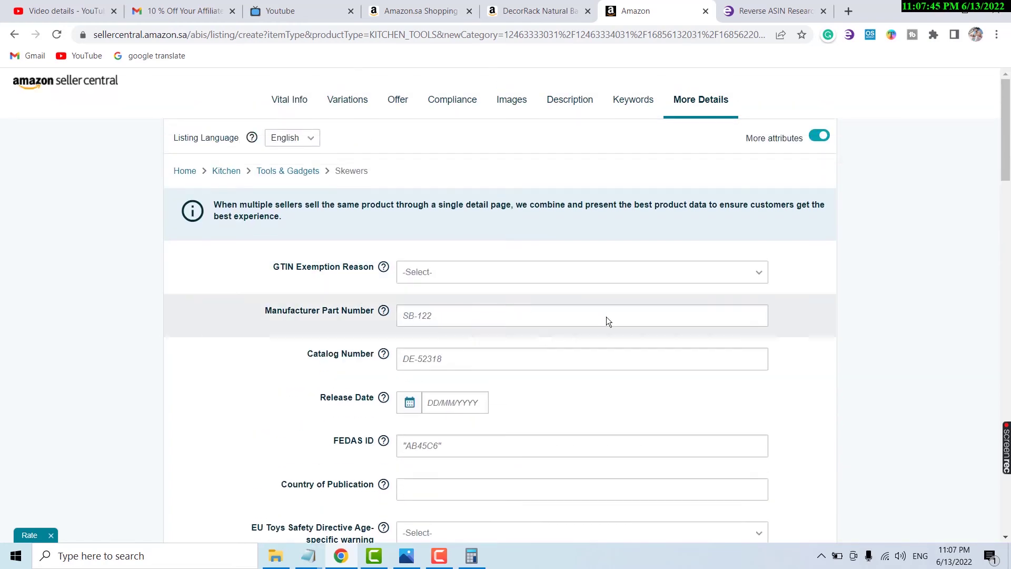
scroll(605, 317, "down", 2)
Check the Catalog Number help and the Release Date calendar in More Details without entering any values.
mouse_move(367, 265)
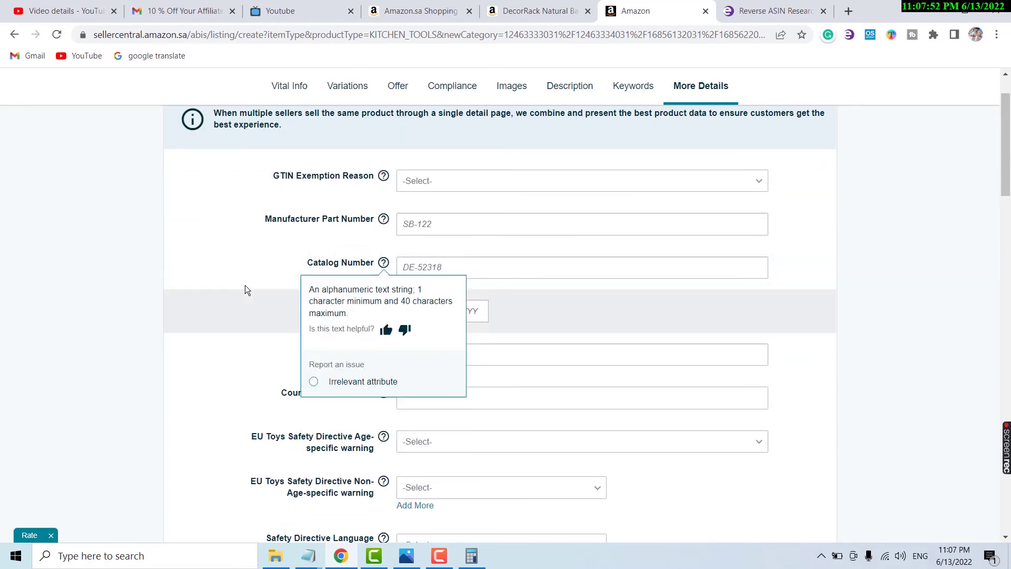
left_click(431, 316)
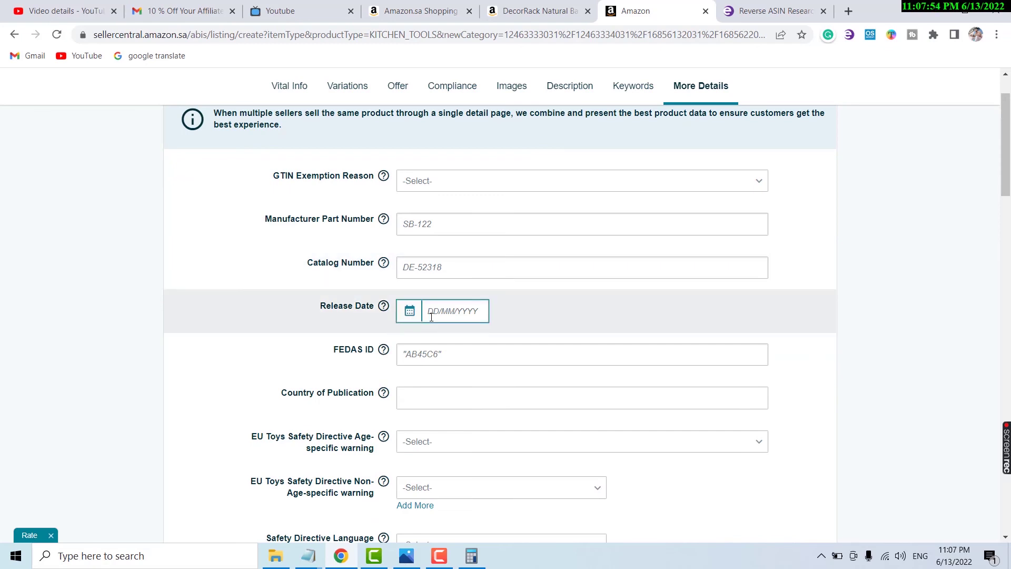
left_click(342, 302)
left_click(409, 310)
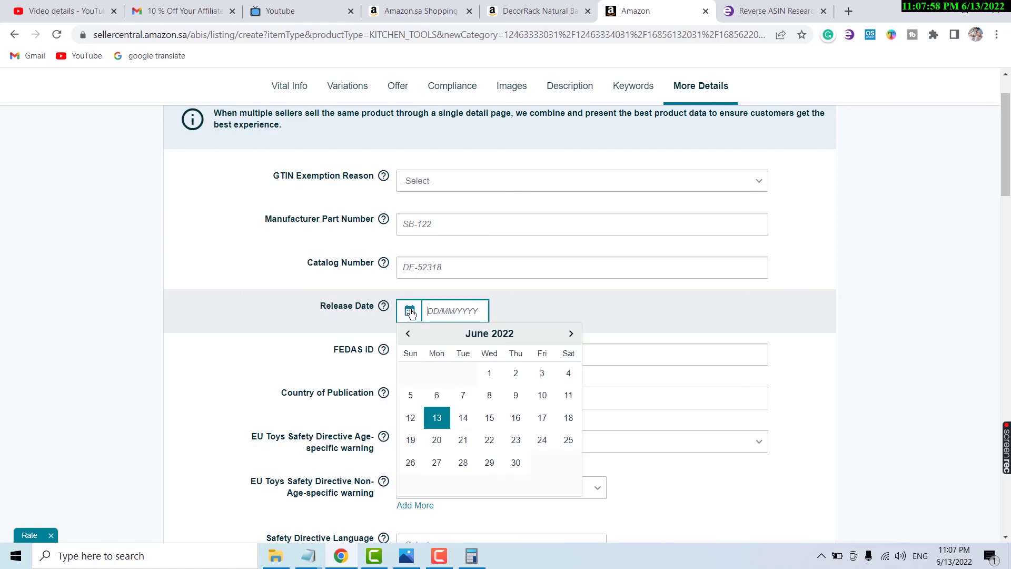
left_click(203, 300)
left_click(463, 320)
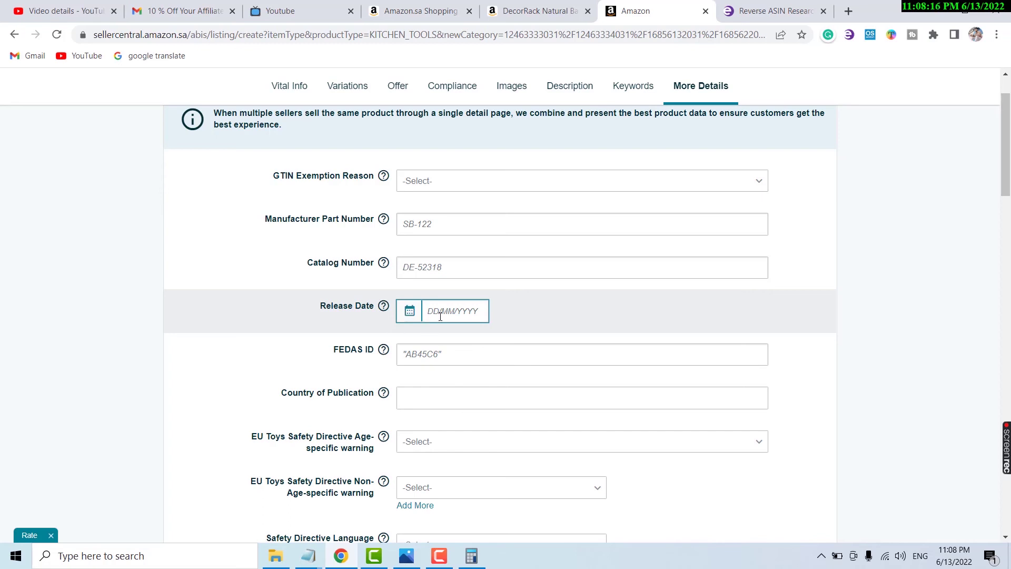
left_click(409, 312)
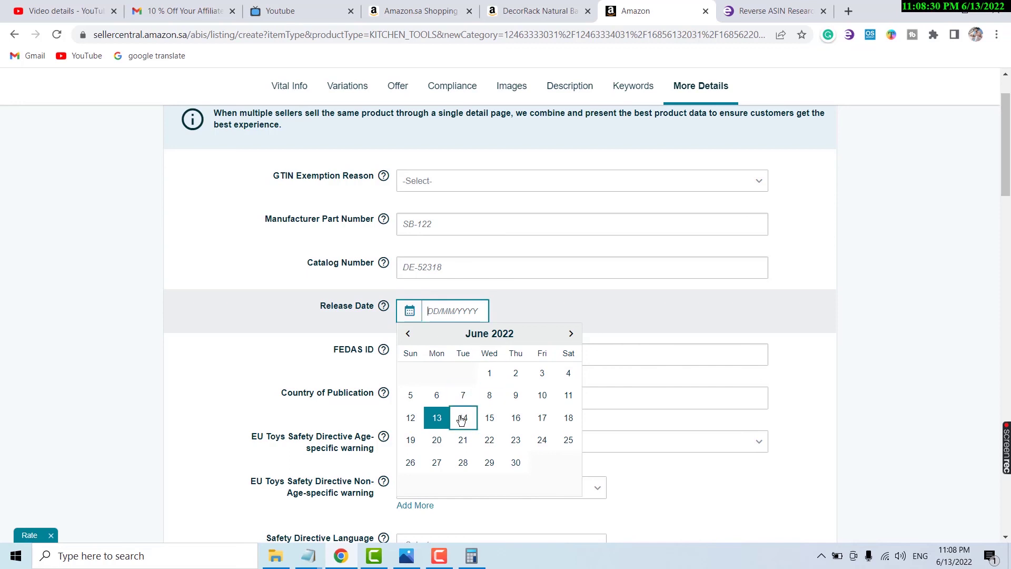
left_click(270, 319)
scroll(527, 316, "up", 2)
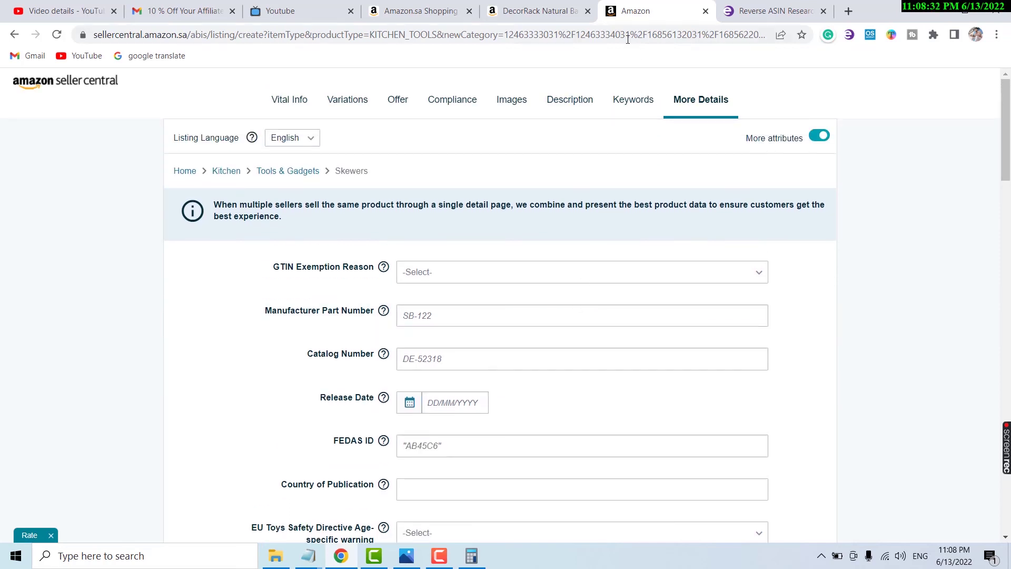
Review the listing's uploaded product images and the Vital Info fields, including Product ID, Product Name and Manufacturer.
left_click(347, 99)
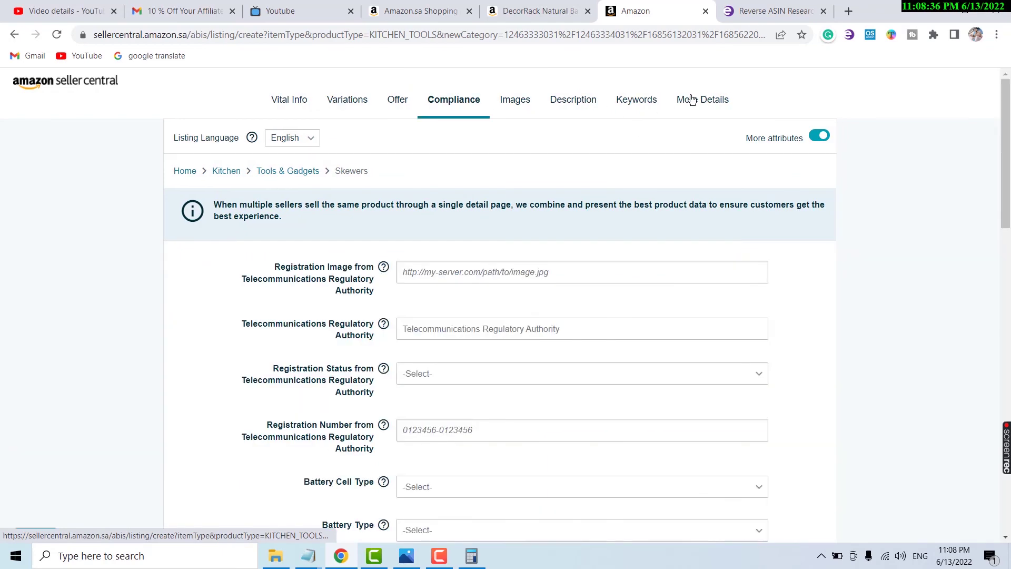
left_click(514, 99)
scroll(534, 134, "down", 4)
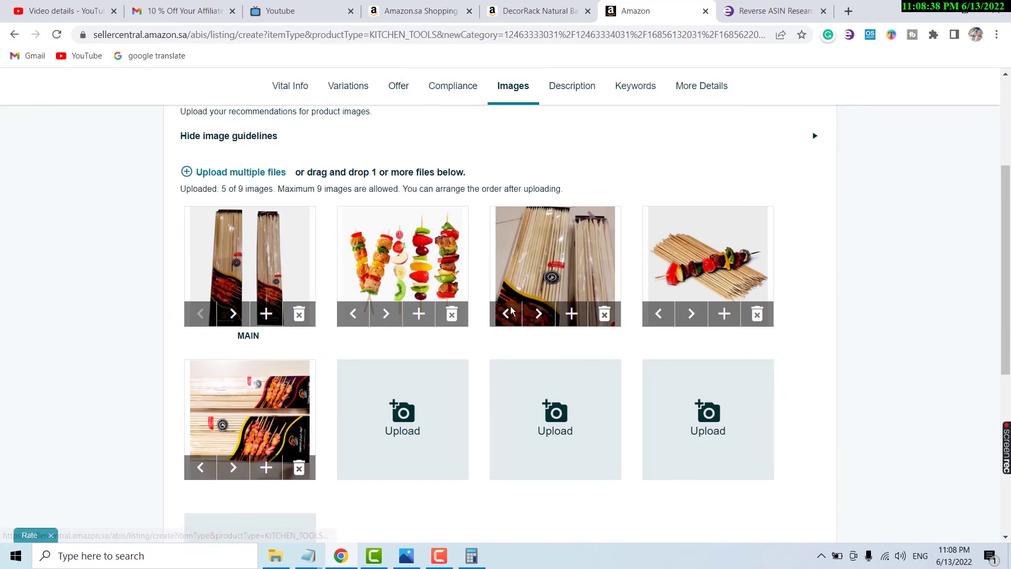
scroll(355, 338, "up", 4)
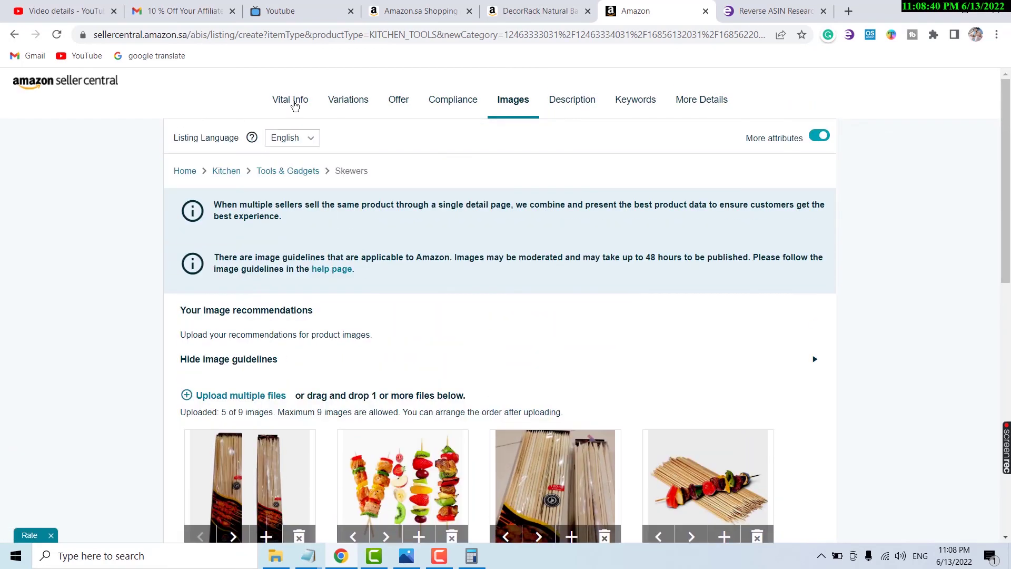
left_click(288, 100)
scroll(384, 221, "down", 3)
scroll(624, 285, "down", 5)
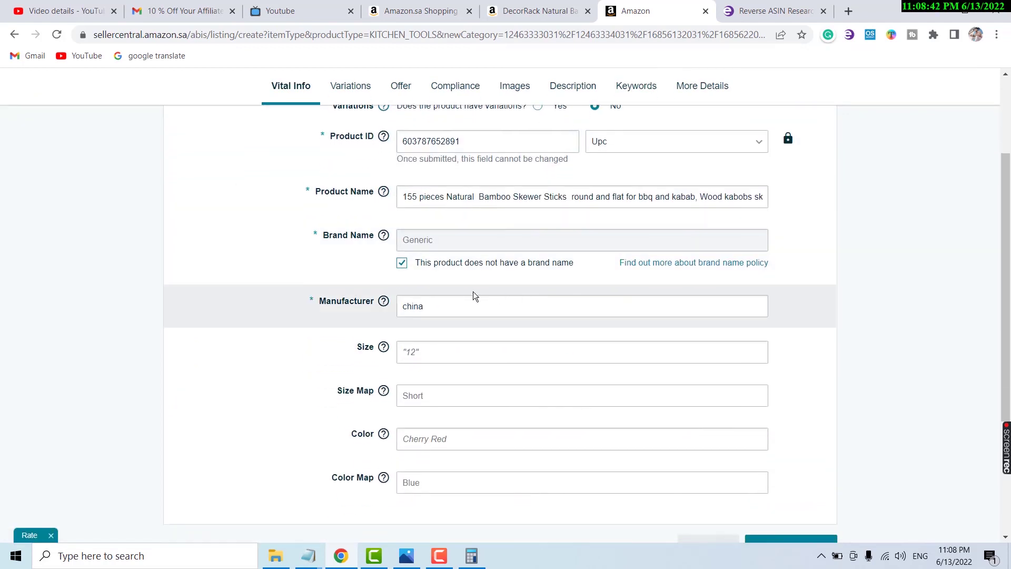
scroll(639, 332, "up", 10)
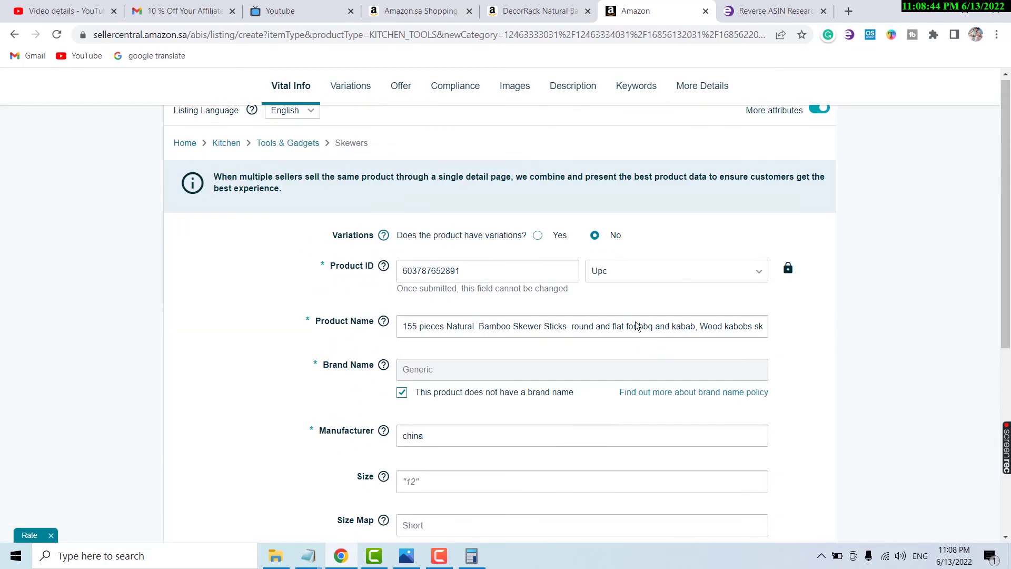
Examine the Compliance section's fields, from the telecommunications registration and battery details to Applicable Dangerous Goods Regulations.
left_click(456, 99)
scroll(547, 237, "down", 5)
scroll(567, 307, "down", 10)
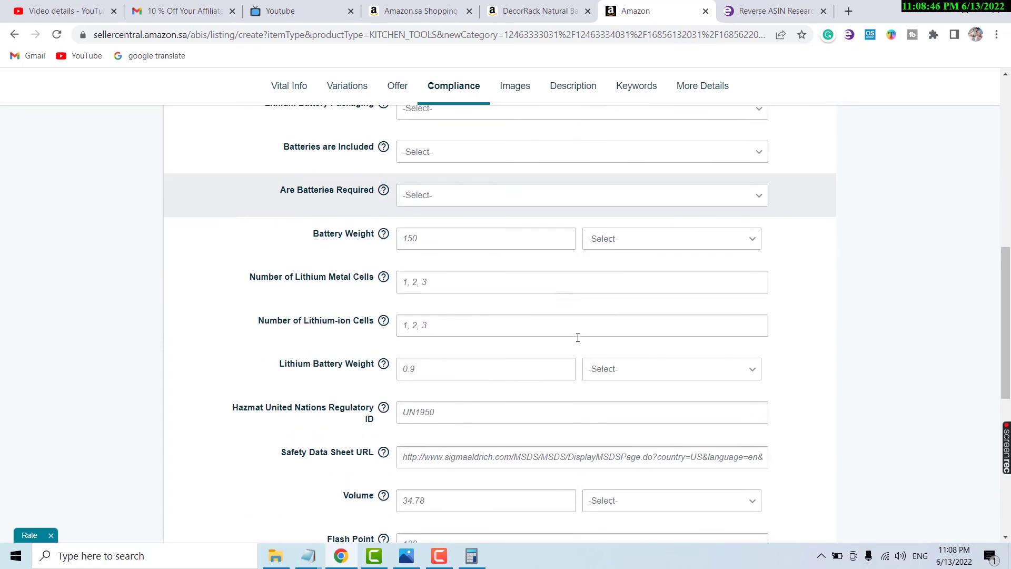
scroll(542, 312, "up", 12)
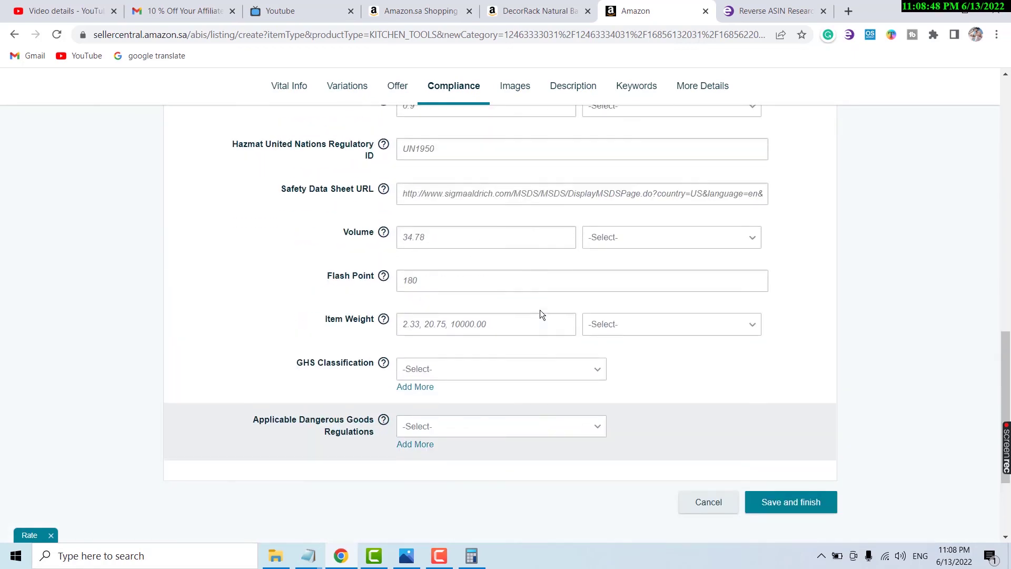
scroll(543, 314, "up", 3)
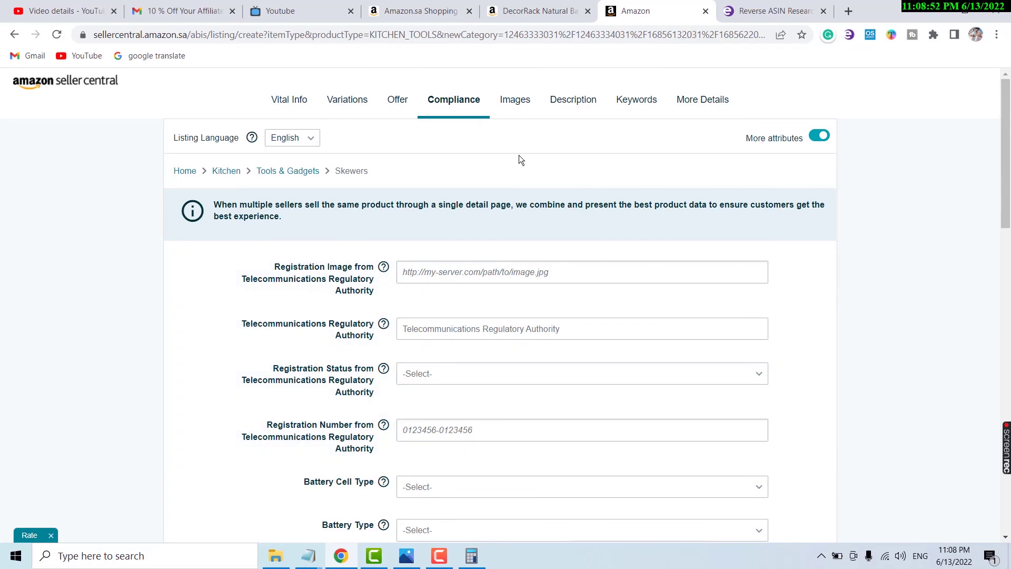
scroll(636, 176, "down", 10)
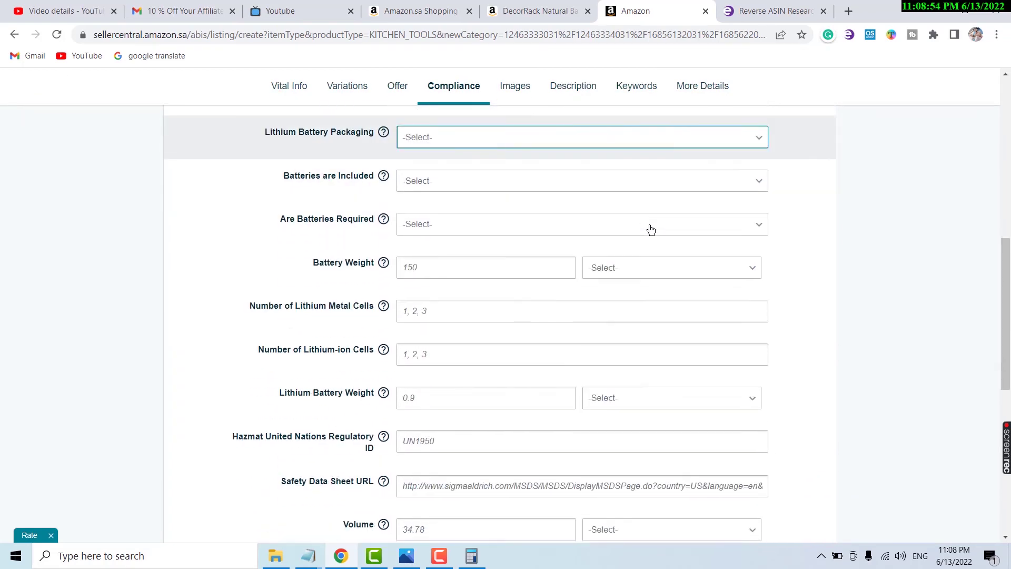
scroll(646, 229, "up", 10)
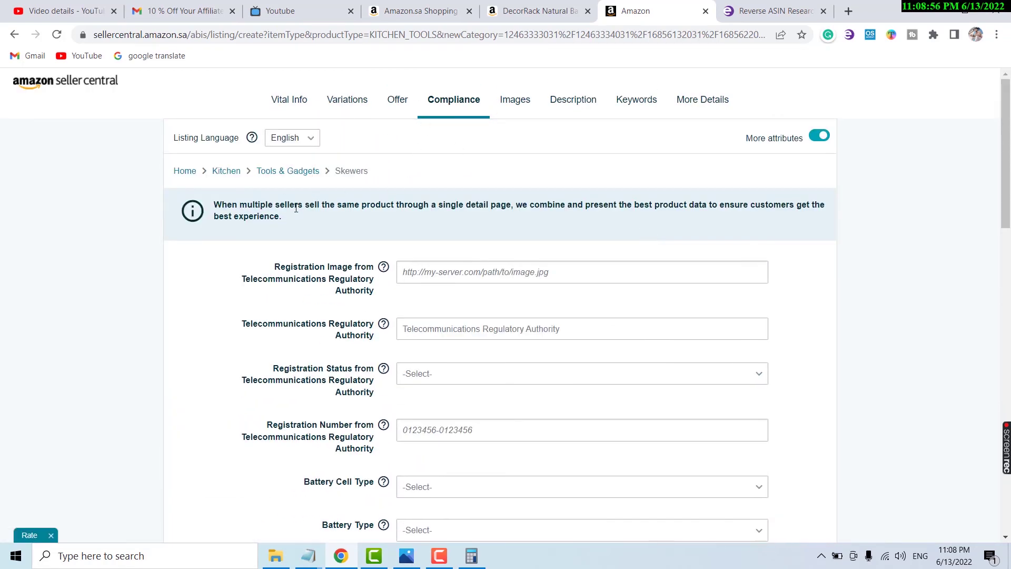
scroll(579, 263, "down", 3)
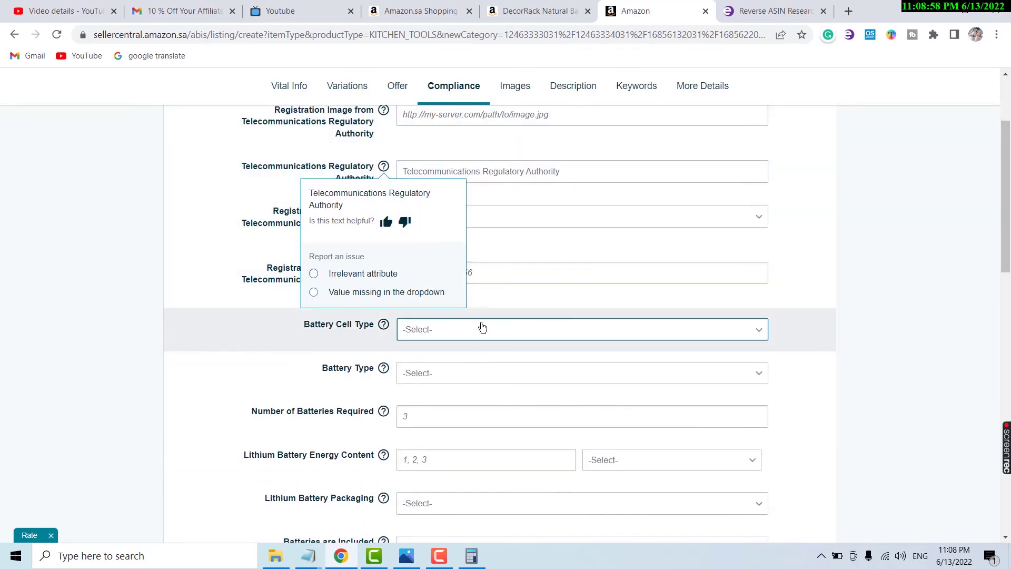
scroll(631, 249, "up", 3)
Turn off More attributes for the listing, then save and finish it from the Description section.
left_click(818, 135)
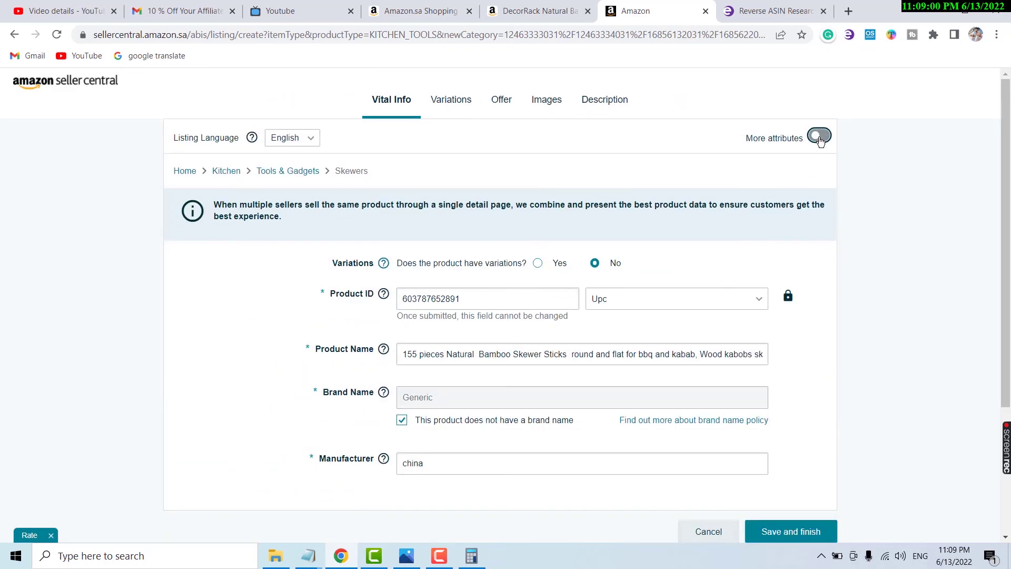
left_click(545, 108)
left_click(601, 111)
scroll(719, 330, "down", 2)
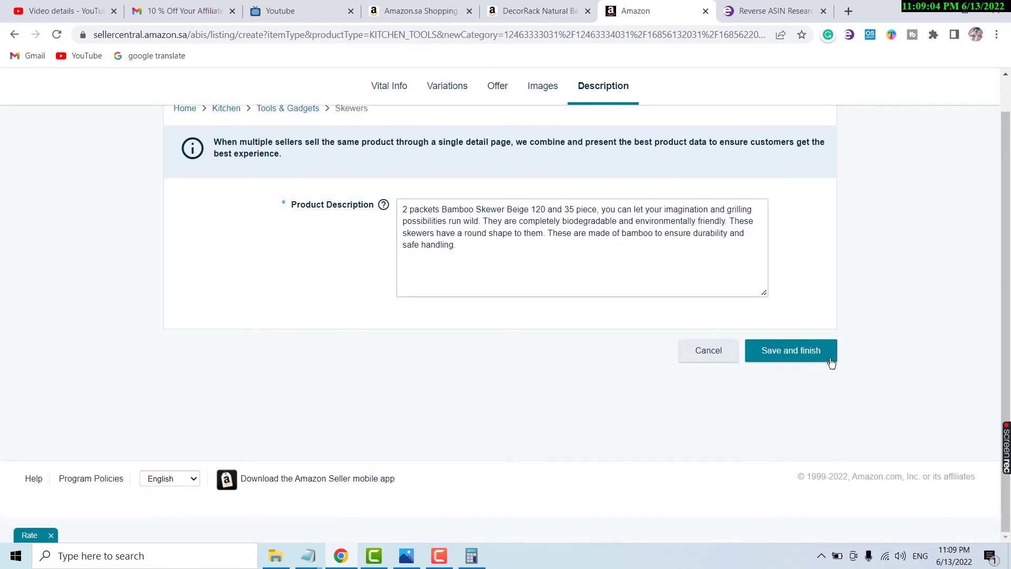
left_click(784, 354)
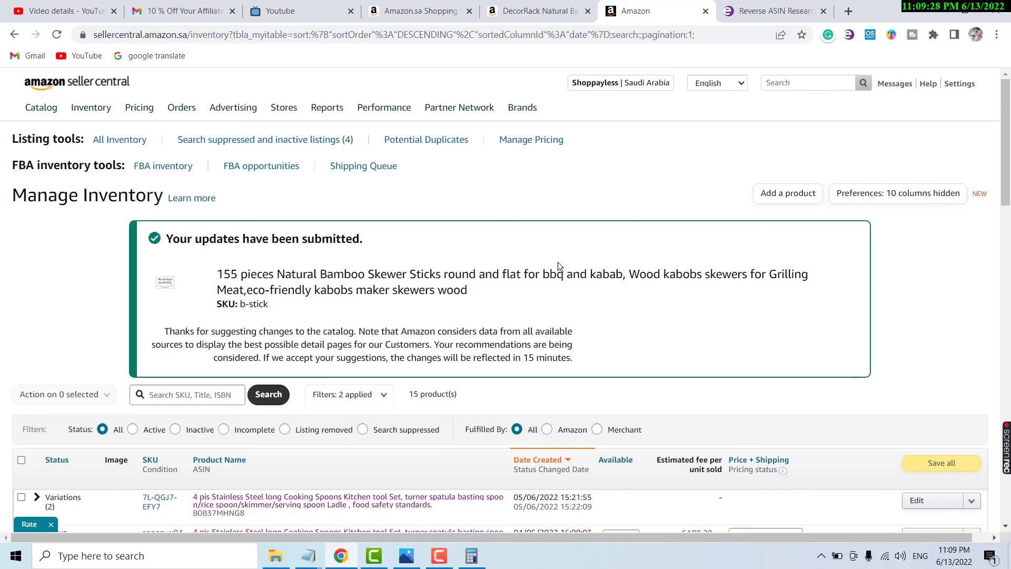
Open the b-stick skewer product's Amazon.sa page from Manage Inventory and review its images, title, bullet points and description.
mouse_move(182, 107)
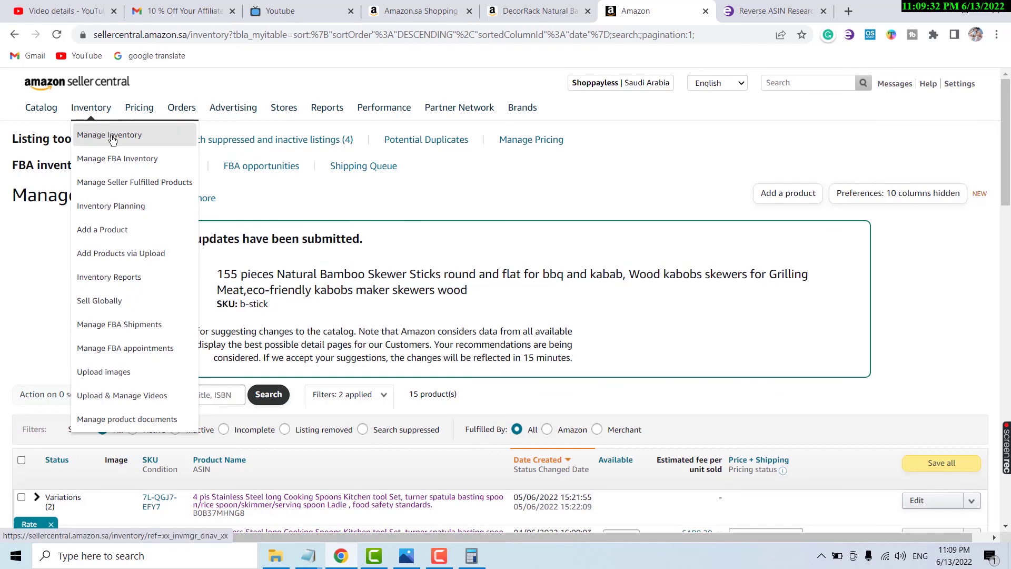
left_click(108, 134)
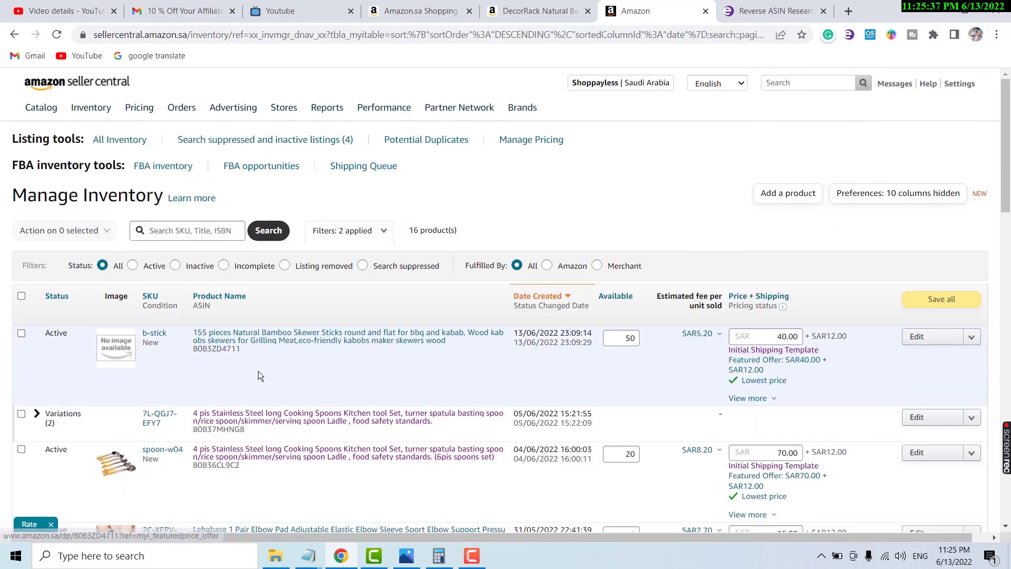
left_click(283, 337)
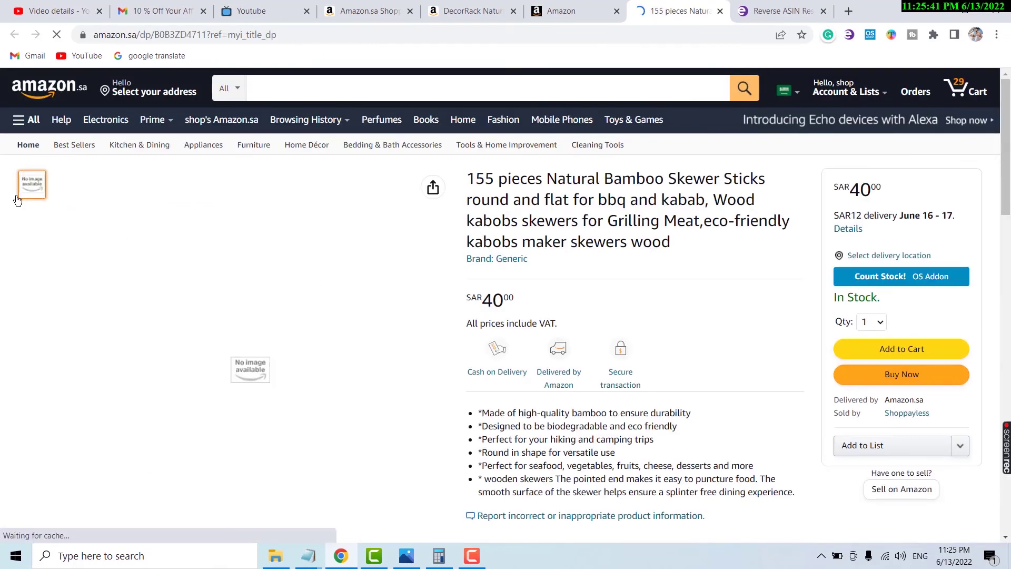
scroll(386, 402, "down", 4)
scroll(405, 417, "up", 4)
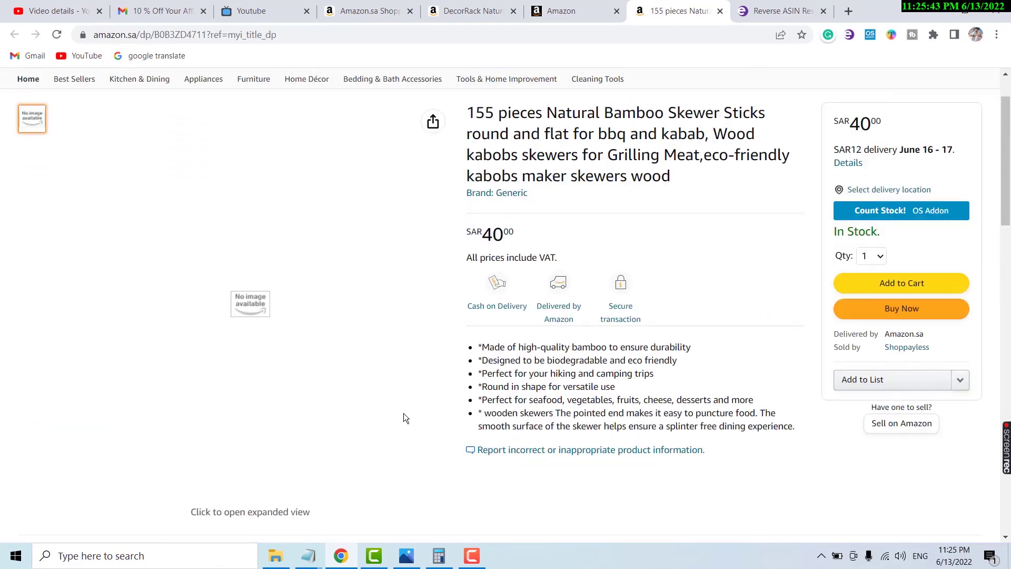
scroll(317, 367, "up", 2)
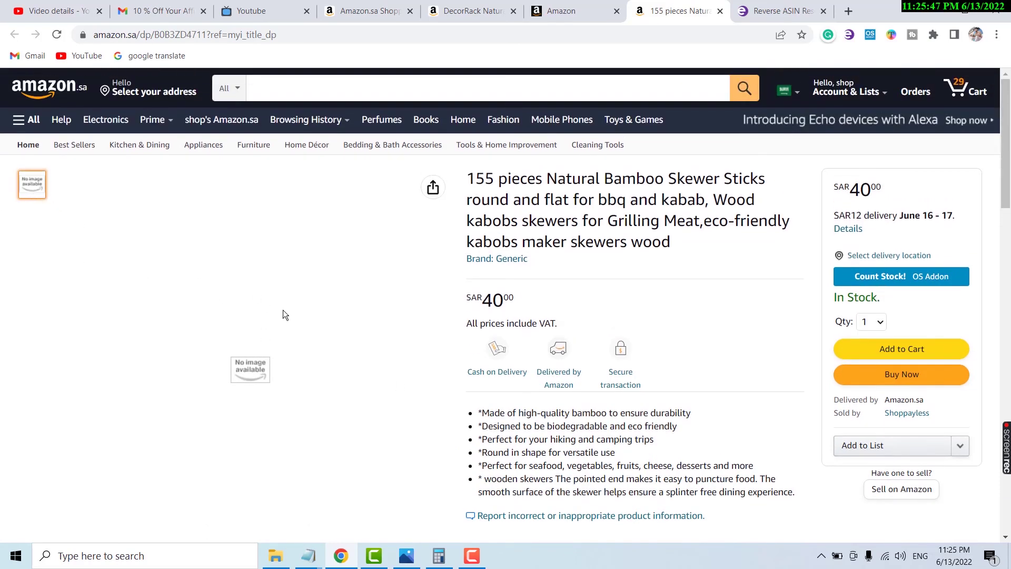
scroll(306, 332, "down", 3)
scroll(327, 371, "down", 1)
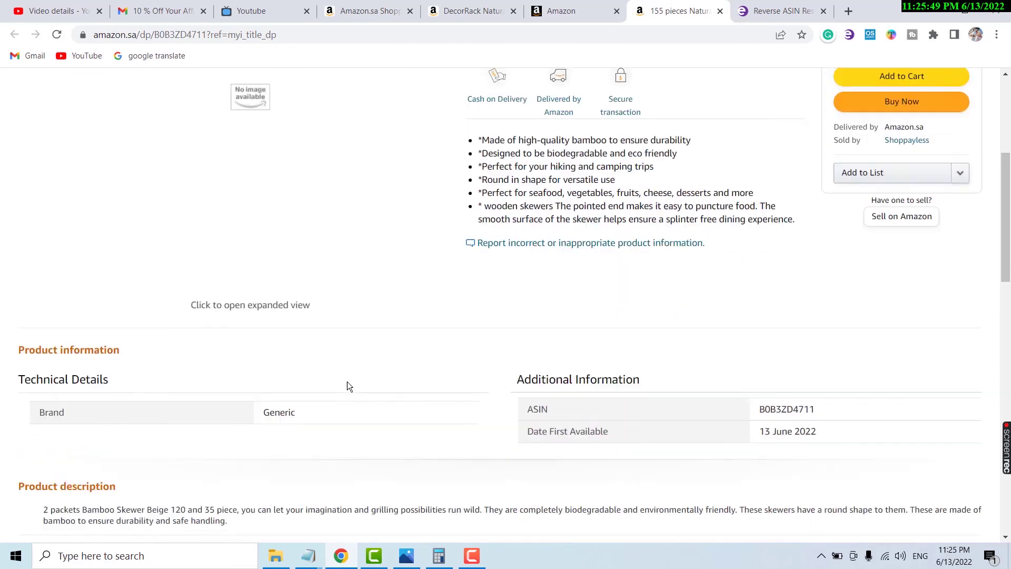
scroll(368, 371, "up", 4)
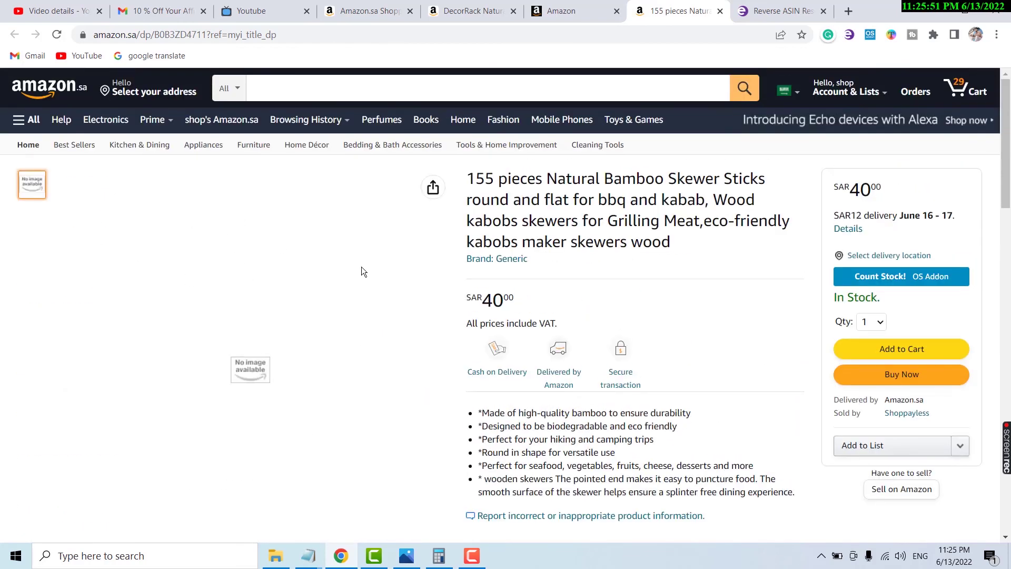